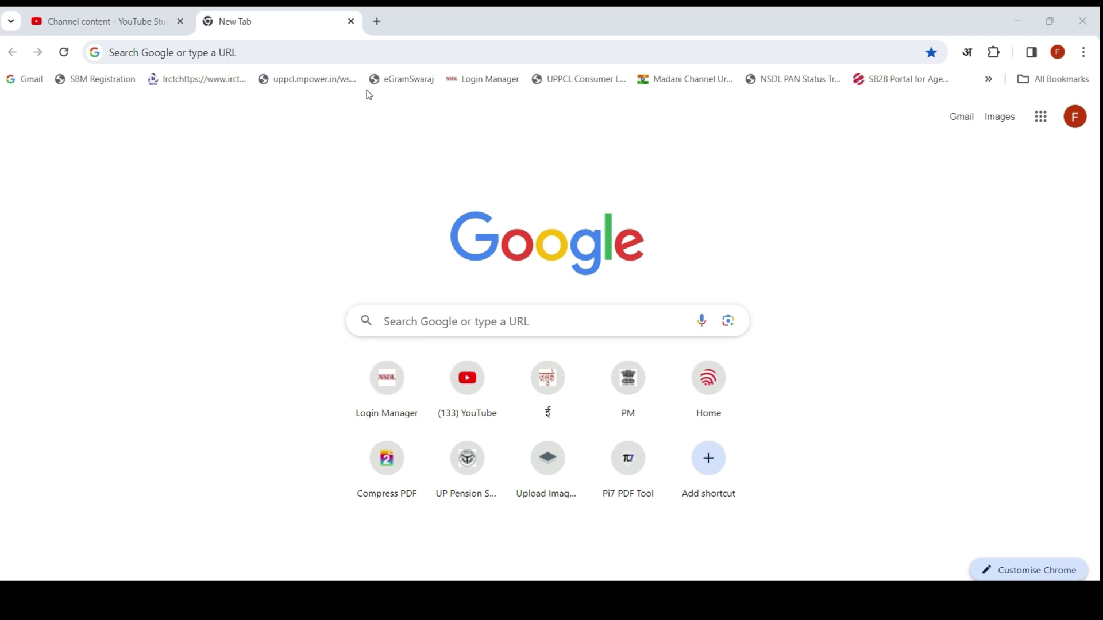
# Step: Search Google for 'jhatpat connection' and open the Jhatpat 'Applicant's Login' result
pyautogui.click(327, 51)
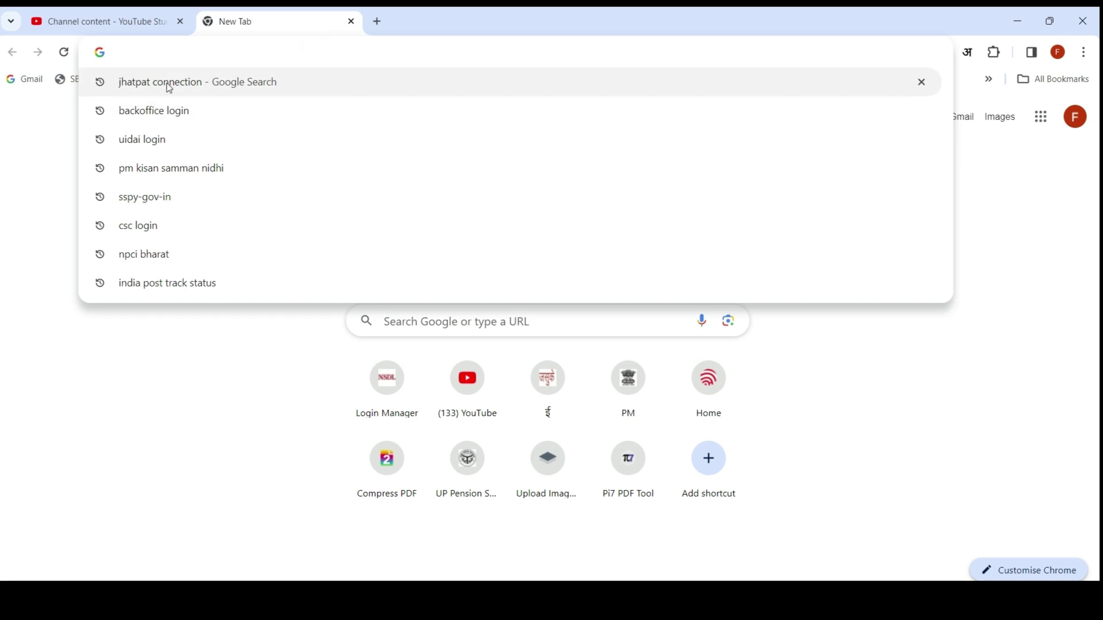
pyautogui.click(180, 83)
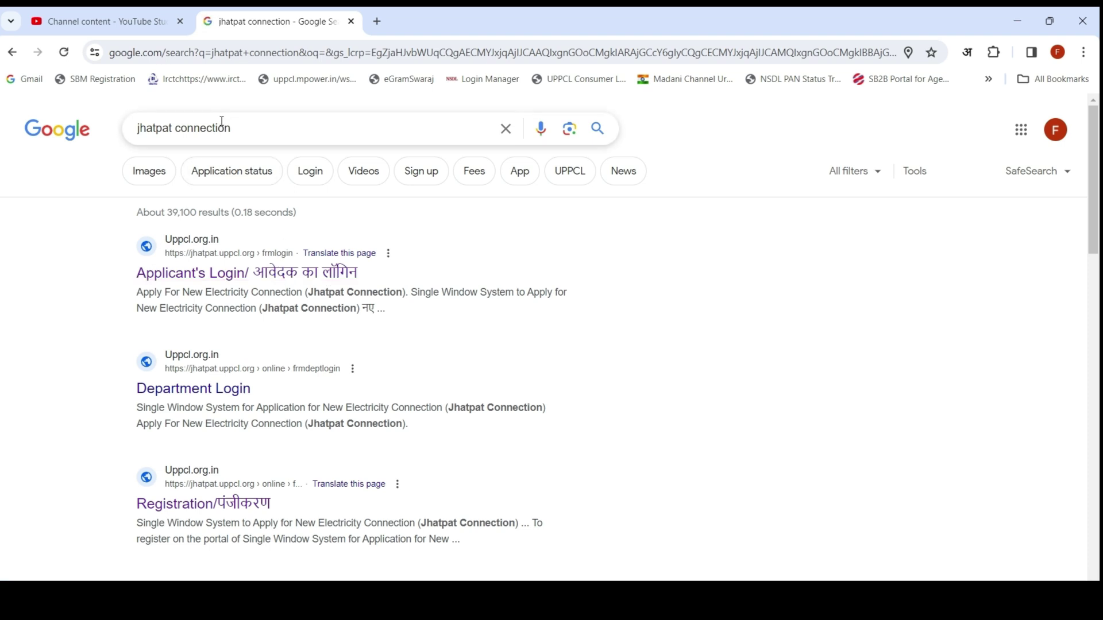
pyautogui.click(249, 278)
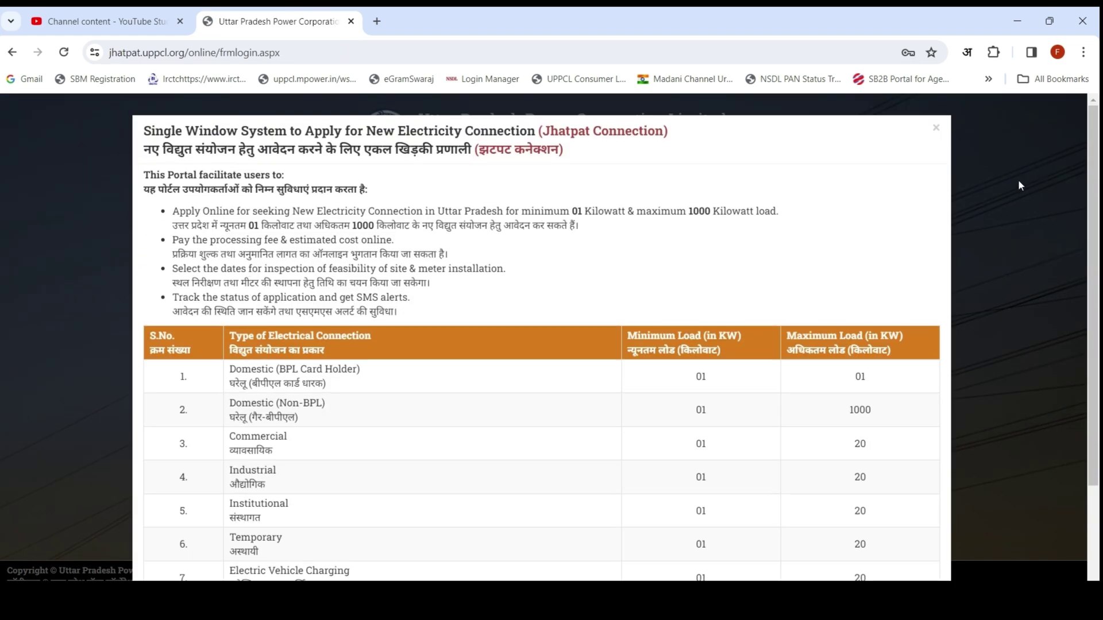
# Step: Scroll to the bottom of the new-connection information popup and close it with Close/बंद करें
pyautogui.scroll(-3, 764, 276)
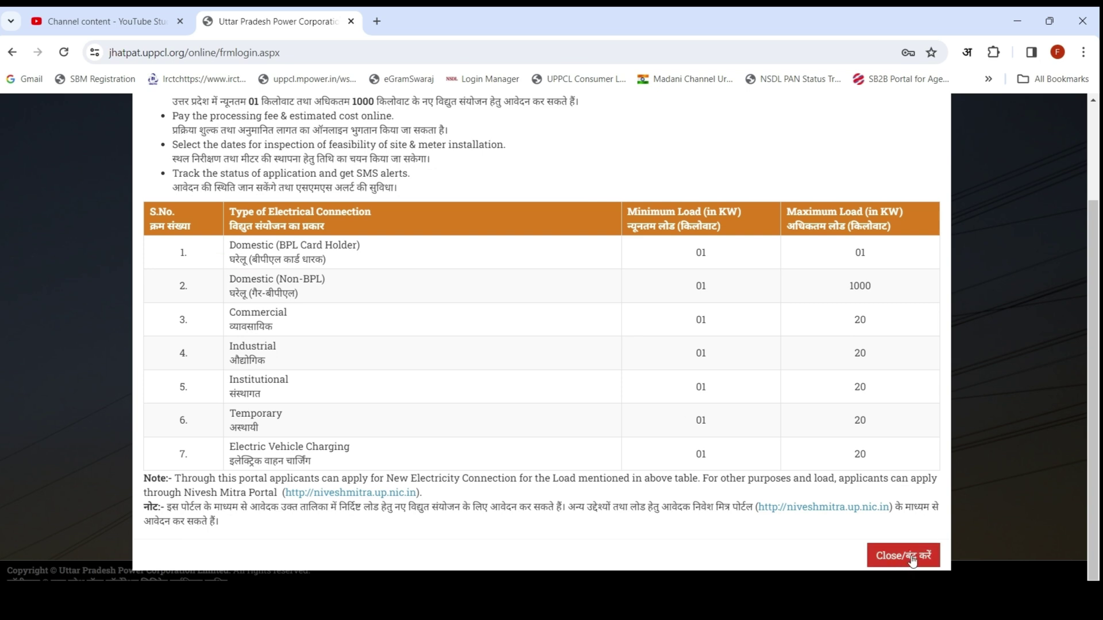
pyautogui.click(901, 561)
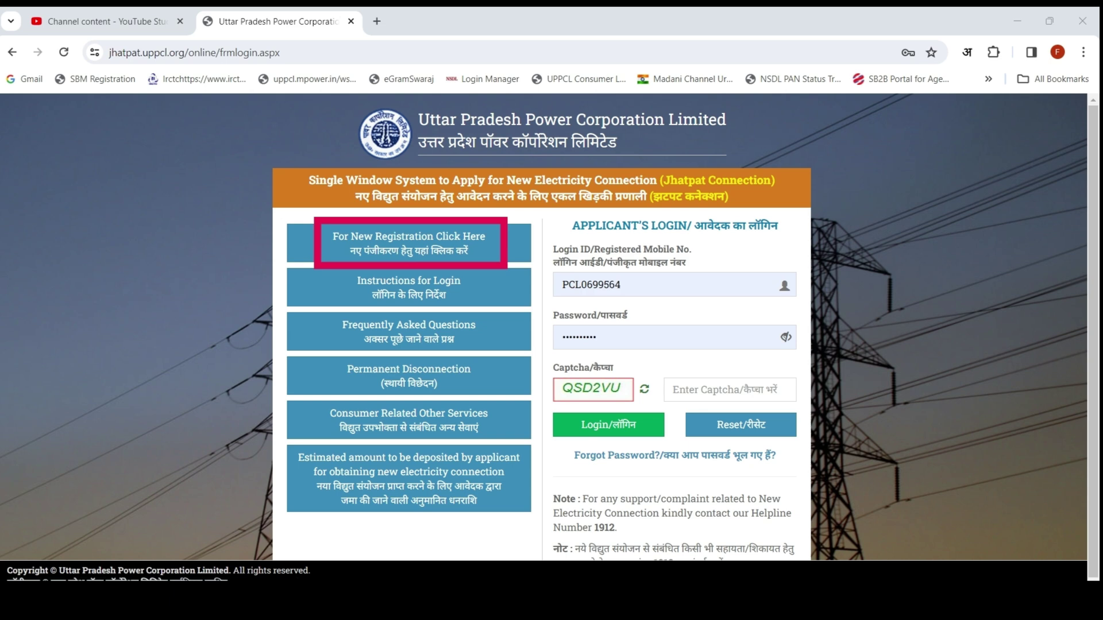
pyautogui.click(408, 243)
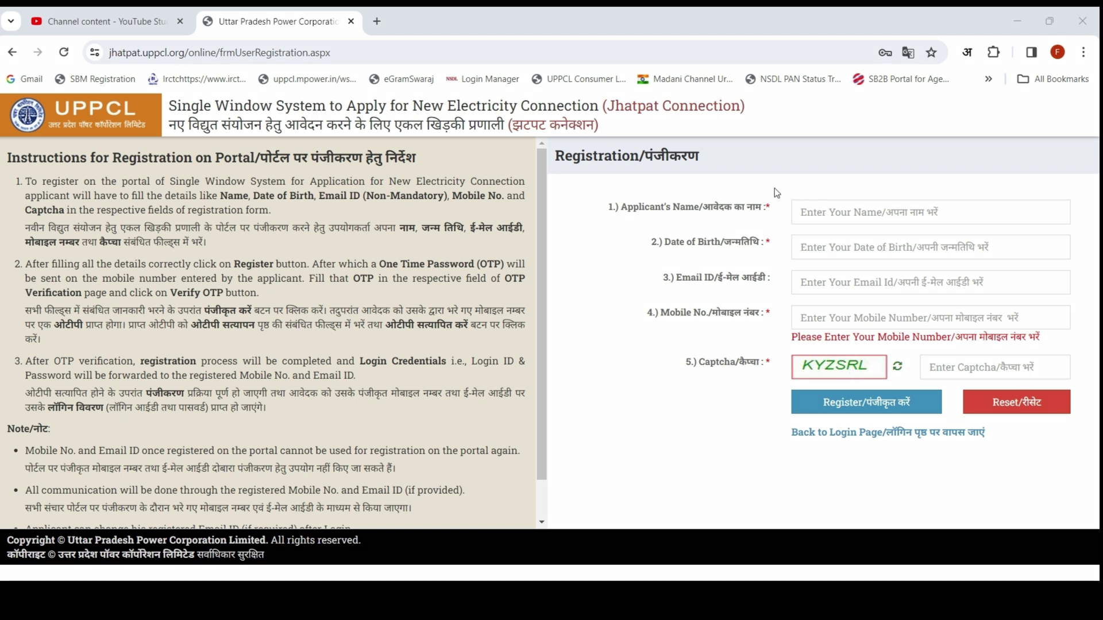
pyautogui.moveTo(776, 188)
pyautogui.mouseDown()
pyautogui.moveTo(974, 232)
pyautogui.moveTo(1037, 232)
pyautogui.mouseUp()
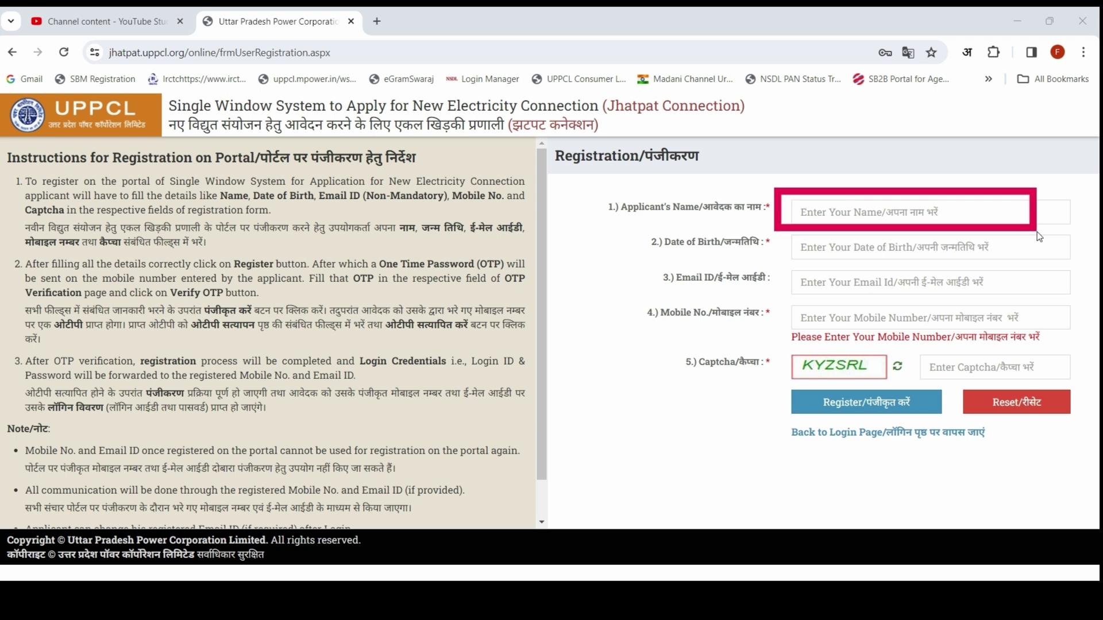
pyautogui.moveTo(780, 232); pyautogui.dragTo(1020, 265)
pyautogui.moveTo(781, 264)
pyautogui.mouseDown()
pyautogui.moveTo(877, 294)
pyautogui.moveTo(1029, 305)
pyautogui.mouseUp()
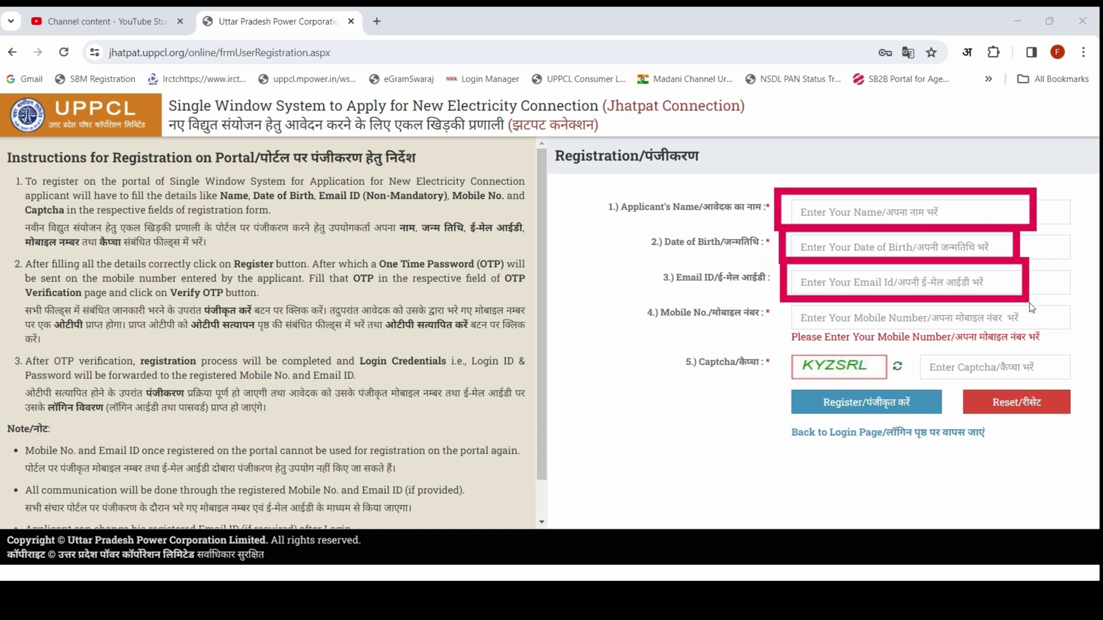
pyautogui.moveTo(776, 300)
pyautogui.mouseDown()
pyautogui.moveTo(910, 345)
pyautogui.moveTo(1050, 339)
pyautogui.mouseUp()
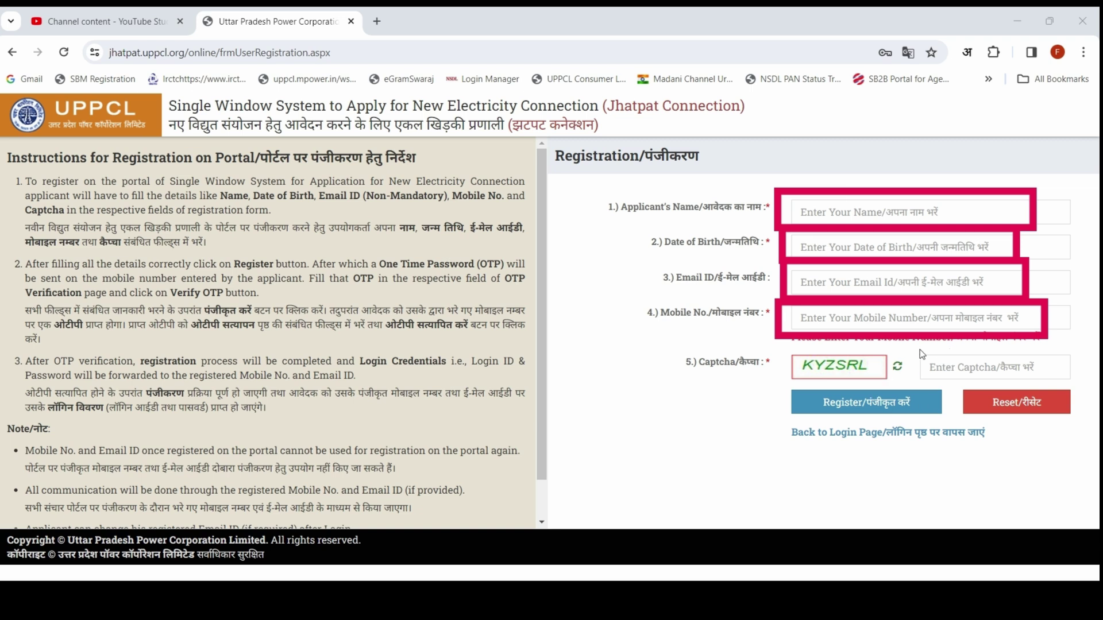
pyautogui.moveTo(938, 367); pyautogui.dragTo(1065, 383)
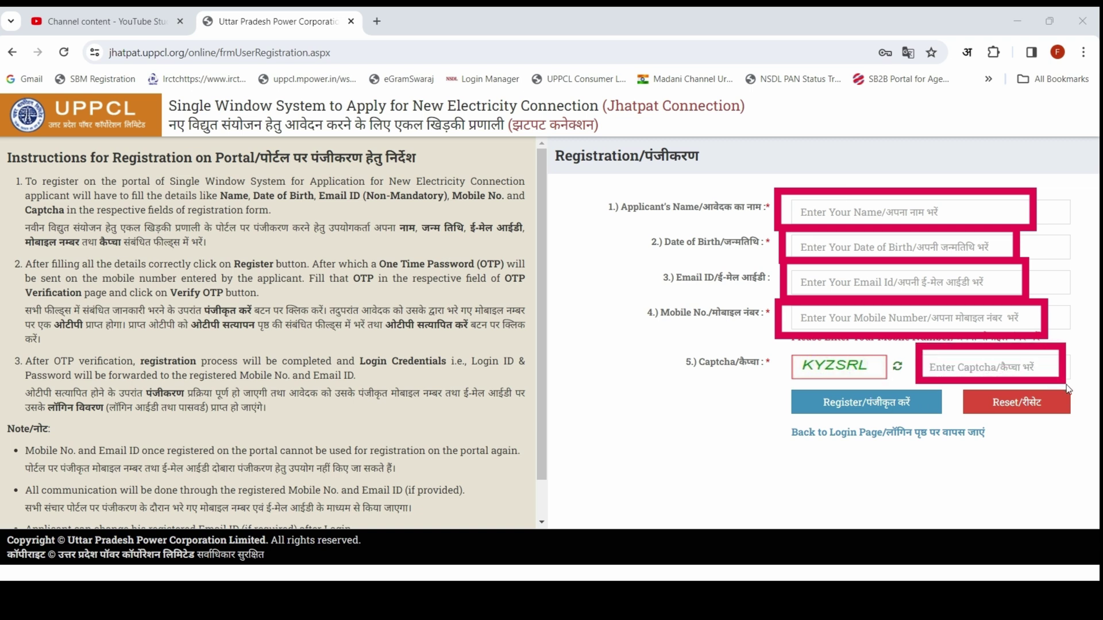
pyautogui.moveTo(781, 343); pyautogui.dragTo(901, 384)
pyautogui.moveTo(773, 380); pyautogui.dragTo(959, 427)
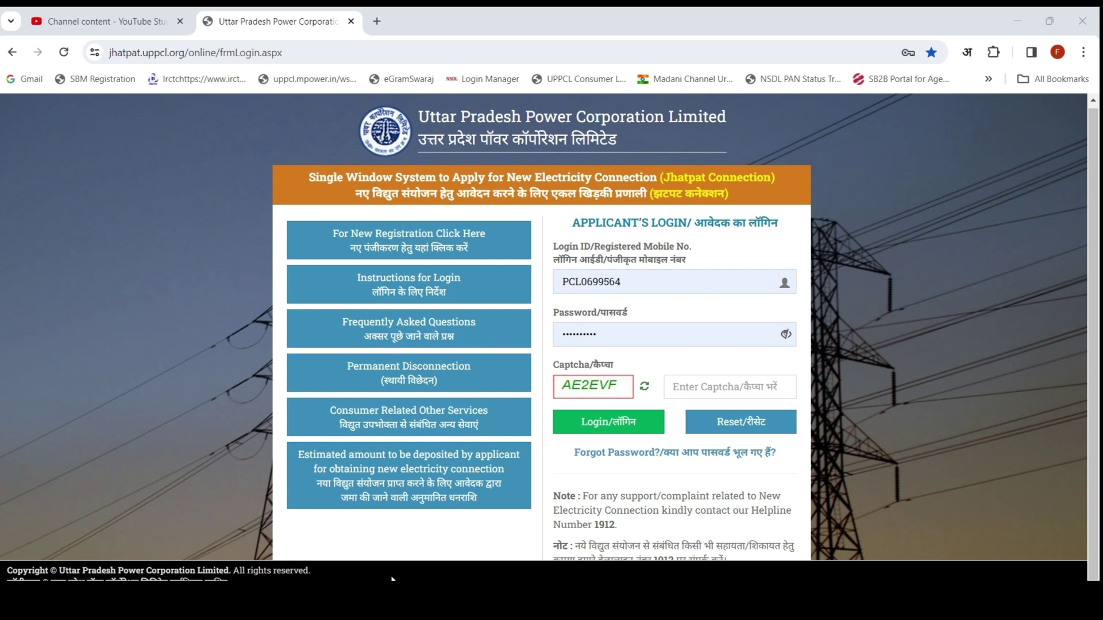
# Step: Mark the Login ID, password and captcha areas on the applicant login form
pyautogui.moveTo(546, 257); pyautogui.dragTo(742, 295)
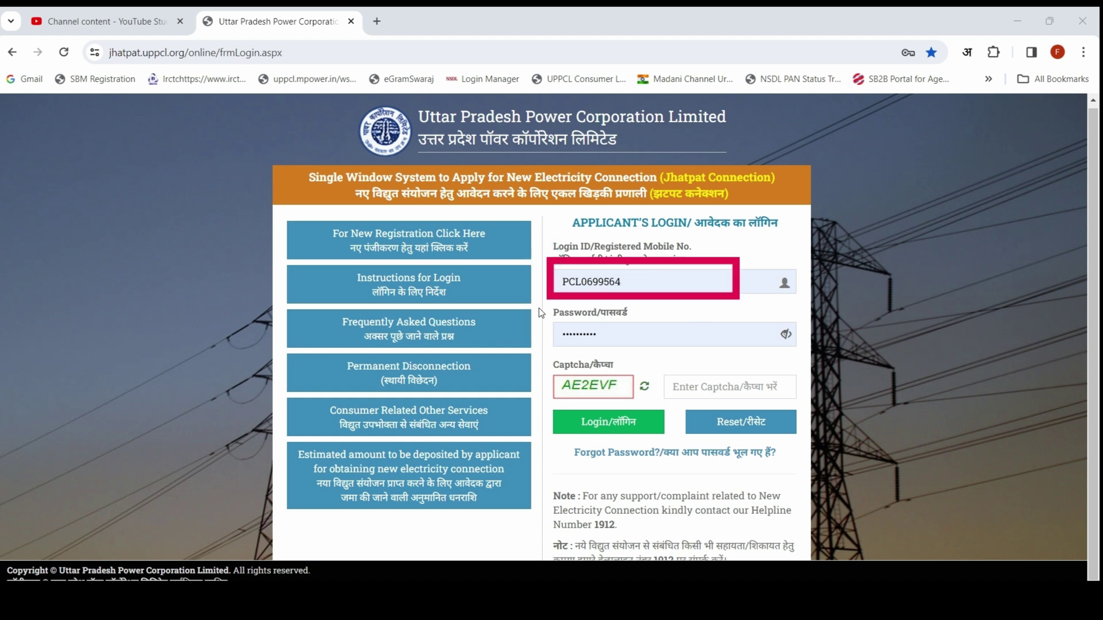
pyautogui.moveTo(542, 306)
pyautogui.mouseDown()
pyautogui.moveTo(712, 363)
pyautogui.moveTo(741, 362)
pyautogui.mouseUp()
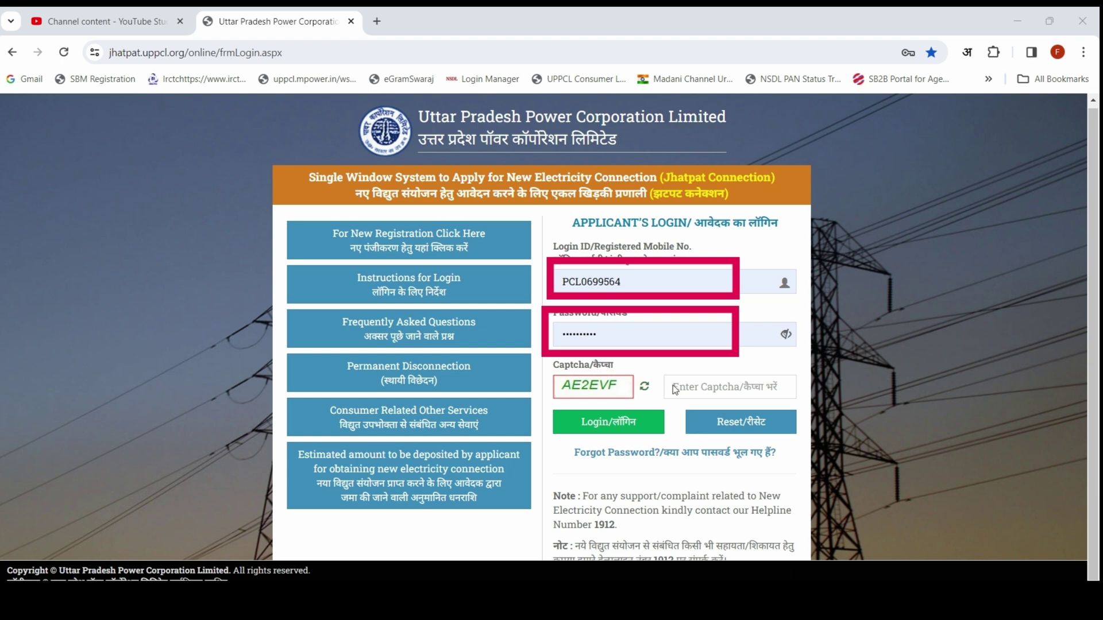
pyautogui.moveTo(690, 395); pyautogui.dragTo(795, 400)
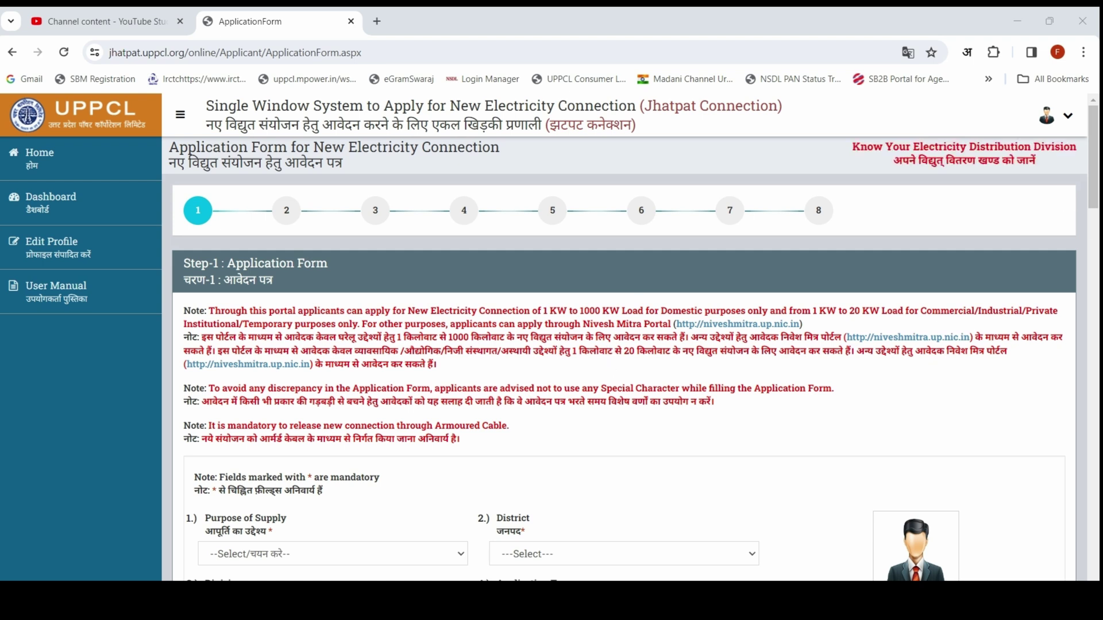
# Step: Choose Domestic as the Purpose of Supply on the Step 1 form
pyautogui.scroll(-3, 327, 410)
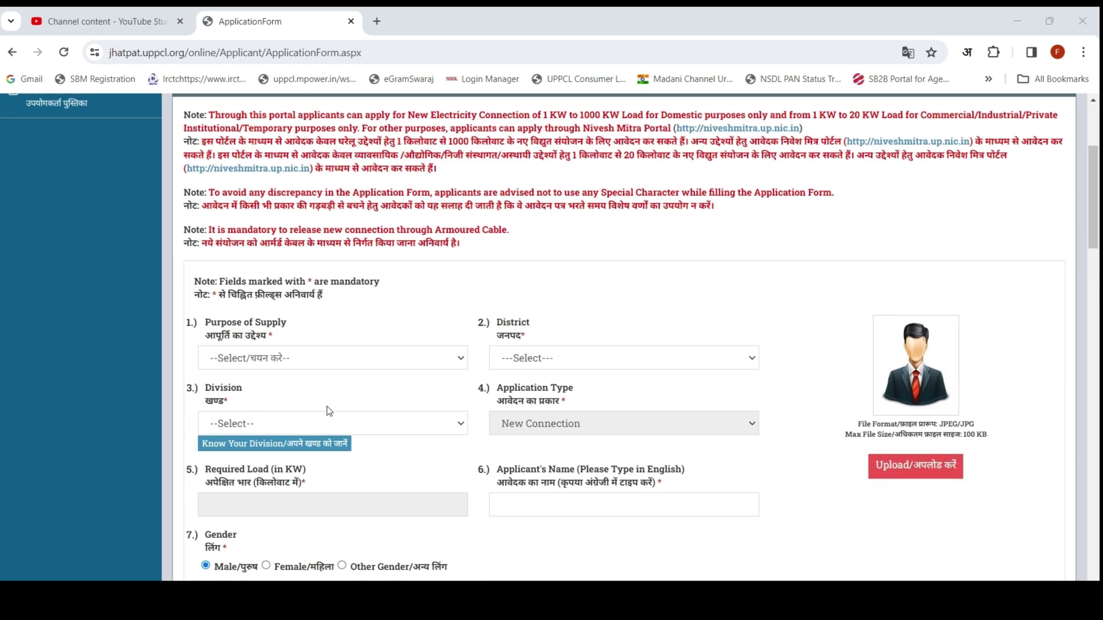
pyautogui.scroll(-1, 341, 401)
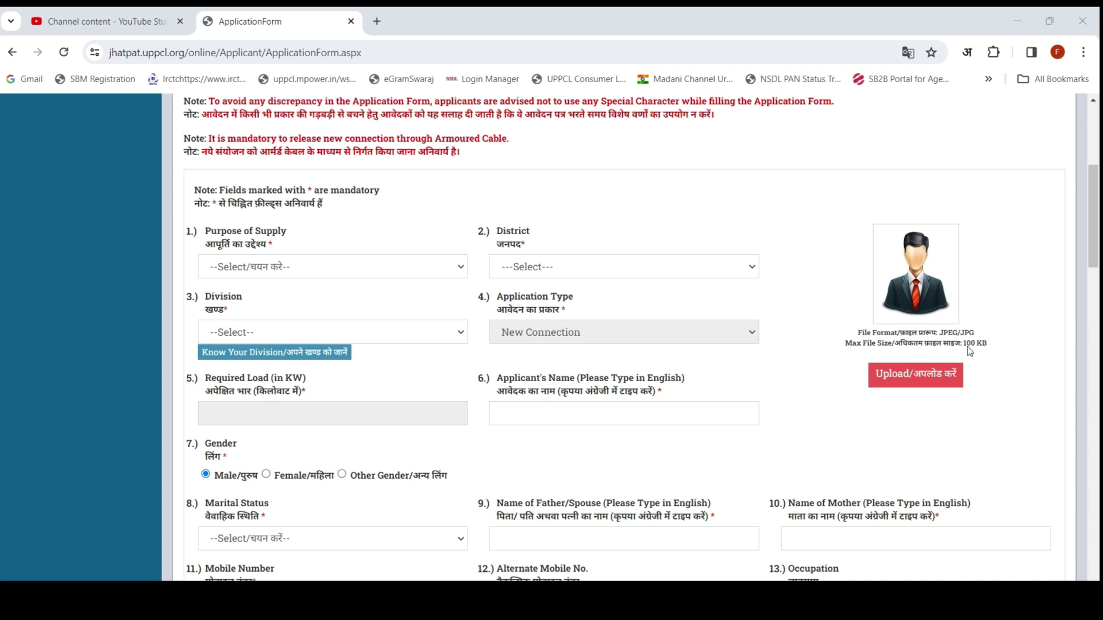
pyautogui.click(398, 262)
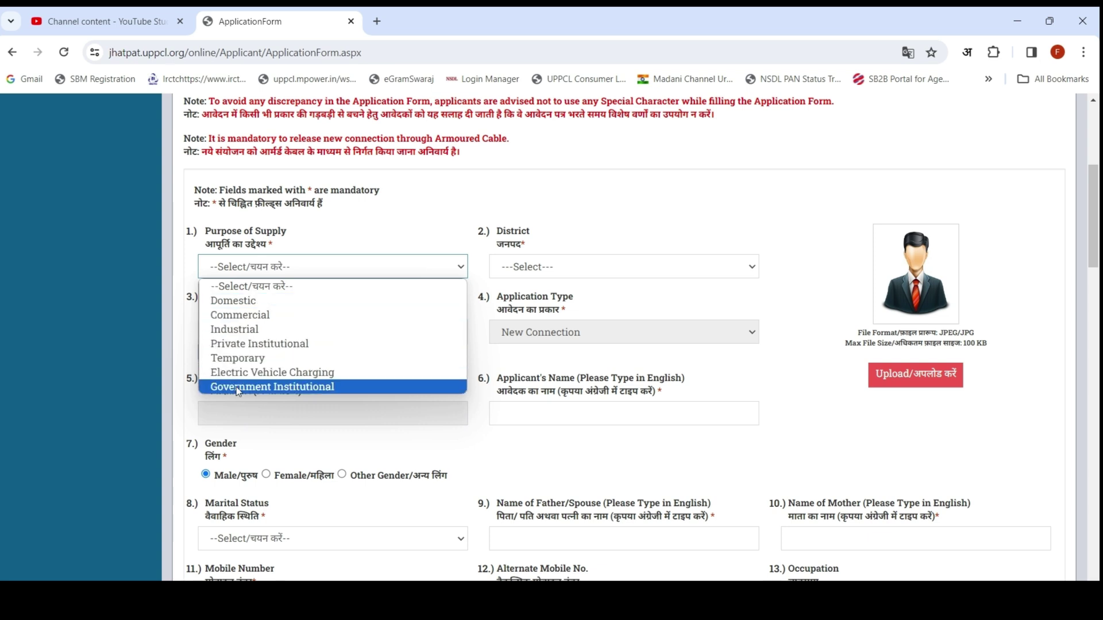
pyautogui.click(254, 301)
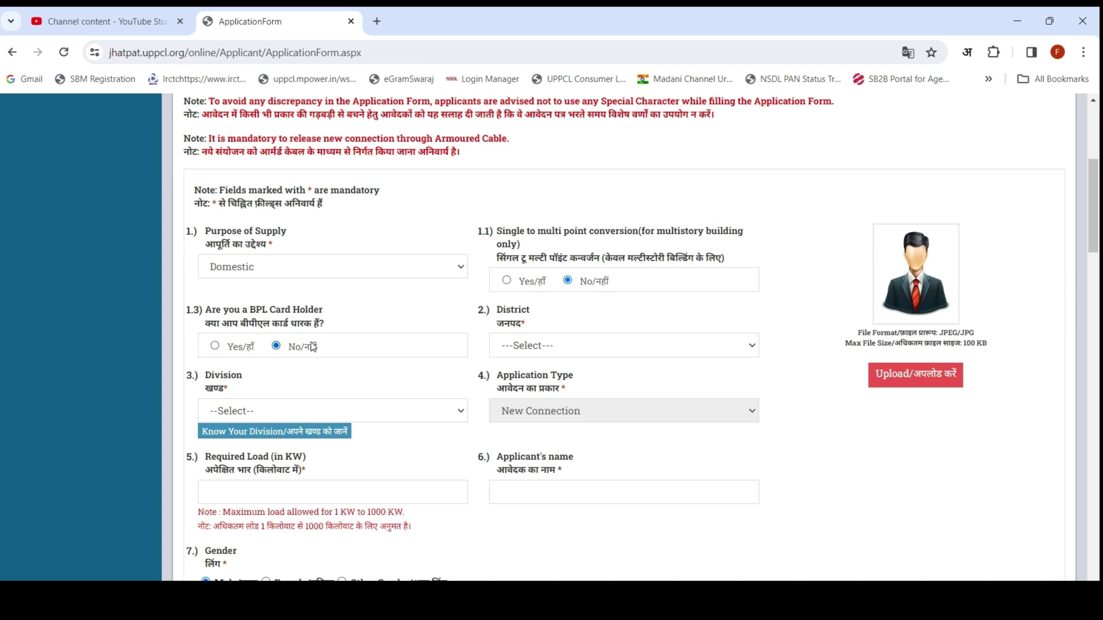
# Step: Select district AZAMGARH and division EDD PHOOLPUR, and enter 1 as the required load
pyautogui.click(529, 348)
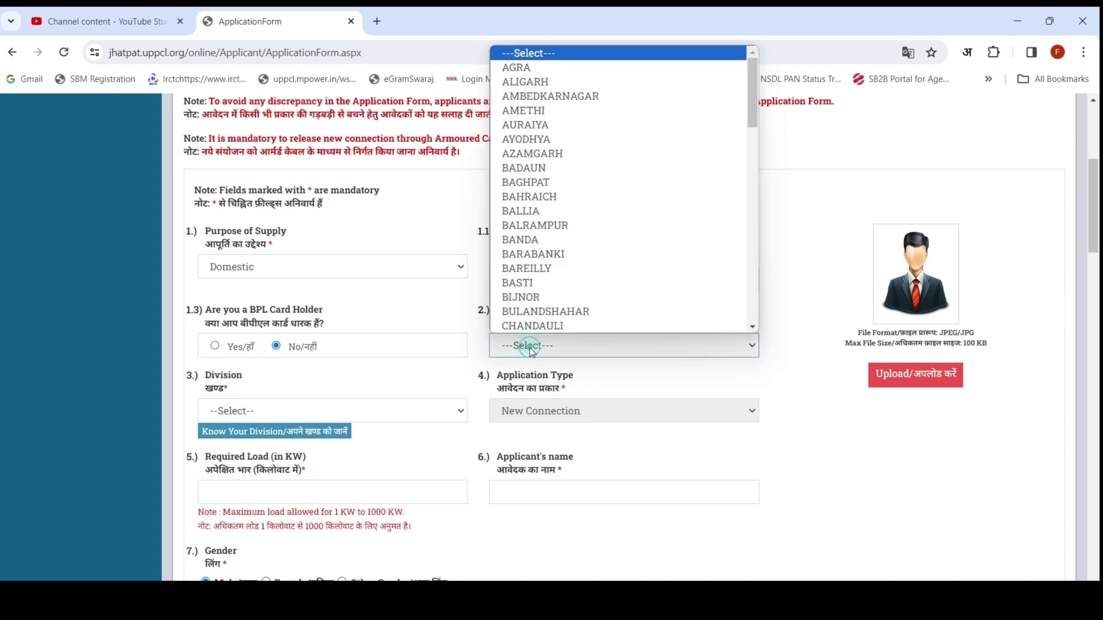
pyautogui.click(556, 154)
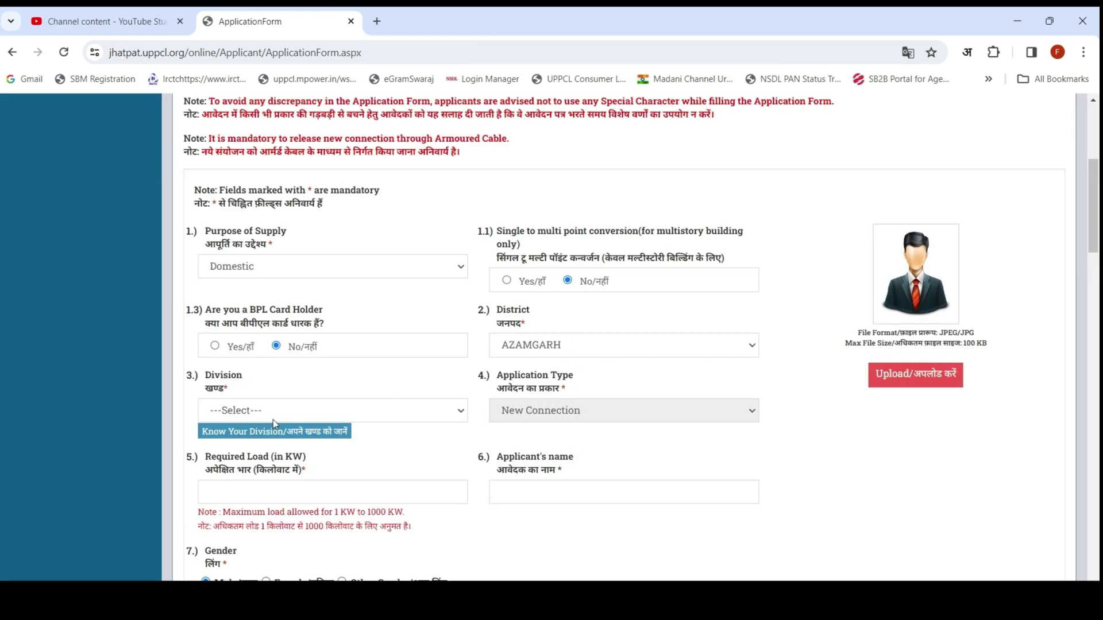
pyautogui.click(283, 416)
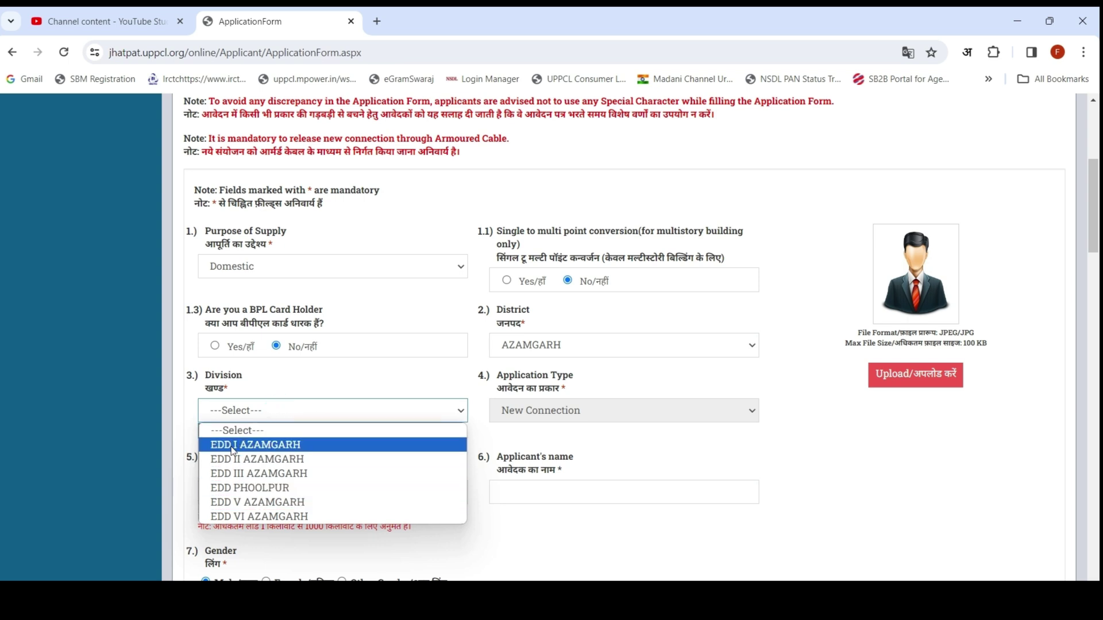
pyautogui.click(270, 487)
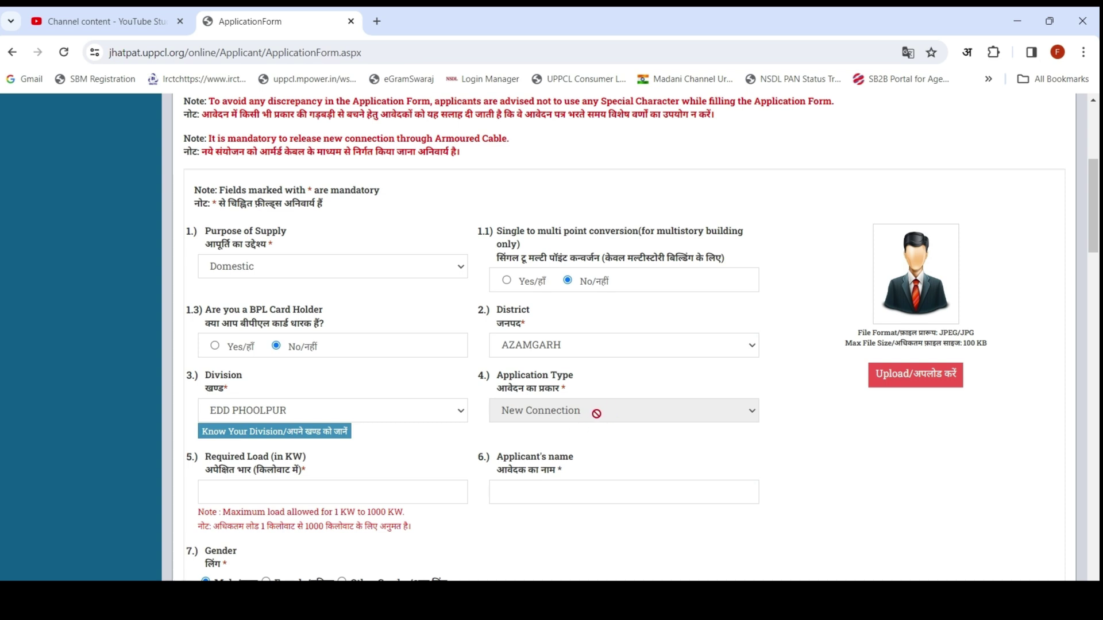
pyautogui.click(267, 492)
pyautogui.write('1')
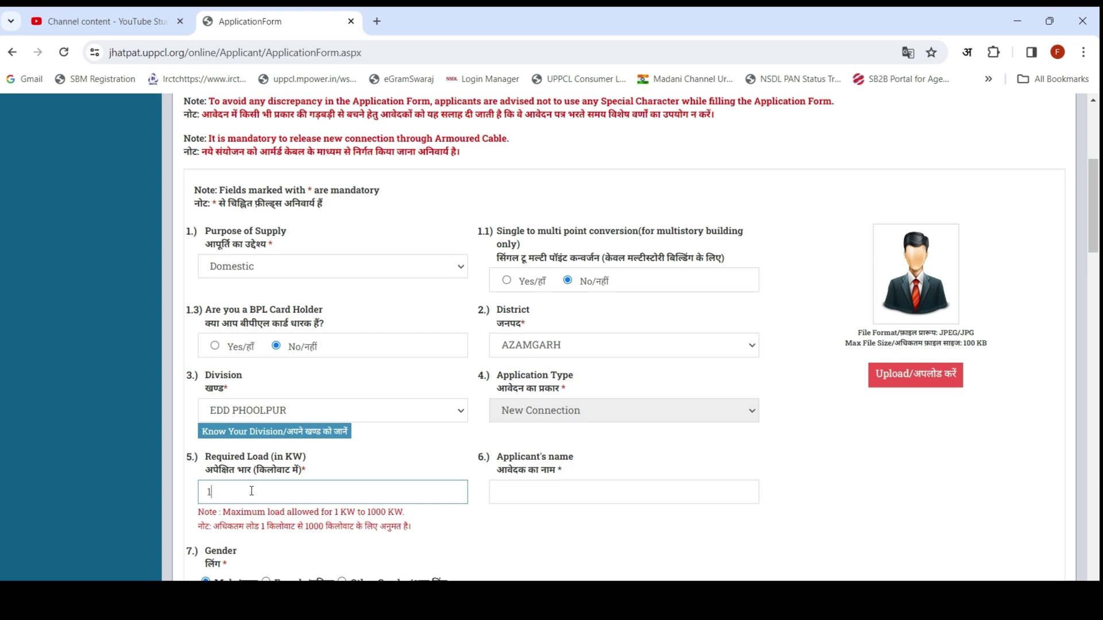
pyautogui.click(529, 495)
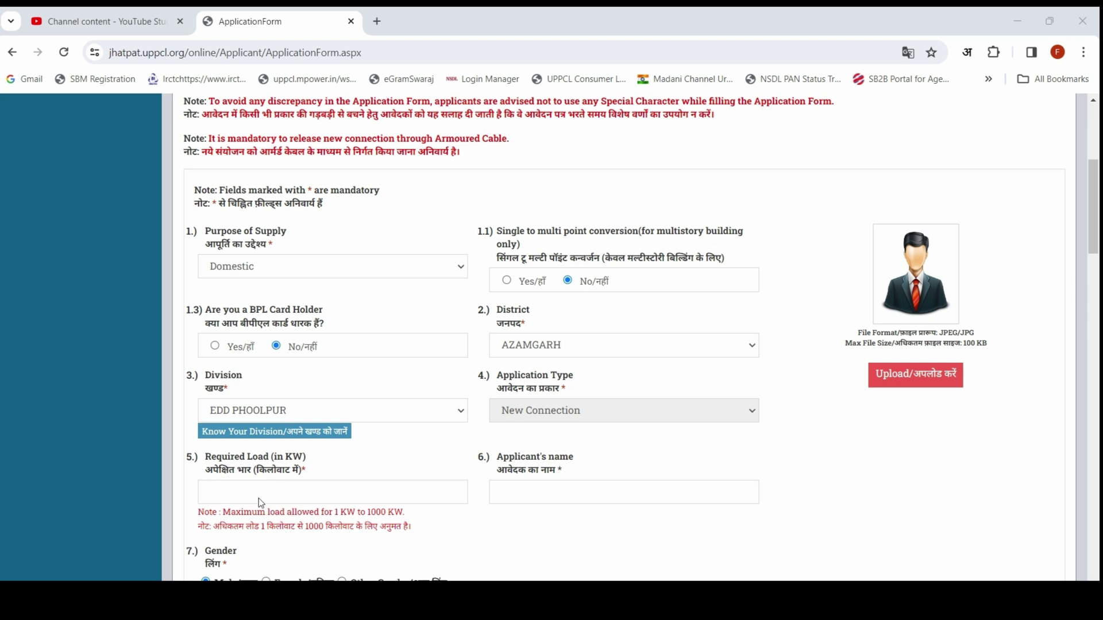
# Step: Re-enter 1 in the Required Load field and commit it so it reads 1 KW
pyautogui.moveTo(196, 475)
pyautogui.mouseDown()
pyautogui.moveTo(291, 507)
pyautogui.moveTo(425, 519)
pyautogui.moveTo(475, 512)
pyautogui.mouseUp()
pyautogui.click(249, 492)
pyautogui.click(260, 495)
pyautogui.write('1')
pyautogui.click(364, 459)
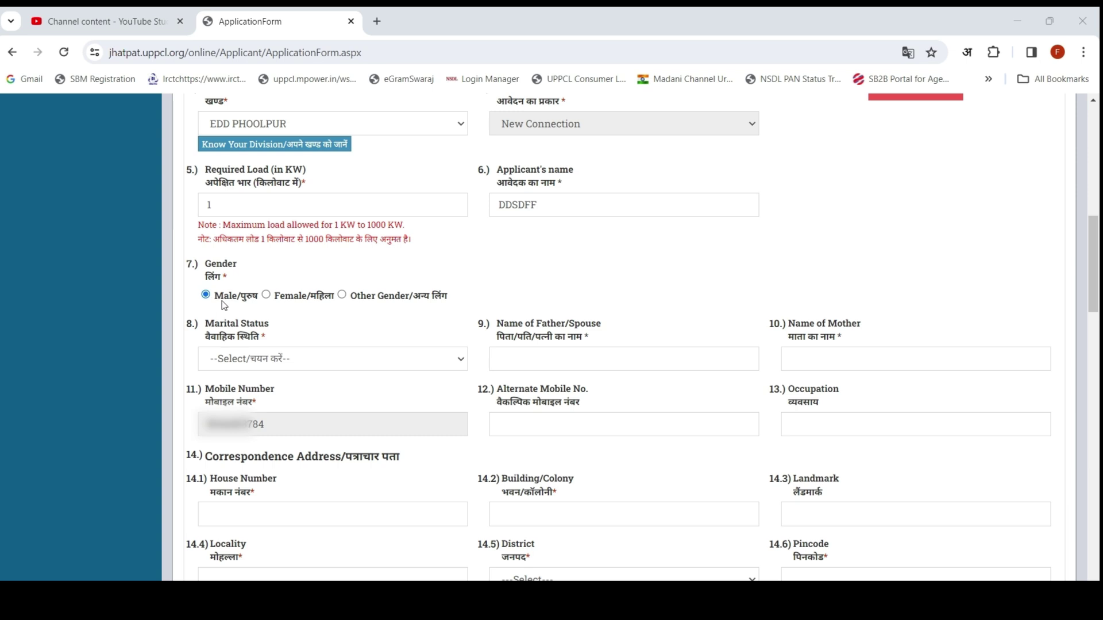
# Step: Set marital status to Married, fill in the father/spouse and mother's names, and enter occupation 'FDDASDD'
pyautogui.click(287, 359)
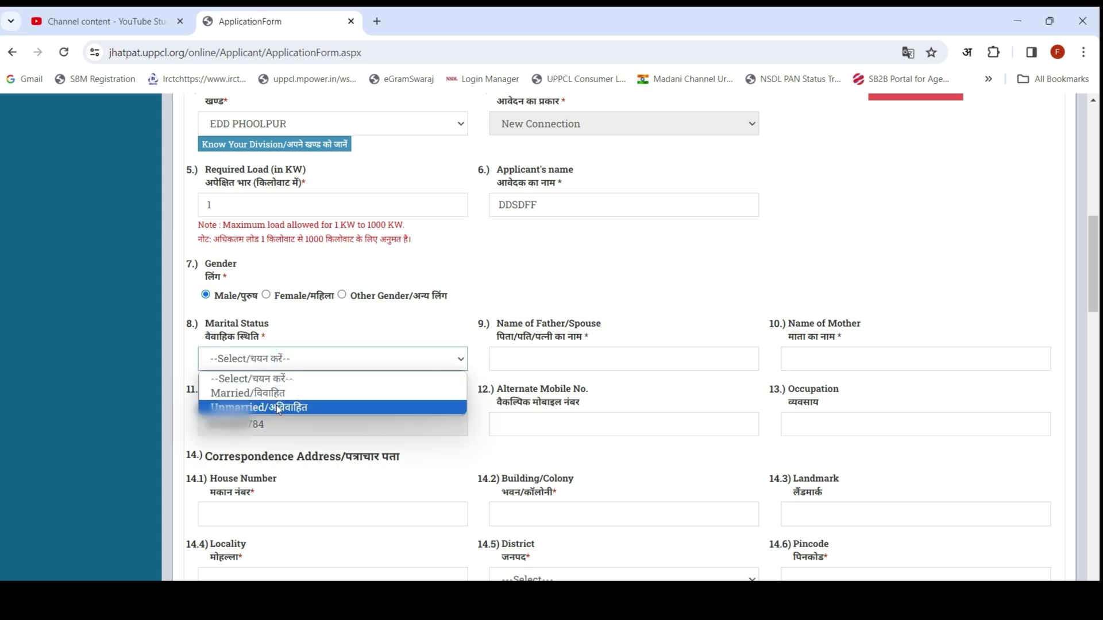
pyautogui.click(247, 393)
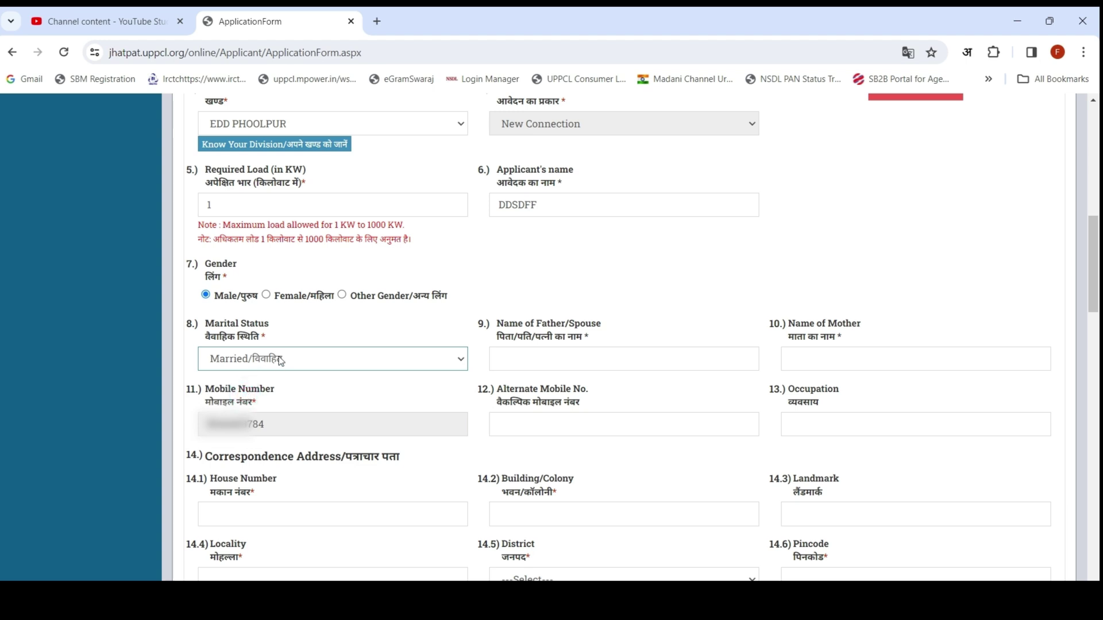
pyautogui.click(556, 364)
pyautogui.write('DSFSDF')
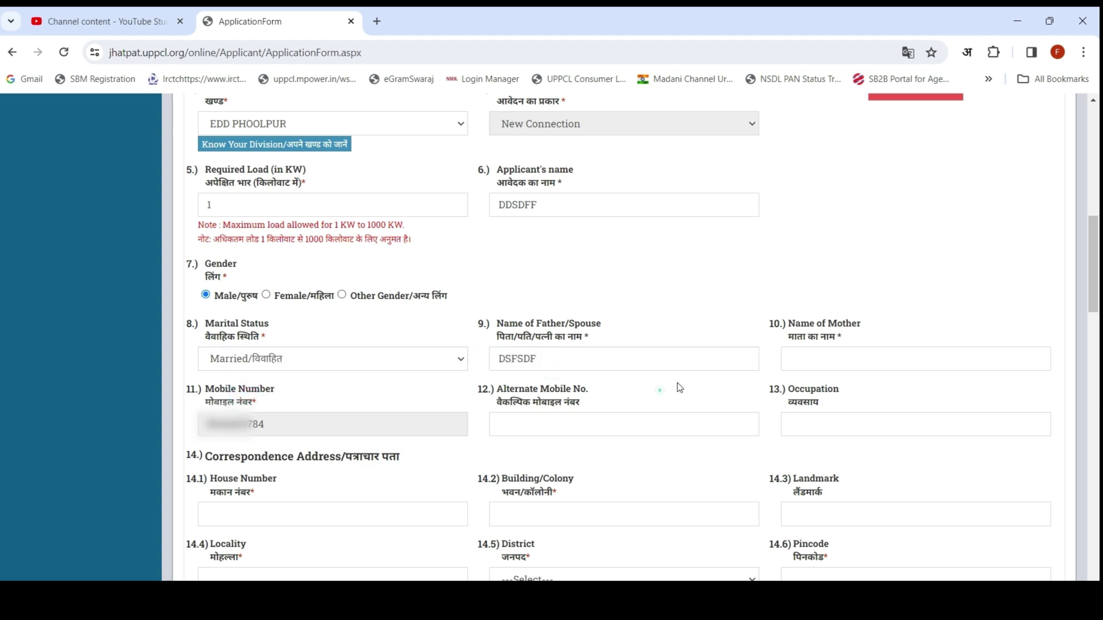
pyautogui.click(824, 358)
pyautogui.write('DDSAFSADF')
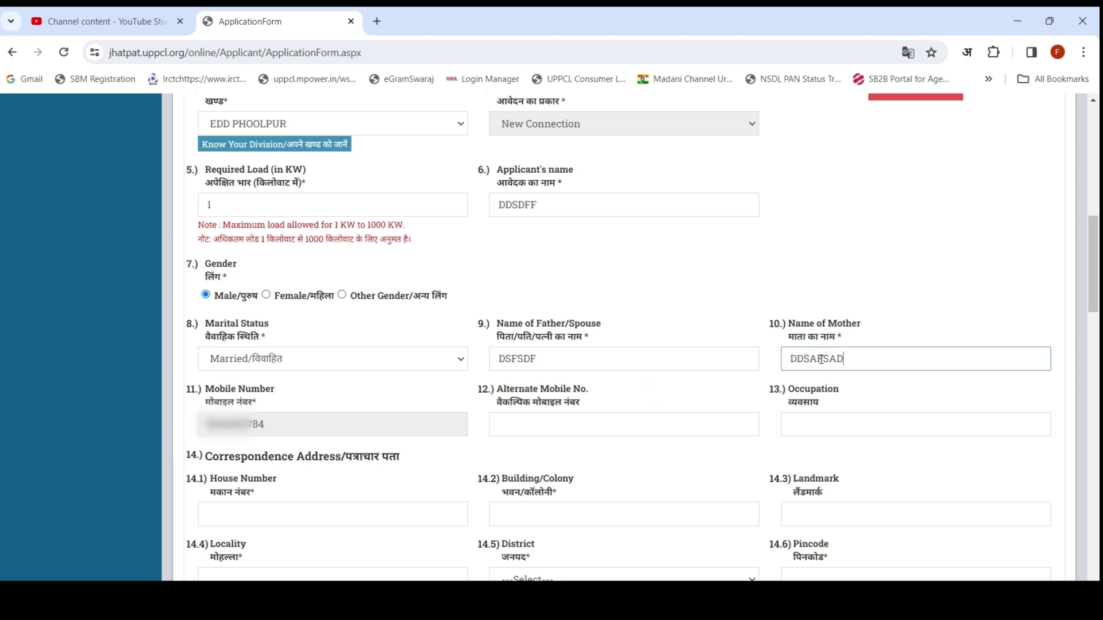
pyautogui.click(721, 378)
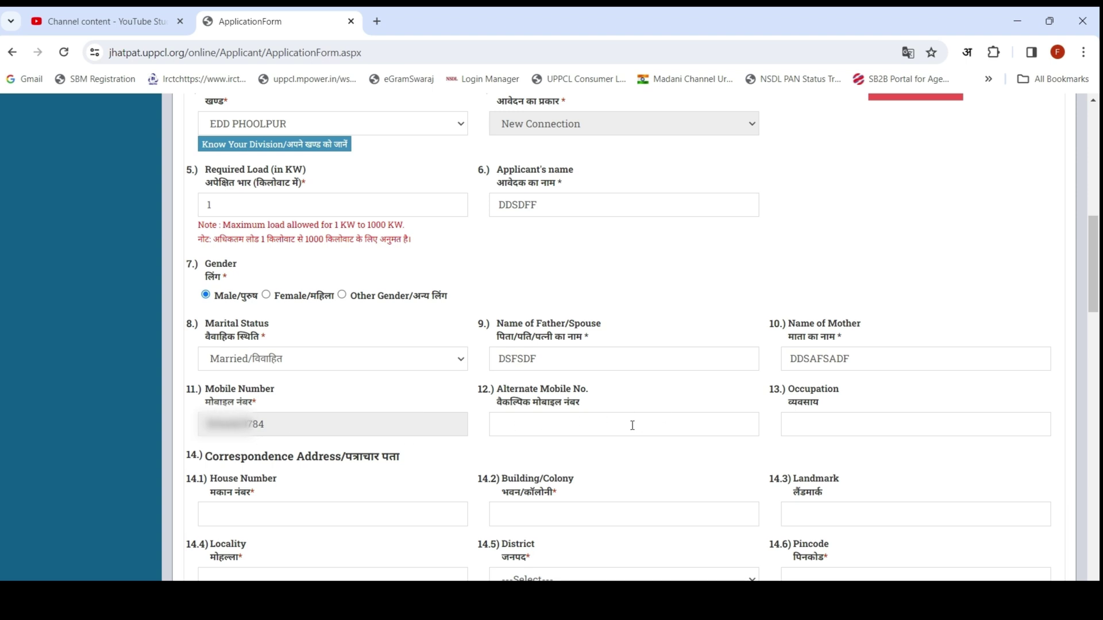
pyautogui.click(802, 425)
pyautogui.write('FDDASDD')
pyautogui.click(740, 453)
# Step: Fill the correspondence house number 01, building 'SDSDA', landmark 'ADASD' and locality 'SDASD'
pyautogui.click(280, 511)
pyautogui.write('D')
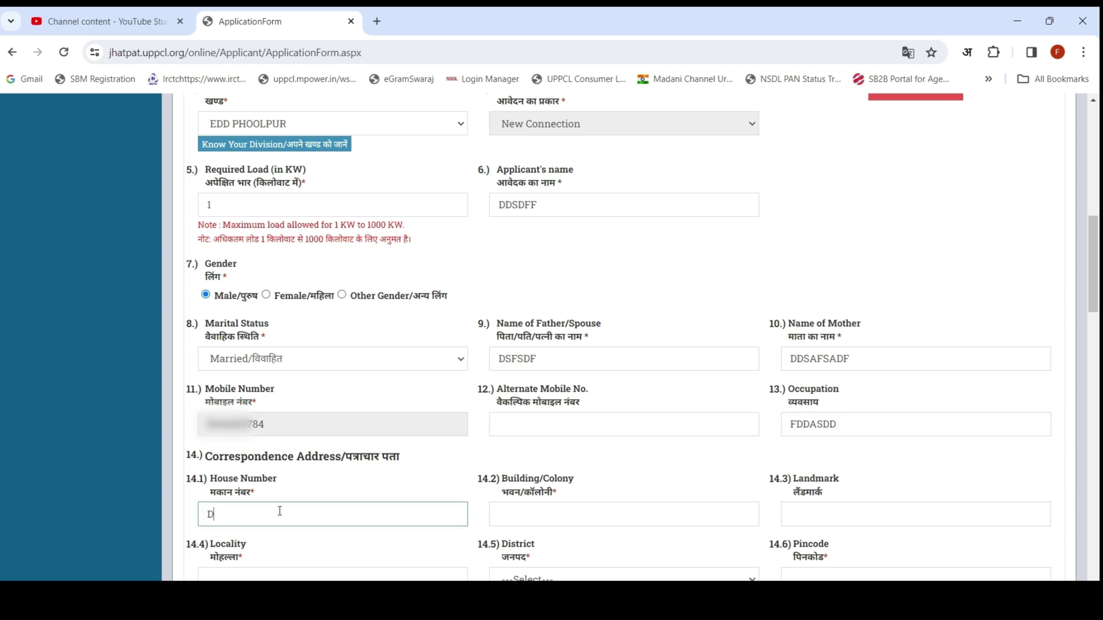
pyautogui.press('BackSpace')
pyautogui.write('01')
pyautogui.click(327, 481)
pyautogui.click(514, 511)
pyautogui.write('SDSDA')
pyautogui.click(823, 513)
pyautogui.write('ADASD')
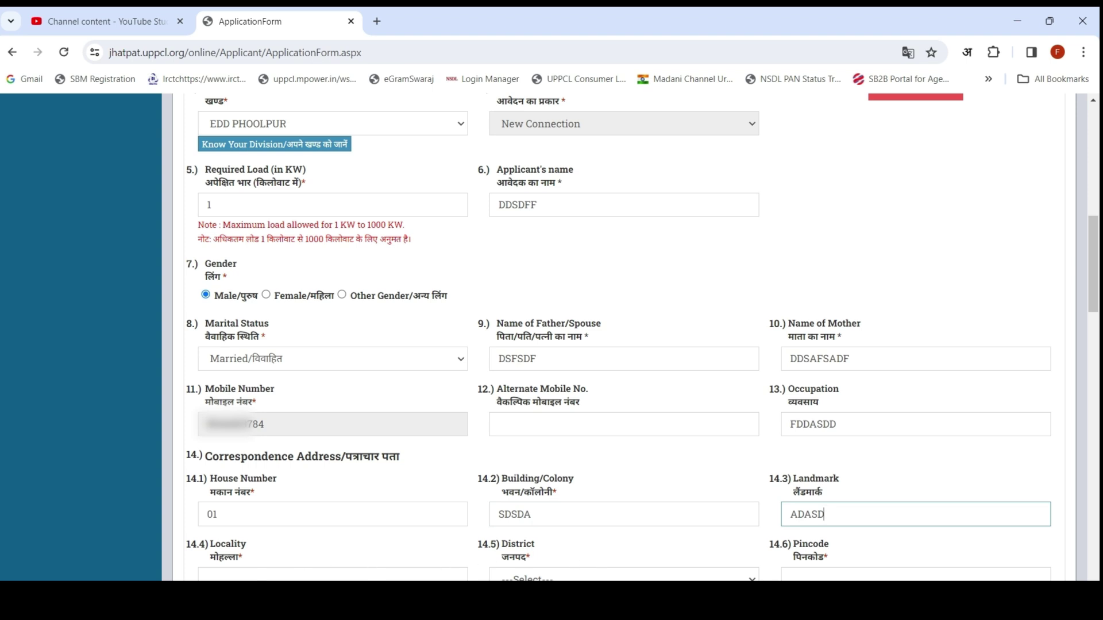
pyautogui.scroll(-5, 387, 317)
pyautogui.click(234, 224)
pyautogui.write('SDASD')
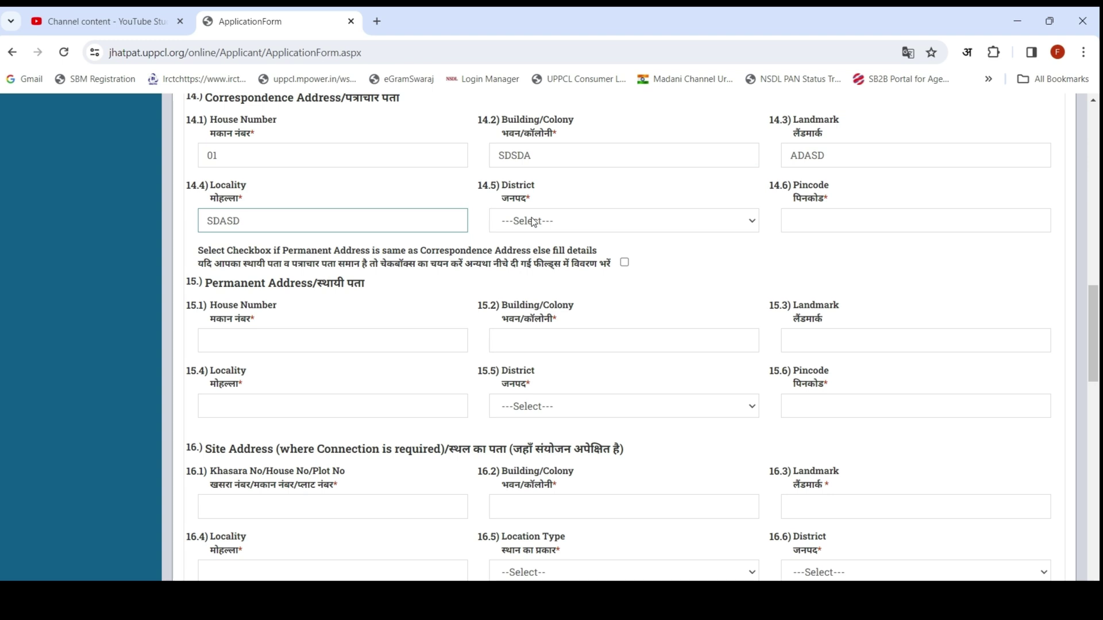
pyautogui.click(533, 223)
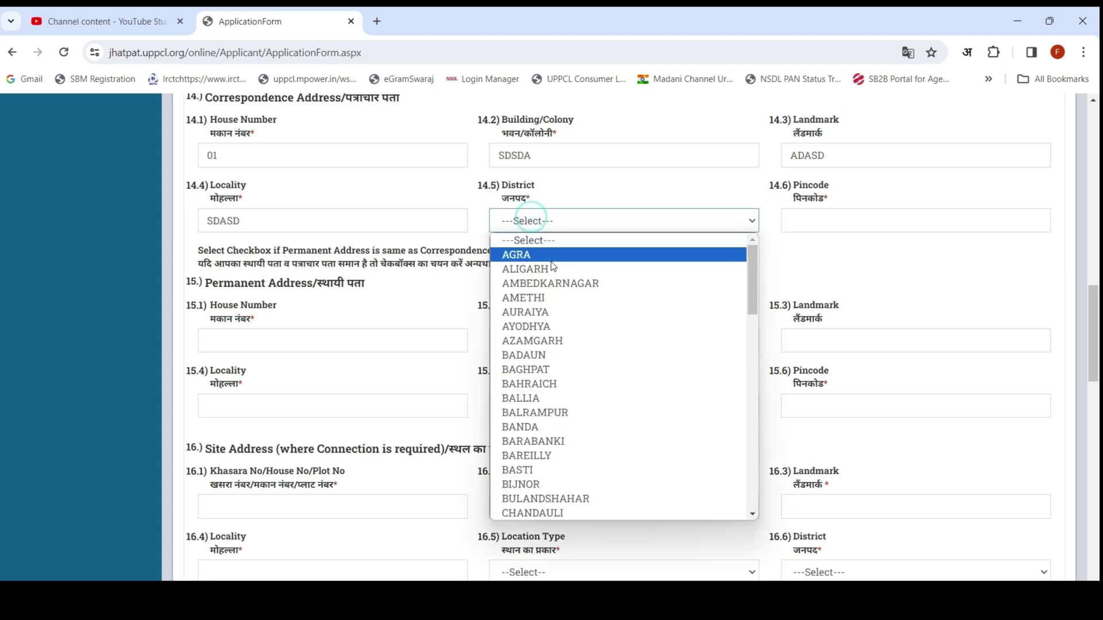
# Step: Set correspondence district AZAMGARH and pincode 276304, and tick 'same as Correspondence Address'
pyautogui.click(561, 341)
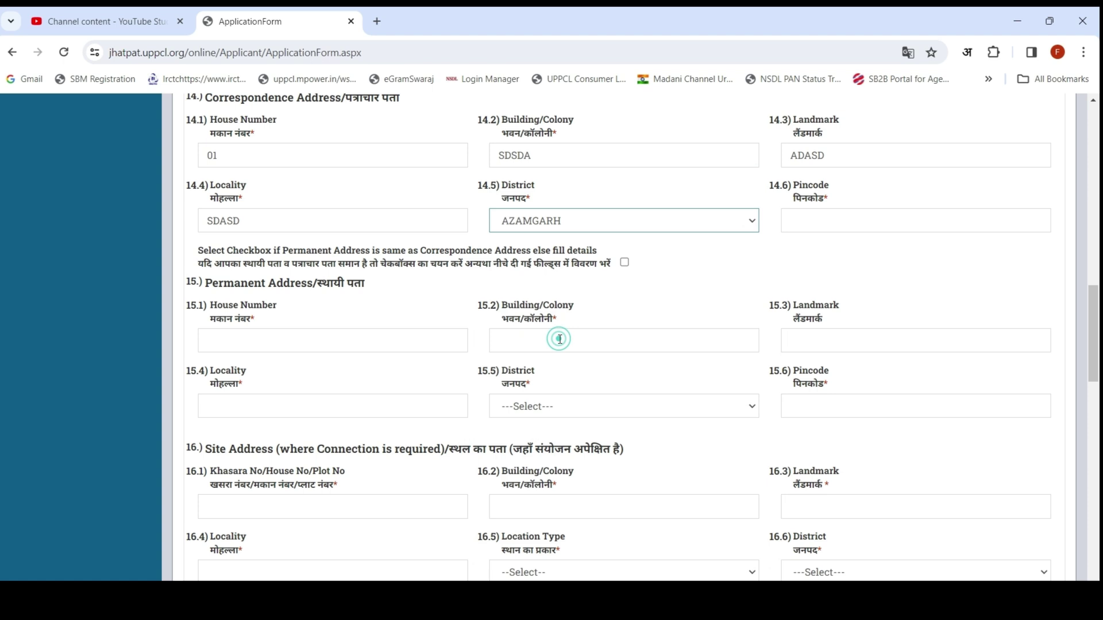
pyautogui.click(830, 221)
pyautogui.write('276304')
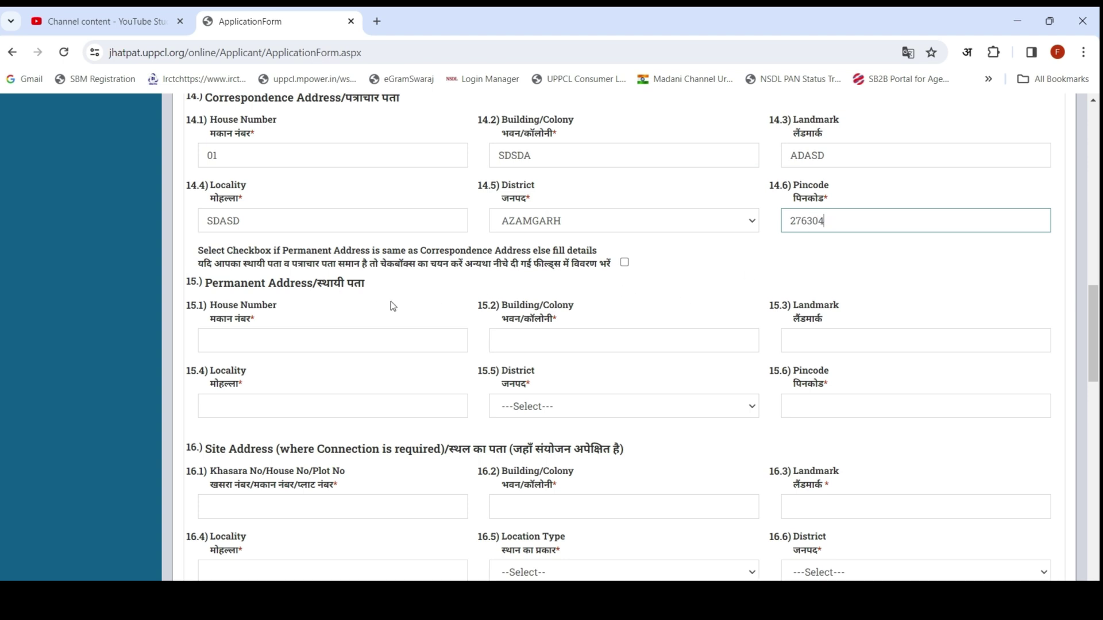
pyautogui.click(452, 282)
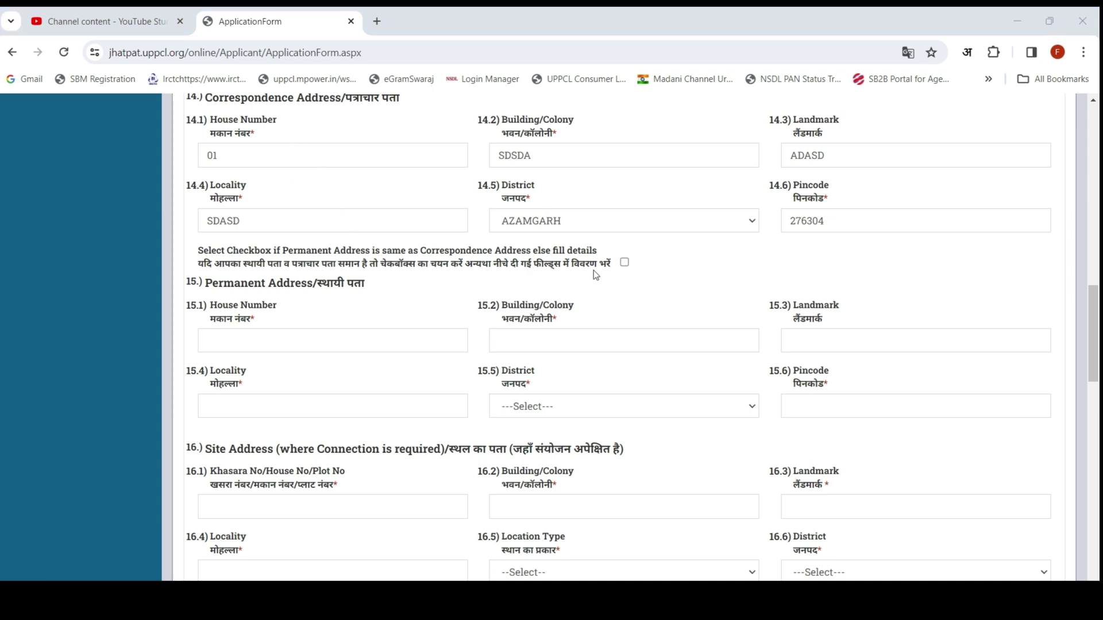
pyautogui.click(624, 263)
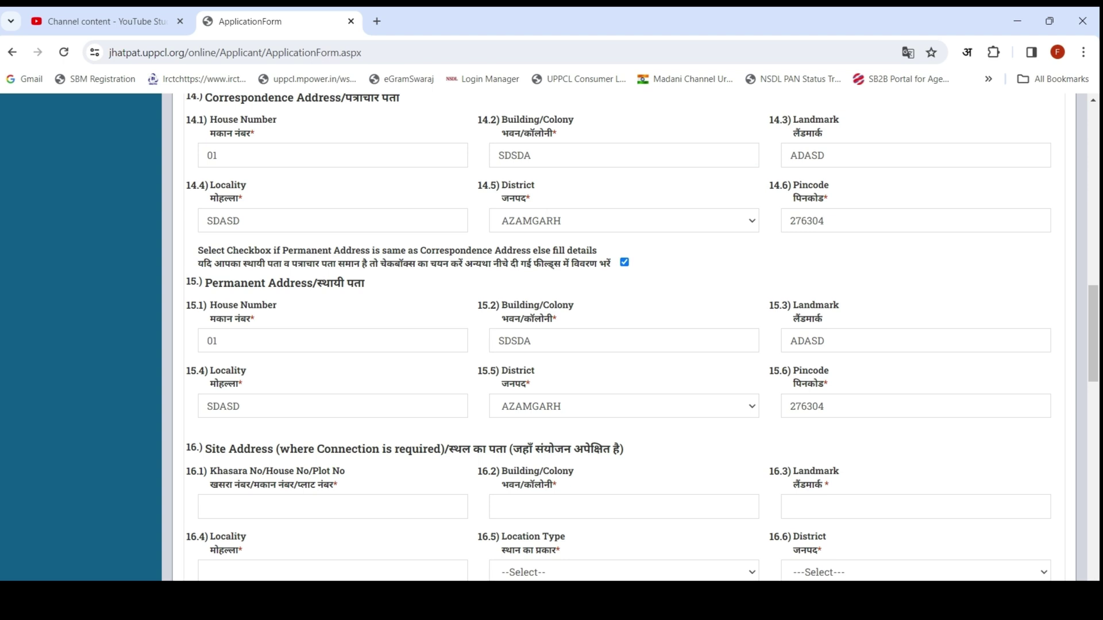
pyautogui.scroll(-5, 84, 529)
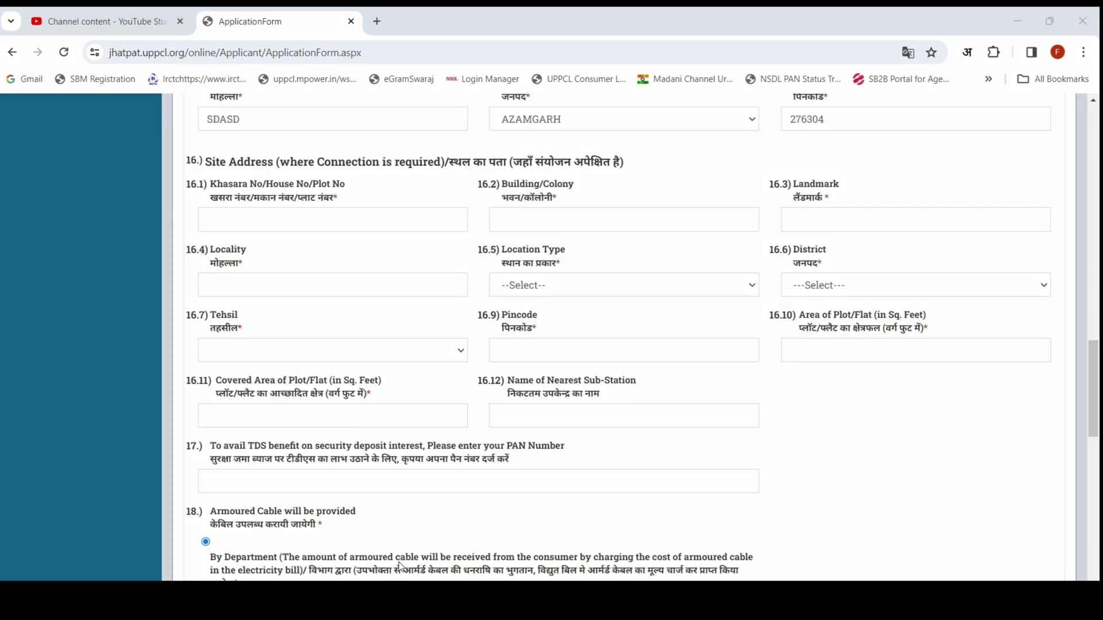
# Step: Outline the Site Address section and its Khasara No, Building/Colony and Landmark fields in red
pyautogui.moveTo(173, 144)
pyautogui.mouseDown()
pyautogui.moveTo(456, 261)
pyautogui.moveTo(661, 404)
pyautogui.moveTo(860, 504)
pyautogui.moveTo(949, 484)
pyautogui.moveTo(1078, 478)
pyautogui.mouseUp()
pyautogui.moveTo(188, 198); pyautogui.dragTo(478, 244)
pyautogui.moveTo(488, 198); pyautogui.dragTo(764, 244)
pyautogui.moveTo(838, 229); pyautogui.dragTo(1055, 239)
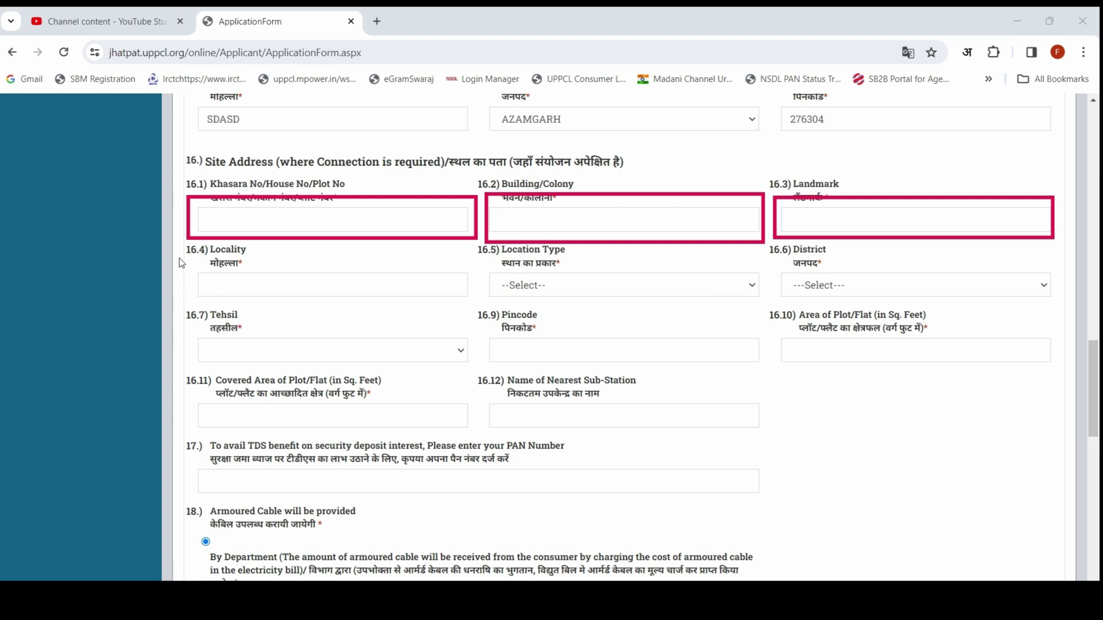
# Step: Set site location type Rural, district AZAMGARH, tehsil Phulpur and village Fattan Pur
pyautogui.click(578, 284)
pyautogui.click(535, 285)
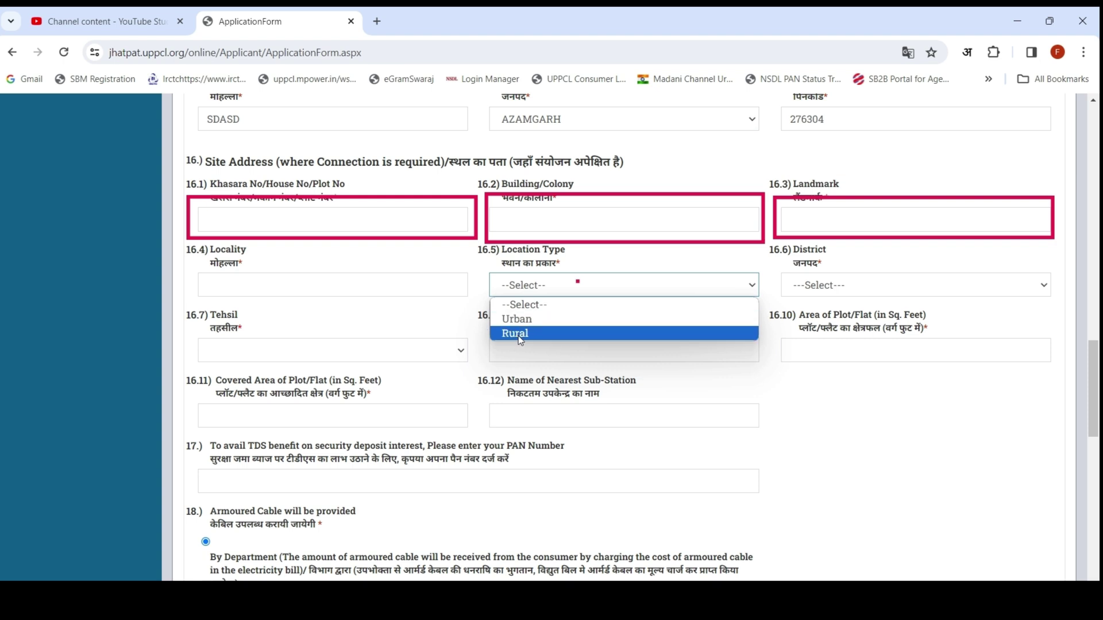
pyautogui.click(518, 336)
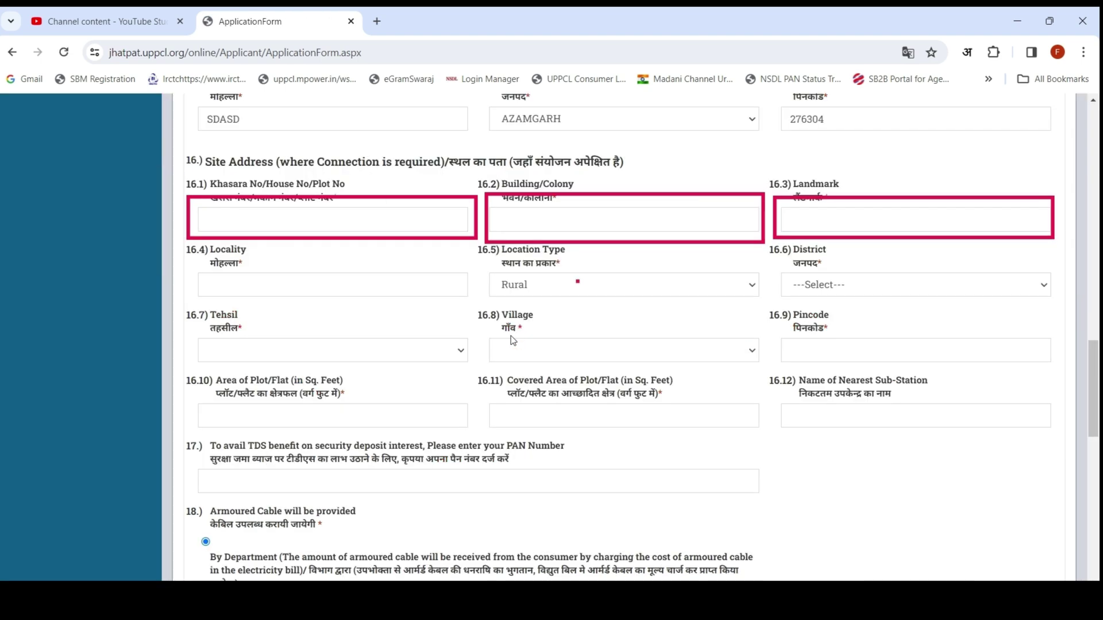
pyautogui.click(809, 287)
pyautogui.click(837, 406)
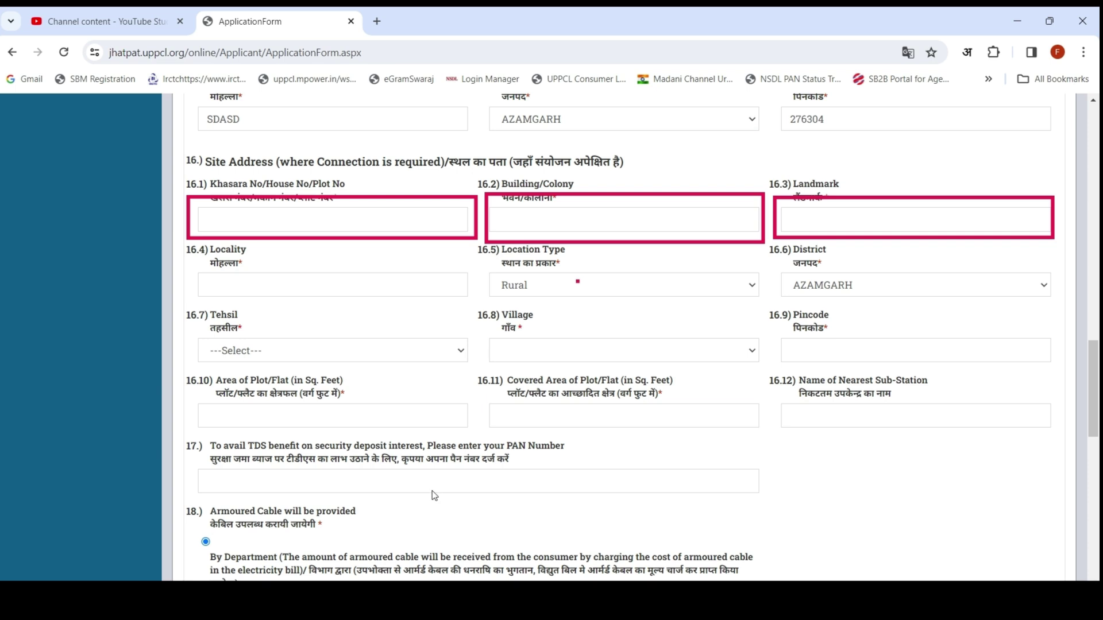
pyautogui.click(227, 351)
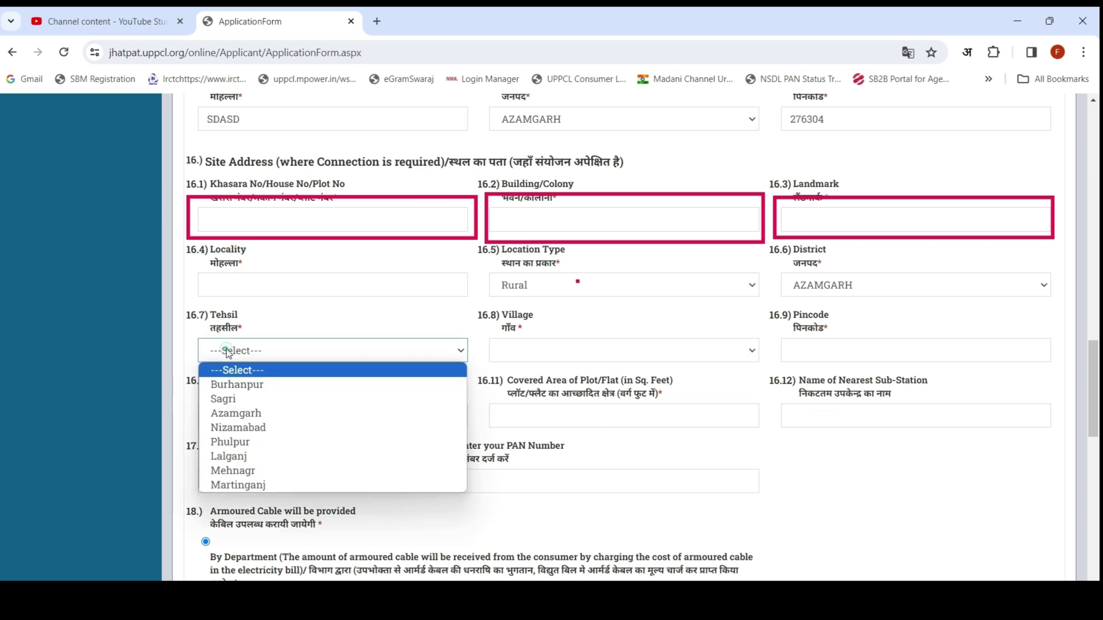
pyautogui.click(236, 442)
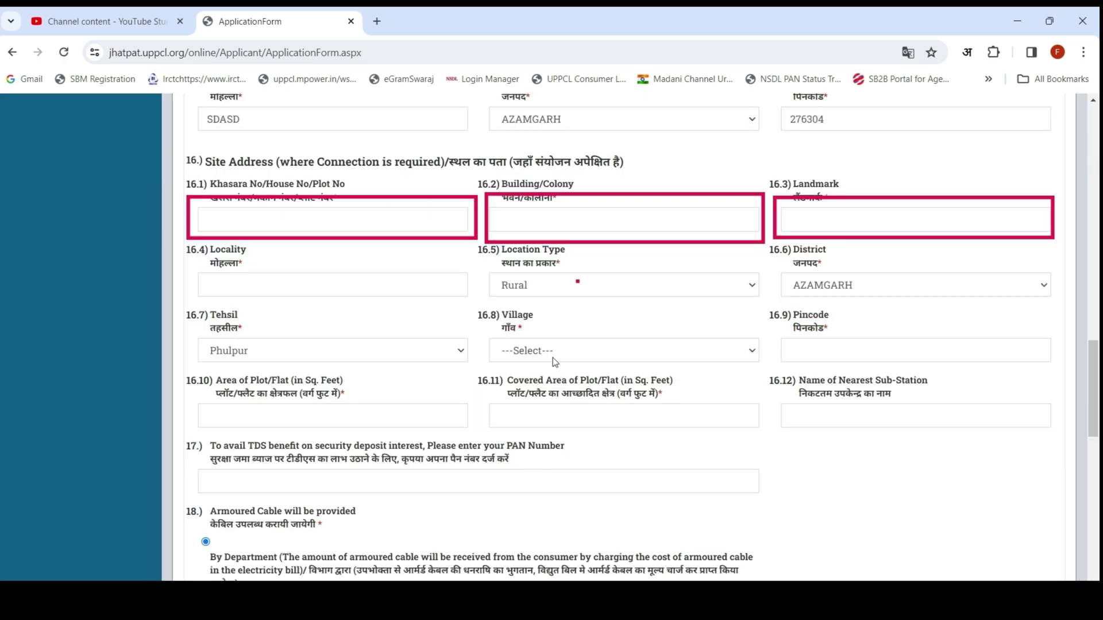
pyautogui.click(553, 353)
pyautogui.scroll(-2, 539, 306)
pyautogui.scroll(-3, 539, 306)
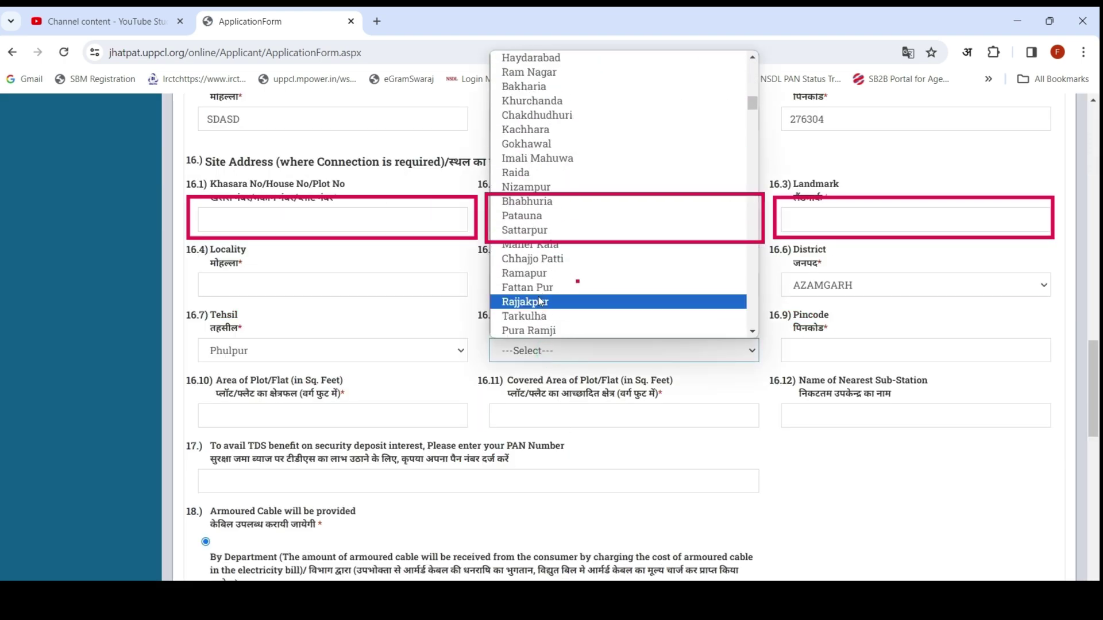
pyautogui.click(541, 289)
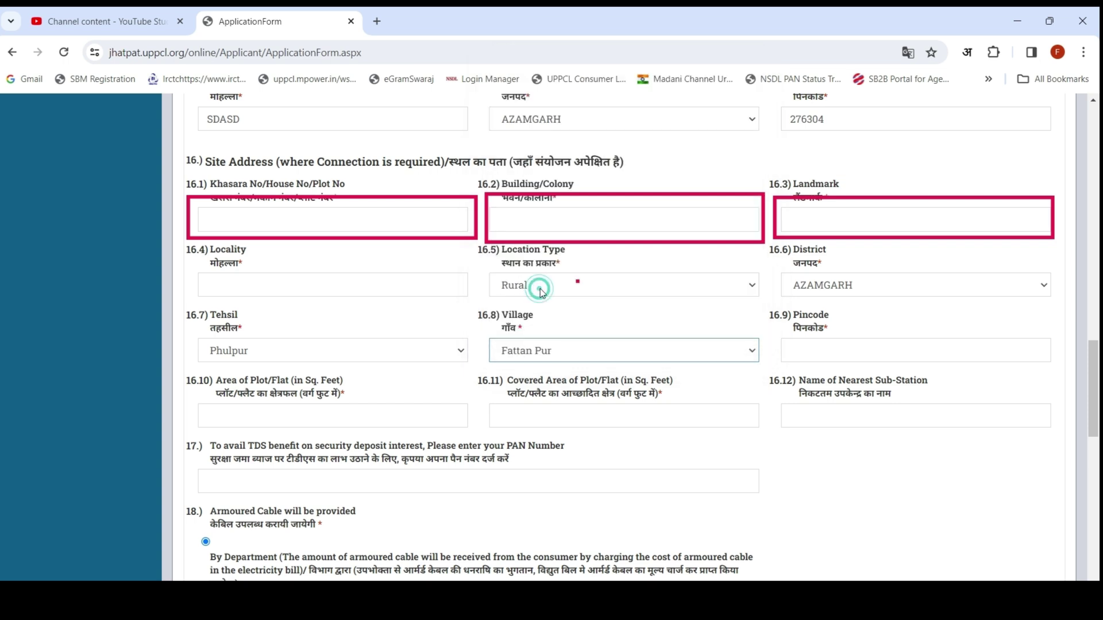
pyautogui.click(816, 354)
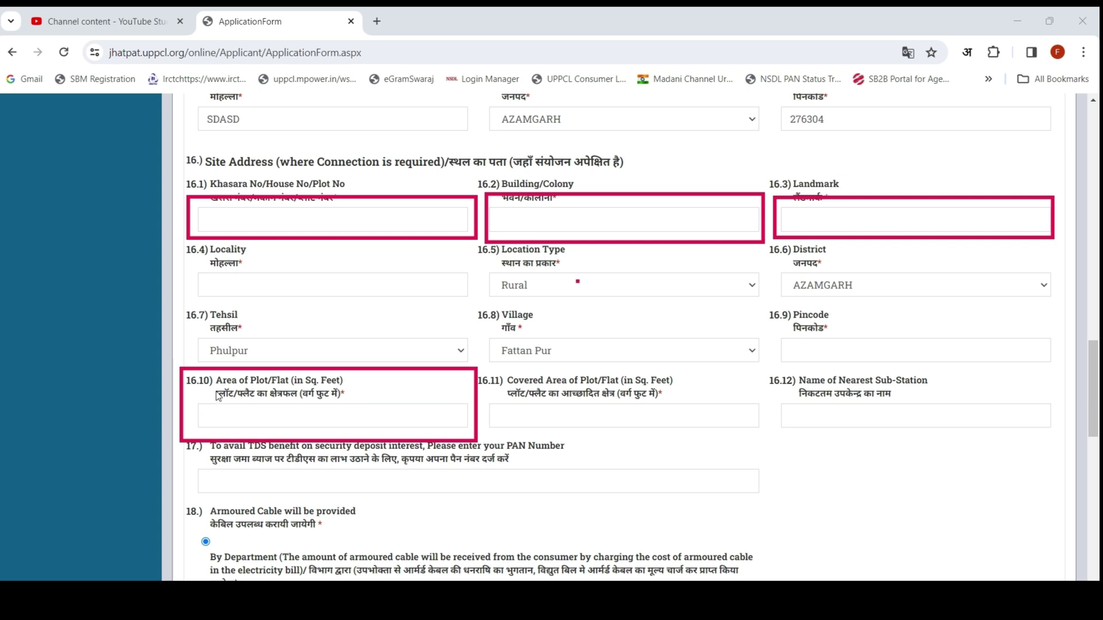
# Step: Enter site plot area 1500 and covered area 1000 sq. feet
pyautogui.click(259, 417)
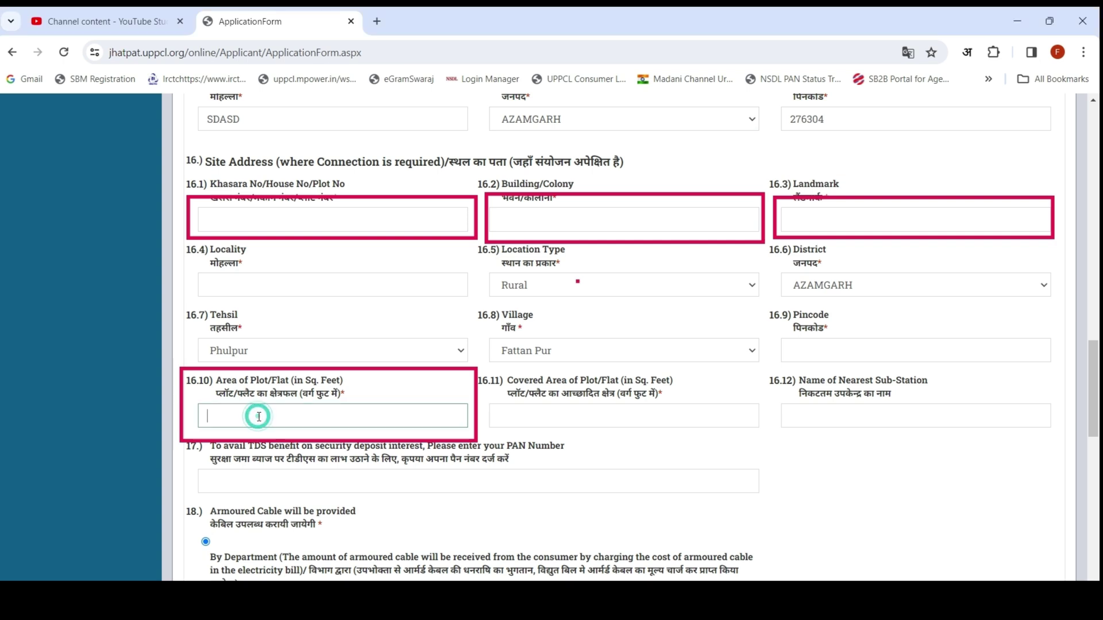
pyautogui.write('1500')
pyautogui.click(535, 422)
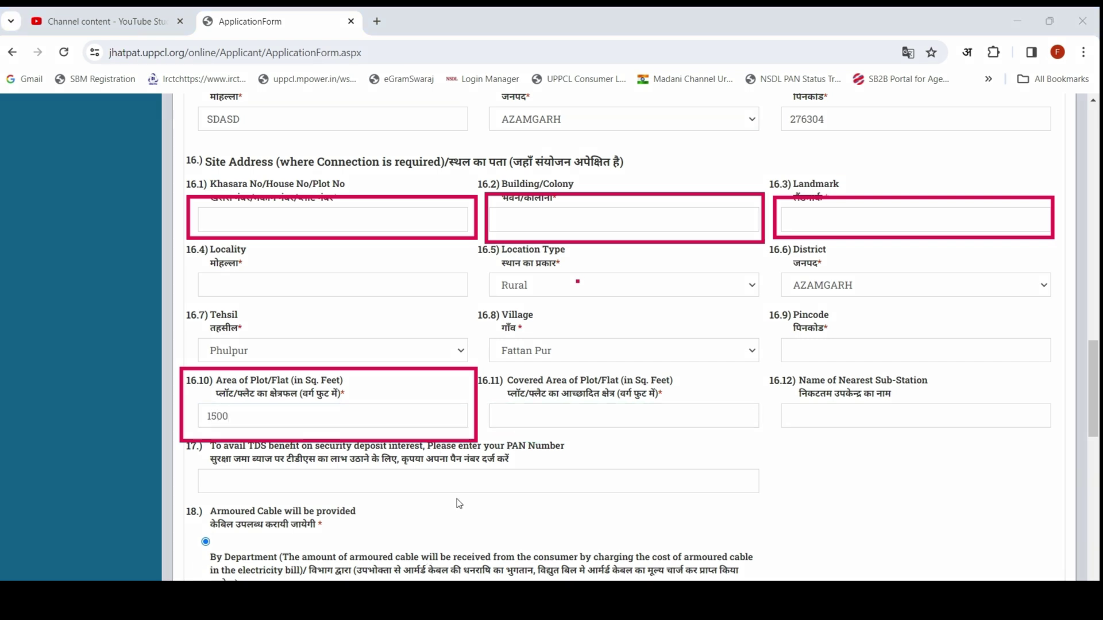
pyautogui.moveTo(498, 400)
pyautogui.mouseDown()
pyautogui.moveTo(698, 451)
pyautogui.moveTo(774, 437)
pyautogui.moveTo(767, 444)
pyautogui.mouseUp()
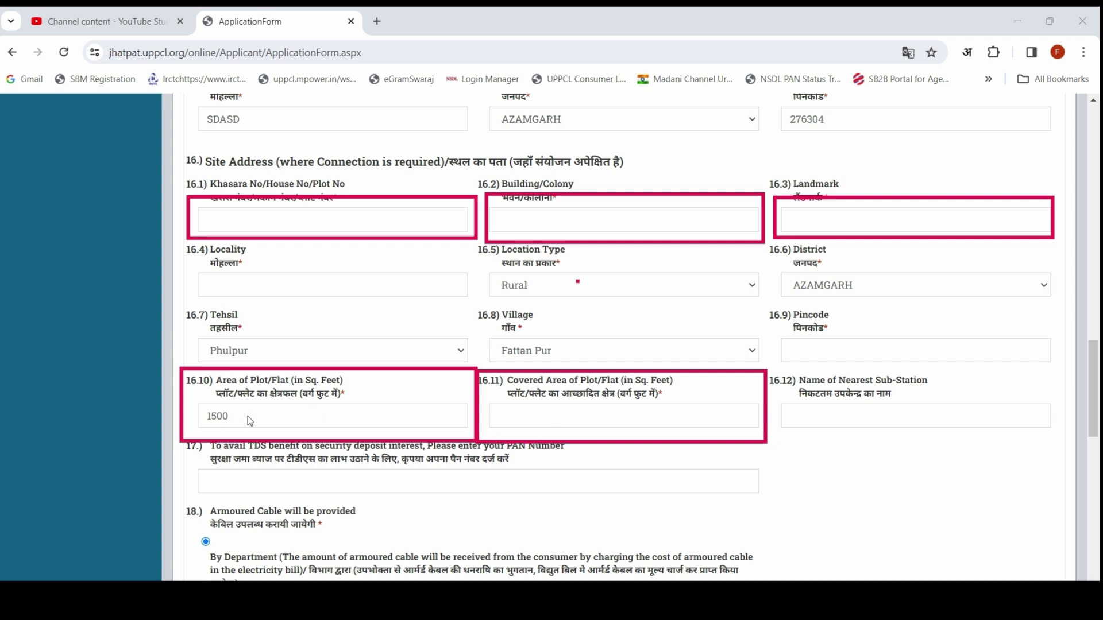
pyautogui.click(523, 415)
pyautogui.click(537, 419)
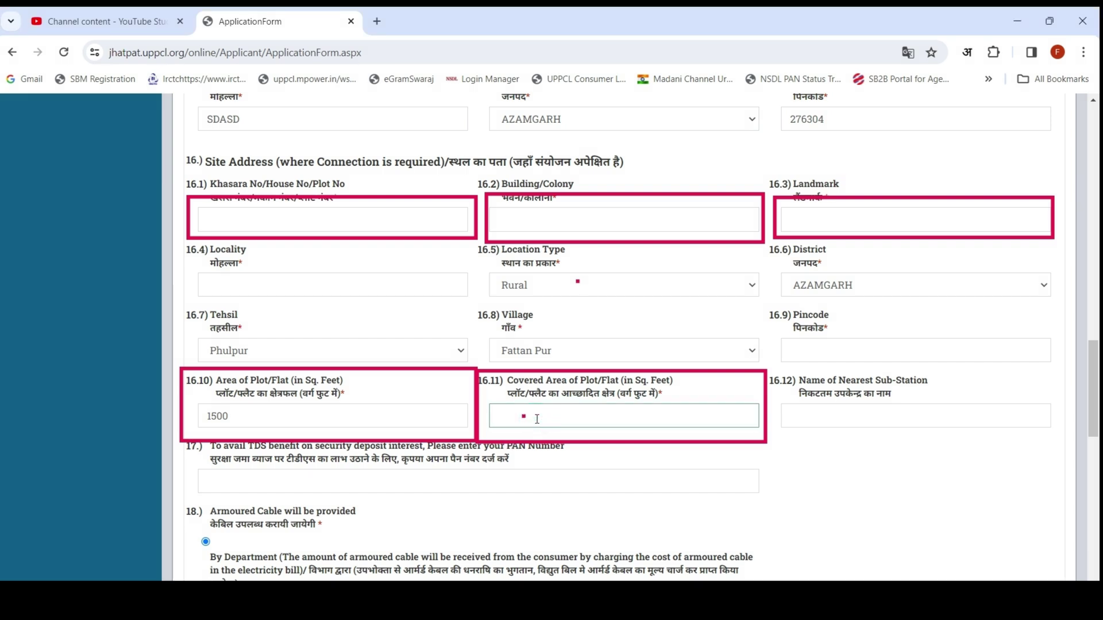
pyautogui.write('5')
pyautogui.press('BackSpace')
pyautogui.write('1000')
pyautogui.click(806, 421)
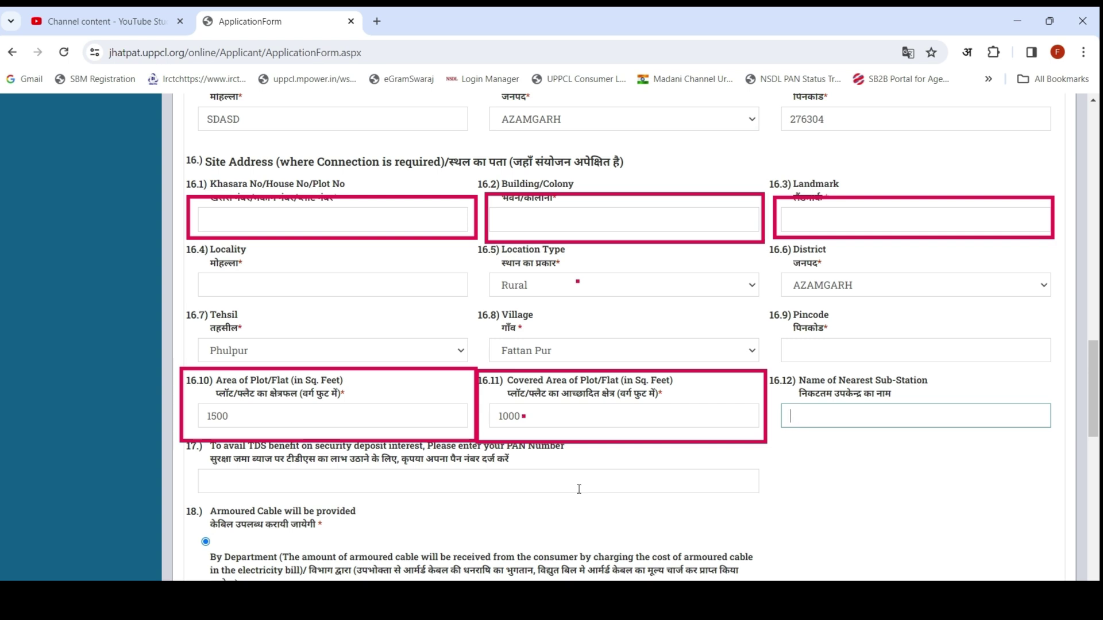
pyautogui.press('Escape')
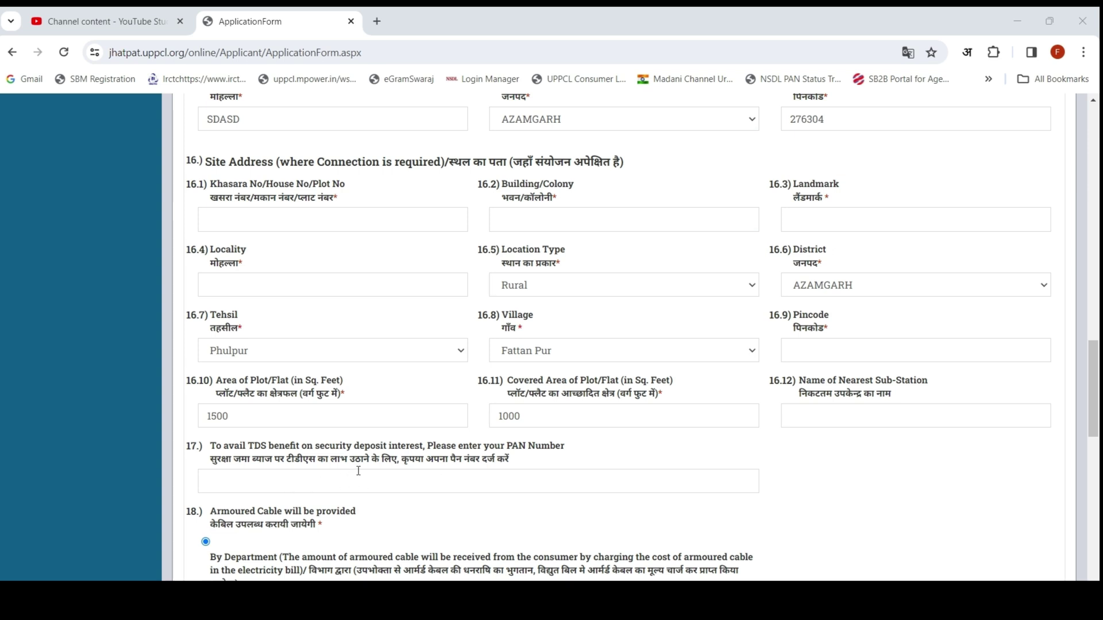
# Step: Under item 18, mark the armoured cable as provided 'By consumer' and open the 18.1 document list
pyautogui.scroll(-2, 362, 469)
pyautogui.scroll(-3, 364, 470)
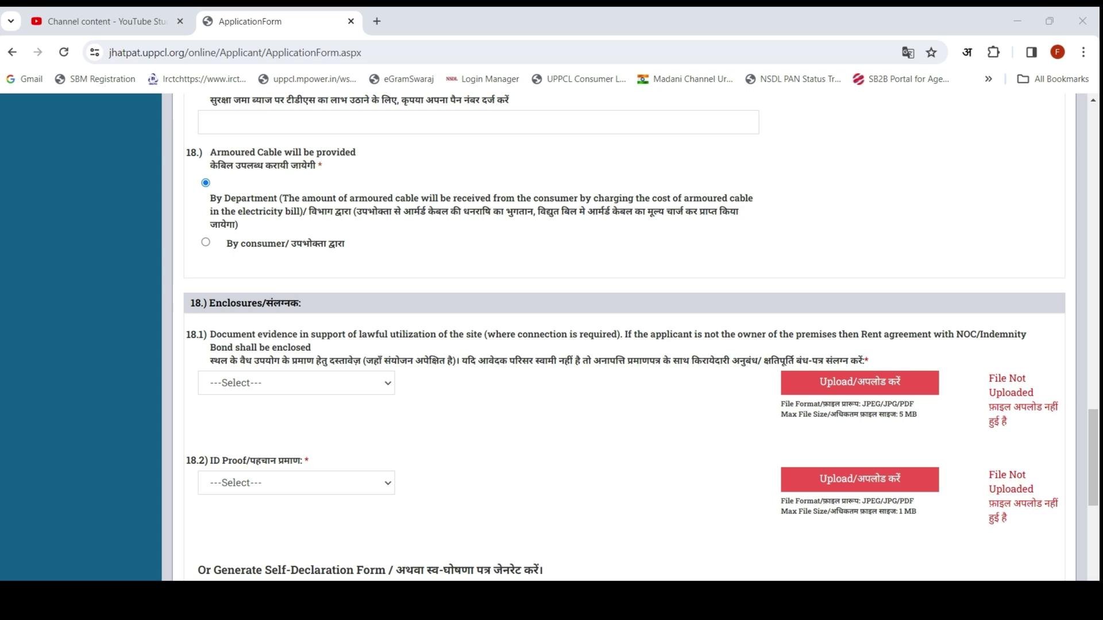
pyautogui.moveTo(187, 169)
pyautogui.mouseDown()
pyautogui.moveTo(498, 253)
pyautogui.moveTo(780, 242)
pyautogui.moveTo(779, 232)
pyautogui.mouseUp()
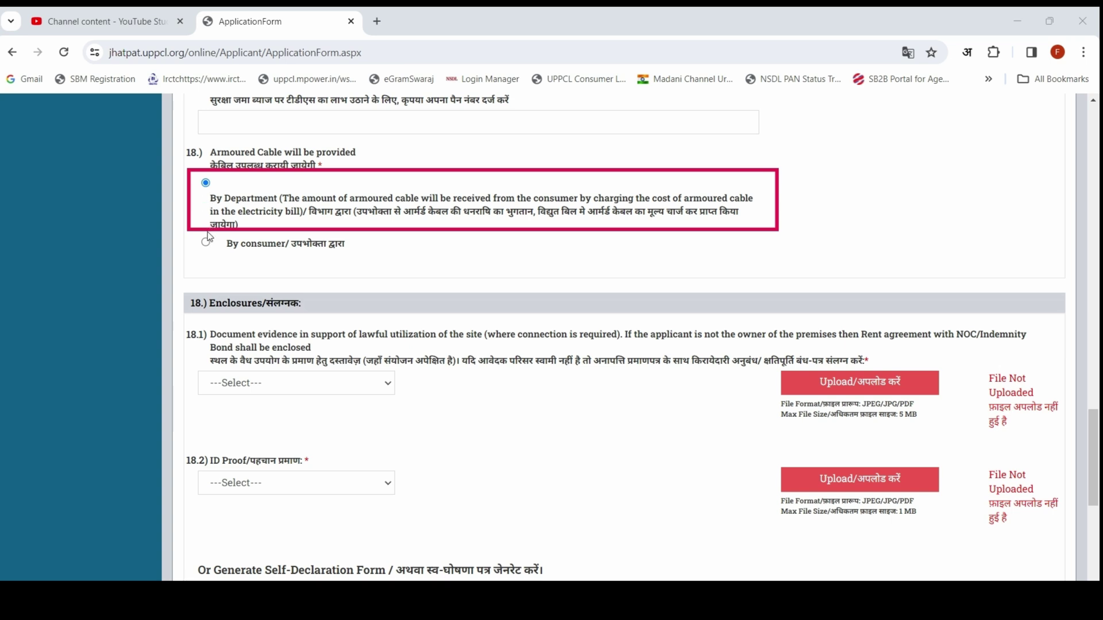
pyautogui.moveTo(186, 226)
pyautogui.mouseDown()
pyautogui.moveTo(390, 274)
pyautogui.moveTo(739, 275)
pyautogui.mouseUp()
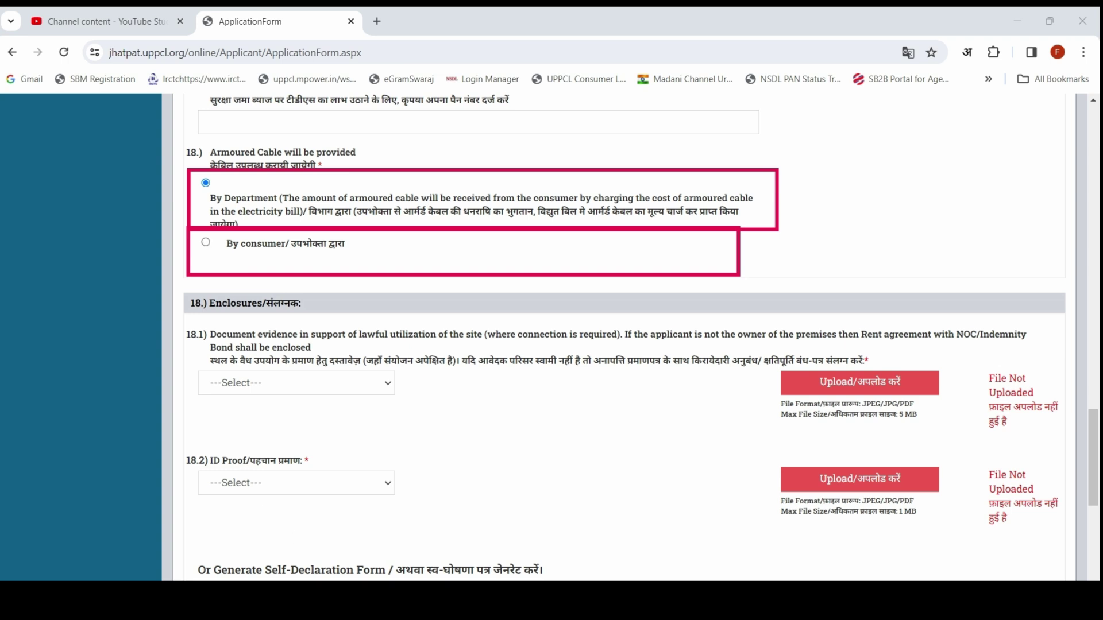
pyautogui.click(207, 243)
pyautogui.click(371, 383)
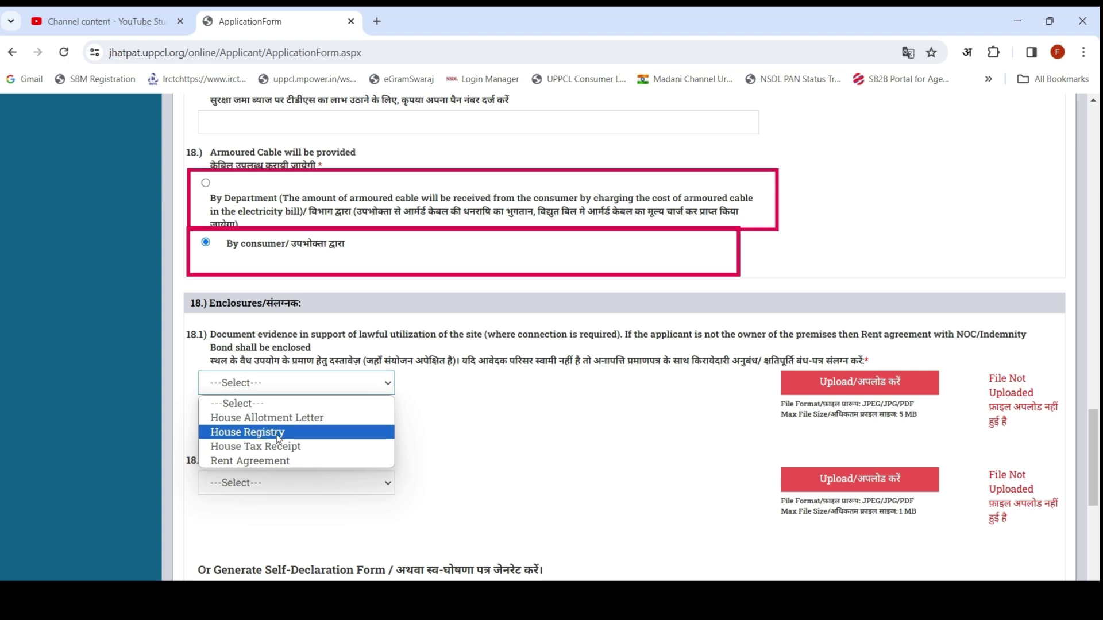
# Step: Choose House Registry as the 18.1 site ownership document
pyautogui.click(644, 419)
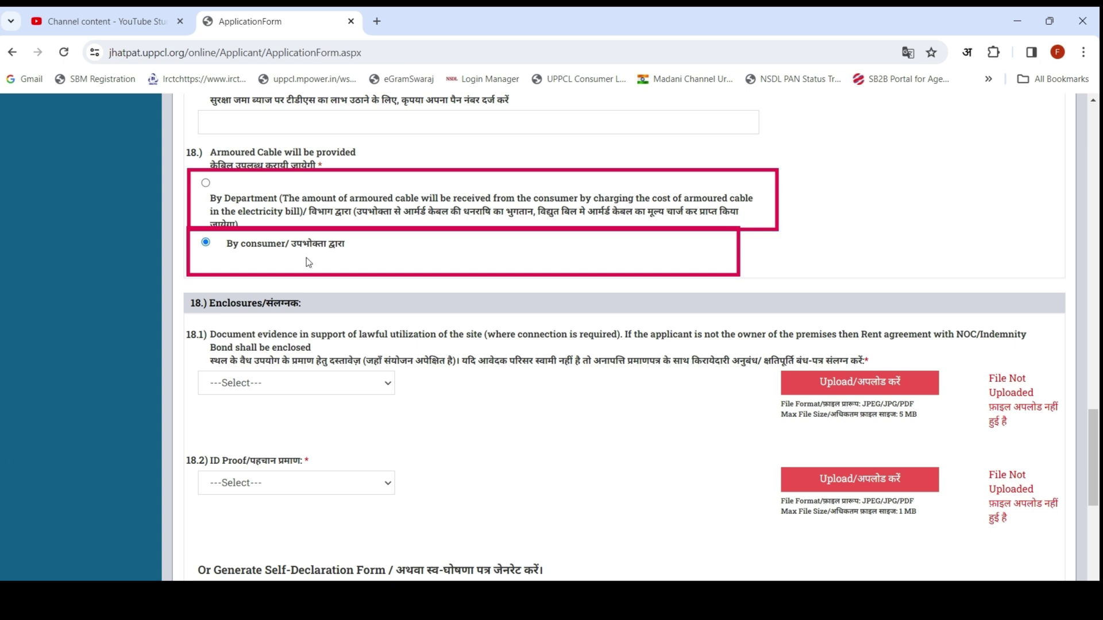
pyautogui.click(343, 382)
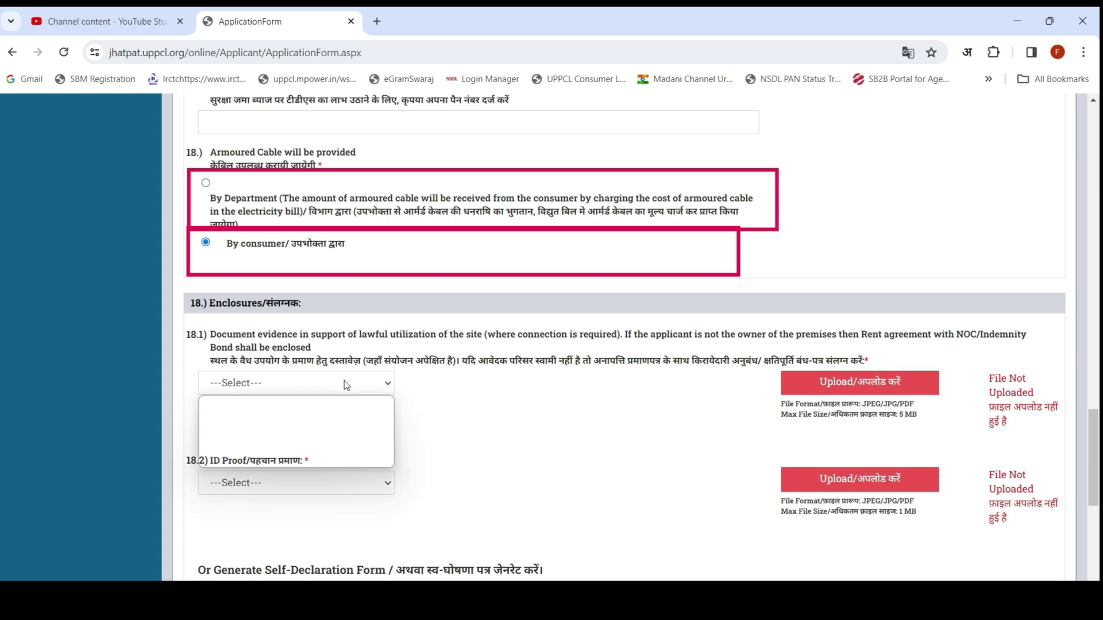
pyautogui.click(270, 434)
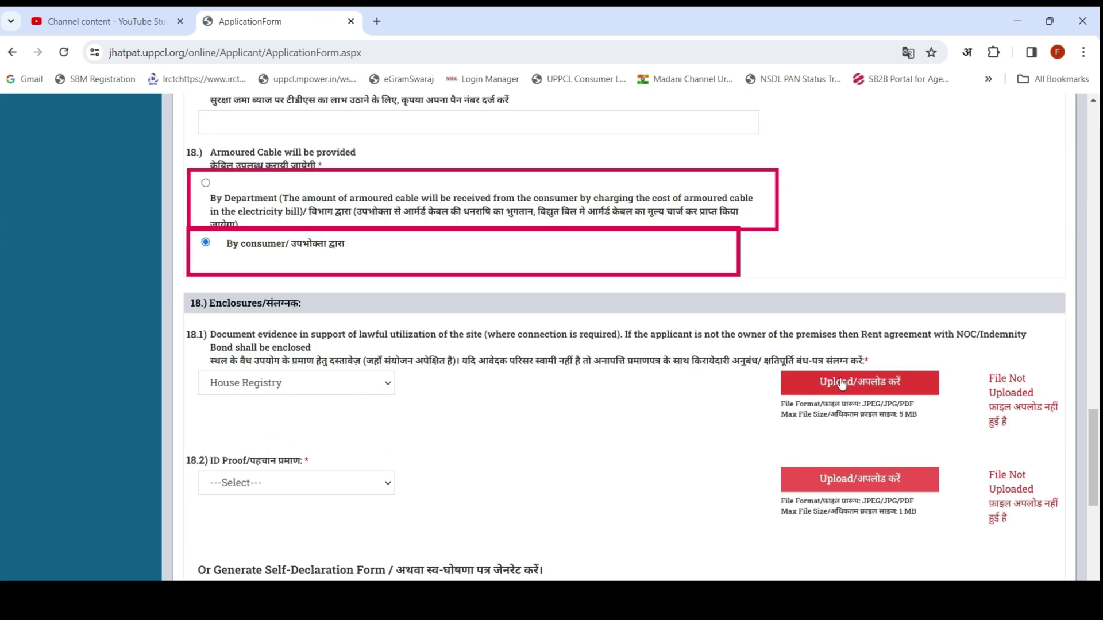
# Step: Select Aadhar Card as the ID proof and enter the Aadhar card number
pyautogui.click(269, 481)
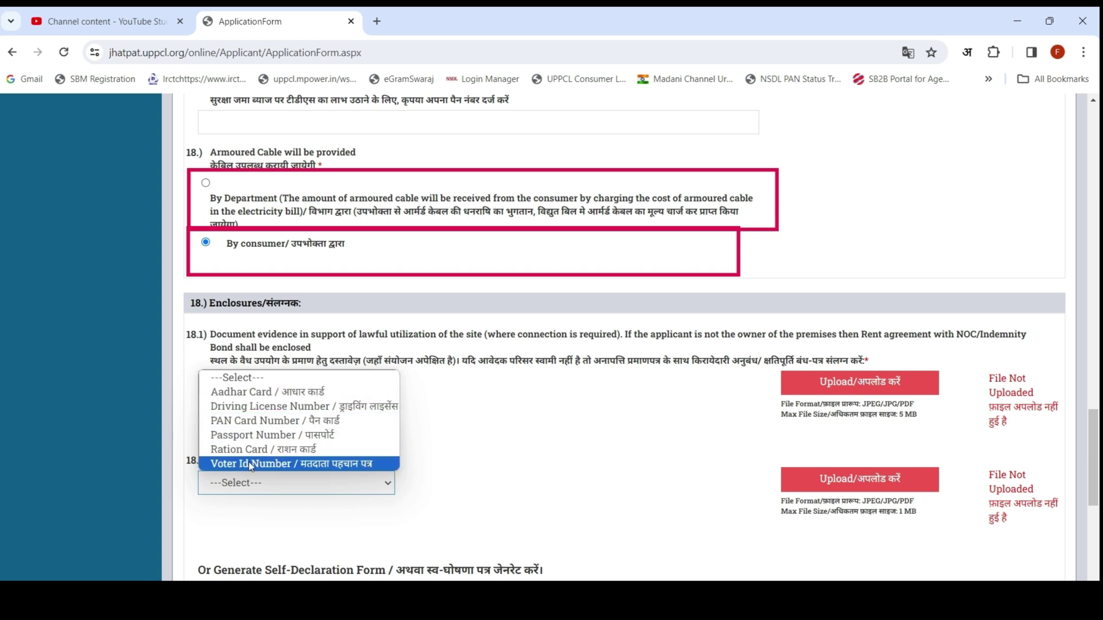
pyautogui.click(247, 393)
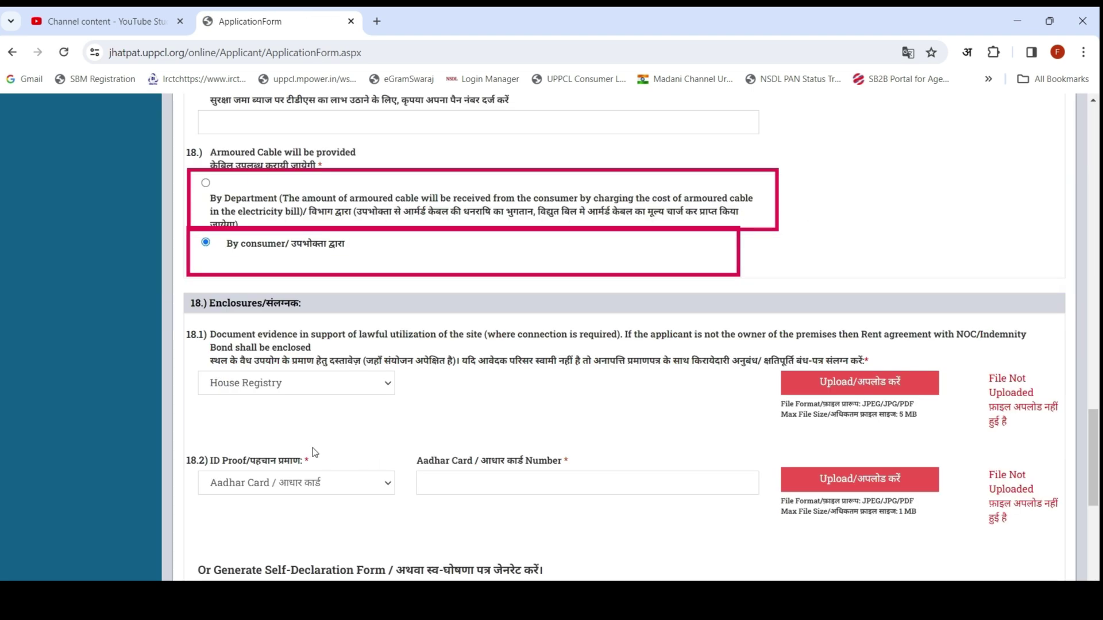
pyautogui.click(432, 486)
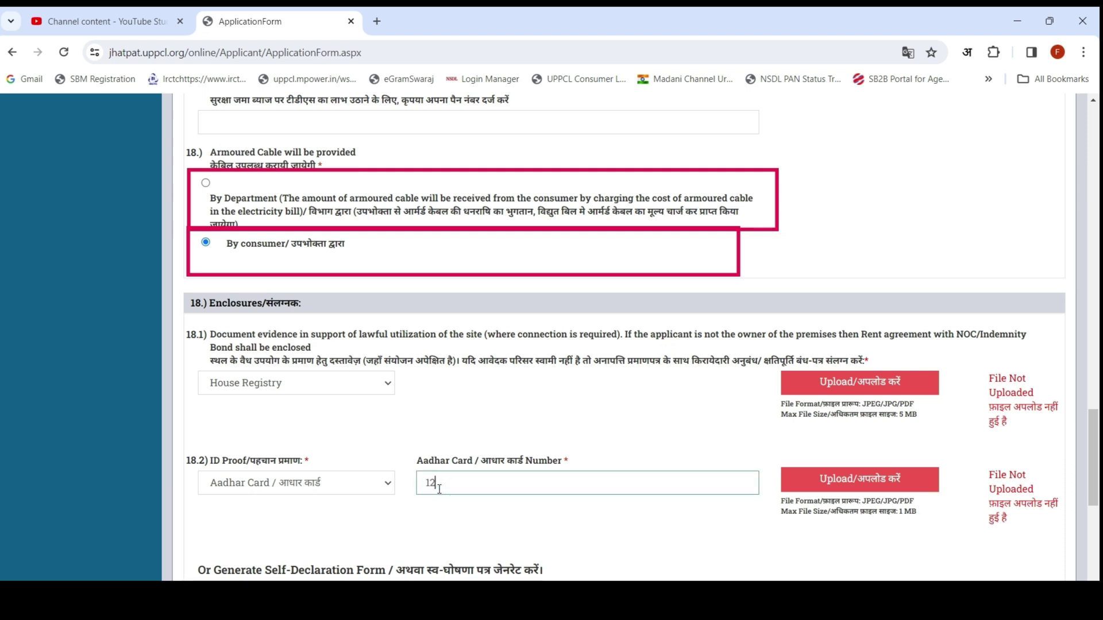
# Step: Declare 5 CFL Lamps at 8.00 W in the Self-Declaration table and add the item
pyautogui.scroll(-5, 193, 204)
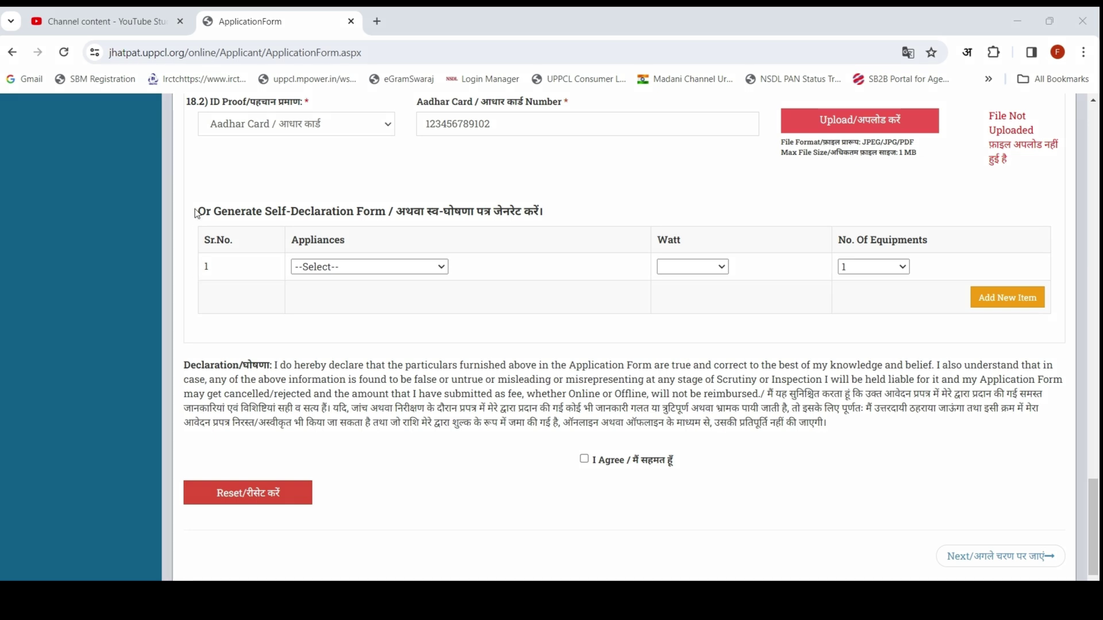
pyautogui.moveTo(190, 197)
pyautogui.mouseDown()
pyautogui.moveTo(818, 336)
pyautogui.moveTo(1080, 341)
pyautogui.moveTo(1062, 344)
pyautogui.mouseUp()
pyautogui.click(376, 267)
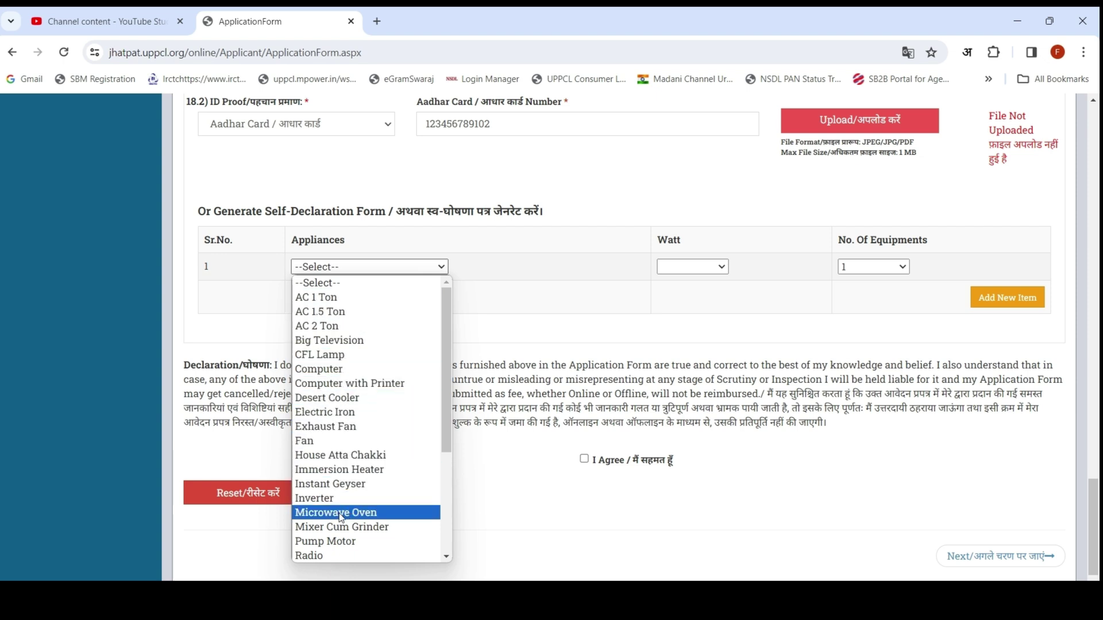
pyautogui.click(347, 356)
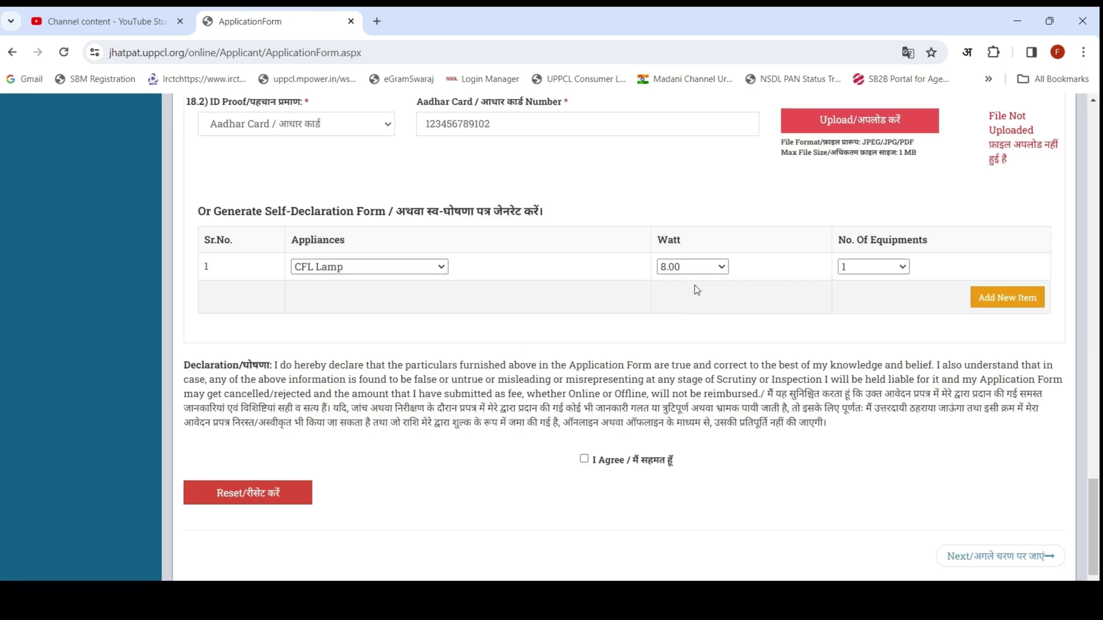
pyautogui.click(691, 266)
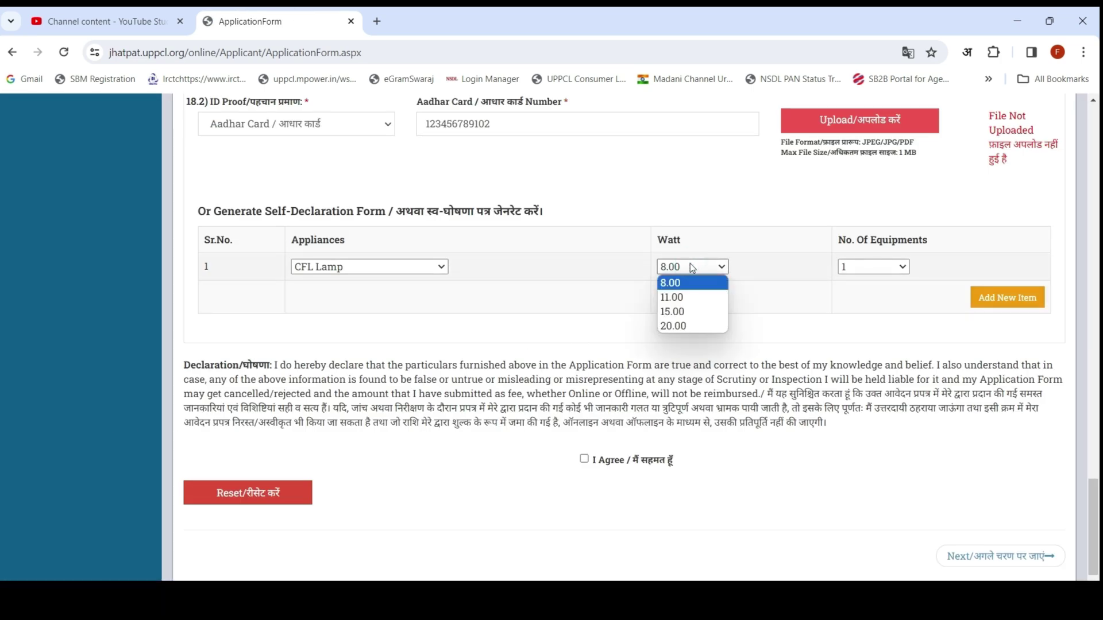
pyautogui.click(691, 263)
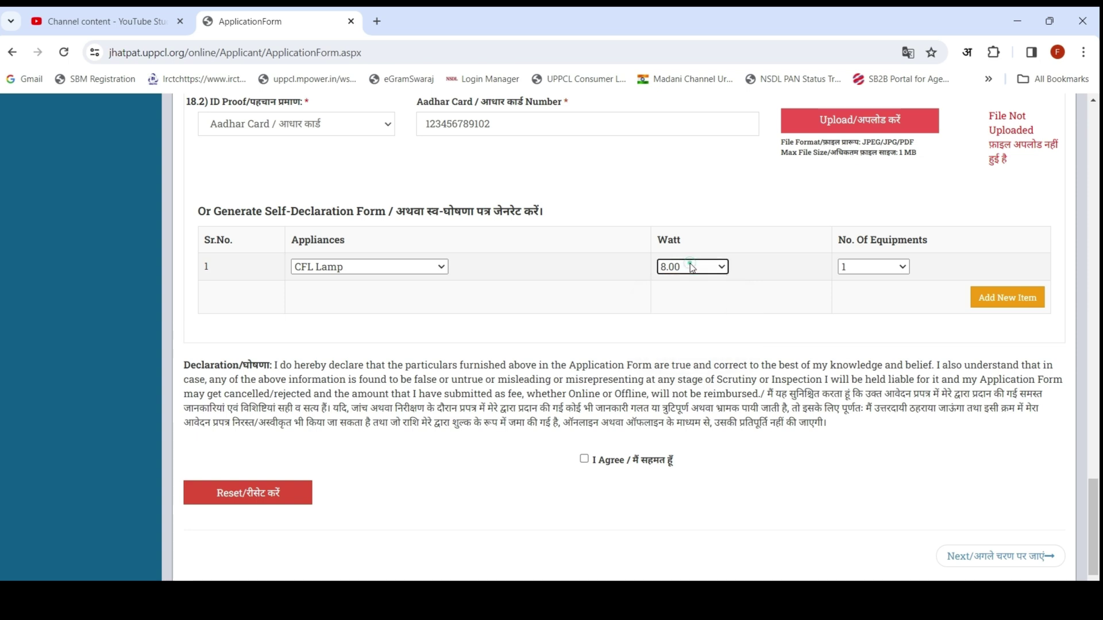
pyautogui.click(879, 270)
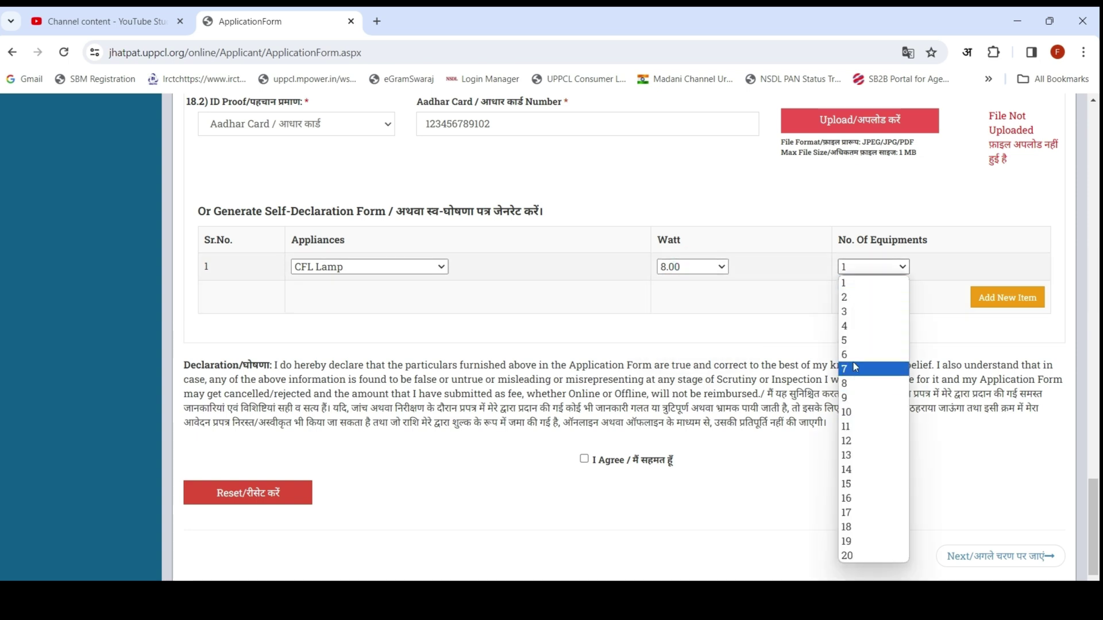
pyautogui.click(848, 341)
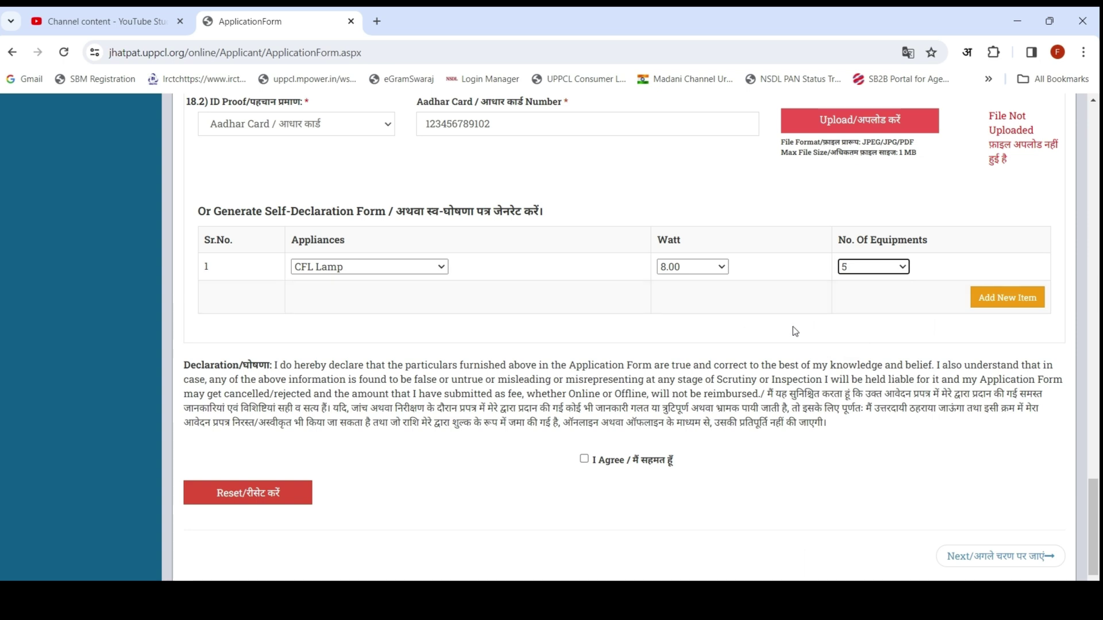
pyautogui.click(1015, 301)
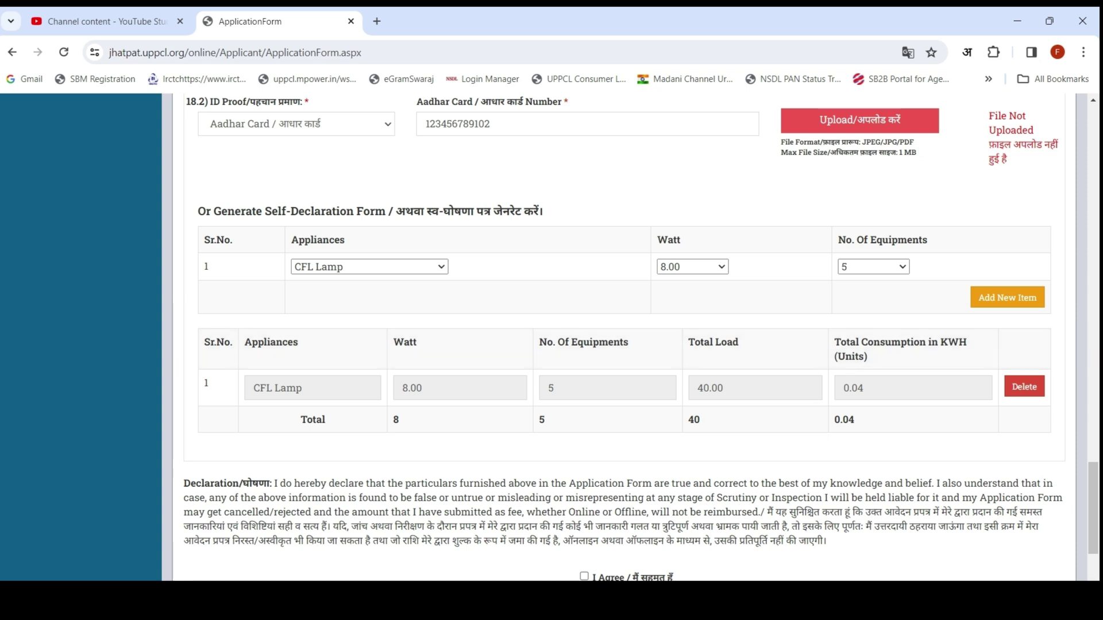
# Step: Highlight the new CFL Lamp row totalling 40 W, then reopen the appliances dropdown
pyautogui.moveTo(588, 189)
pyautogui.mouseDown()
pyautogui.moveTo(598, 163)
pyautogui.moveTo(608, 236)
pyautogui.mouseUp()
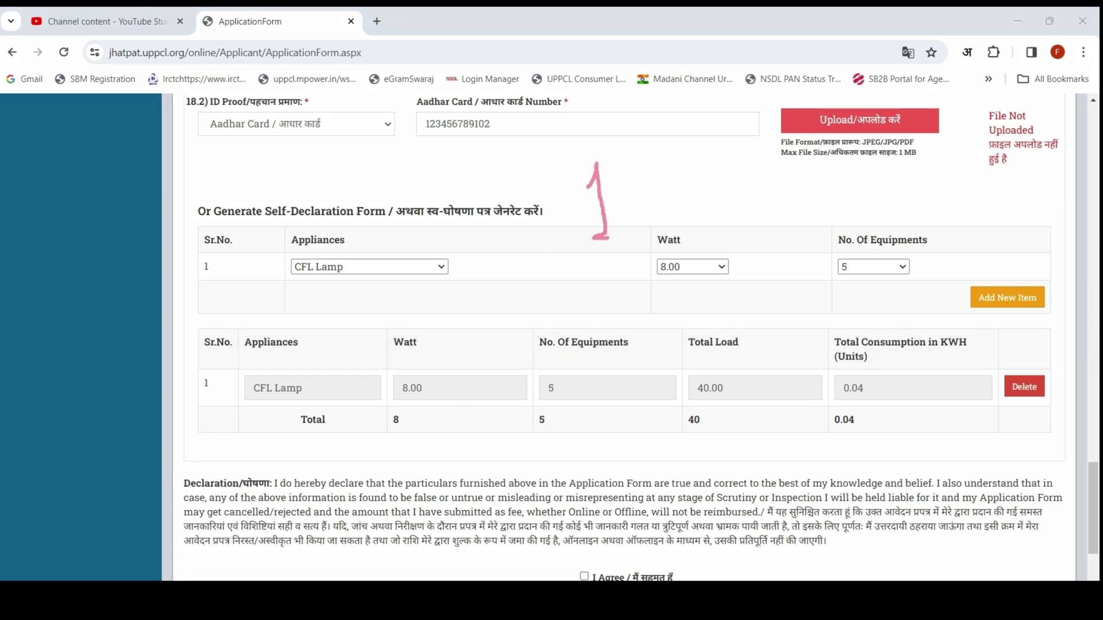
pyautogui.moveTo(658, 165); pyautogui.dragTo(675, 214)
pyautogui.moveTo(694, 162)
pyautogui.mouseDown()
pyautogui.moveTo(669, 195)
pyautogui.moveTo(745, 193)
pyautogui.moveTo(770, 168)
pyautogui.moveTo(774, 136)
pyautogui.mouseUp()
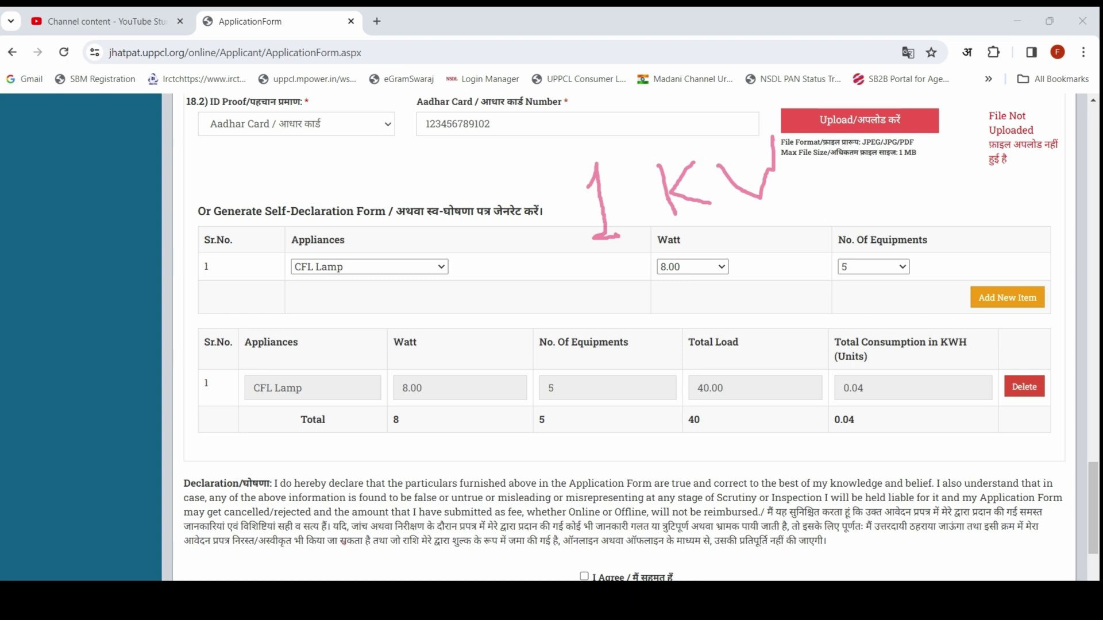
pyautogui.press('Escape')
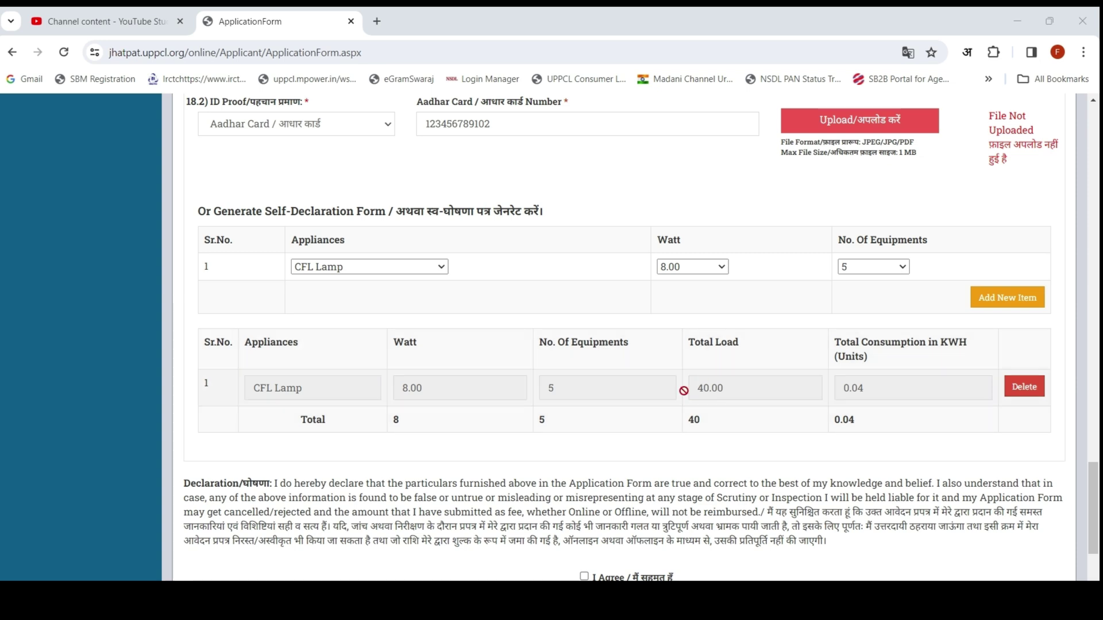
pyautogui.click(408, 268)
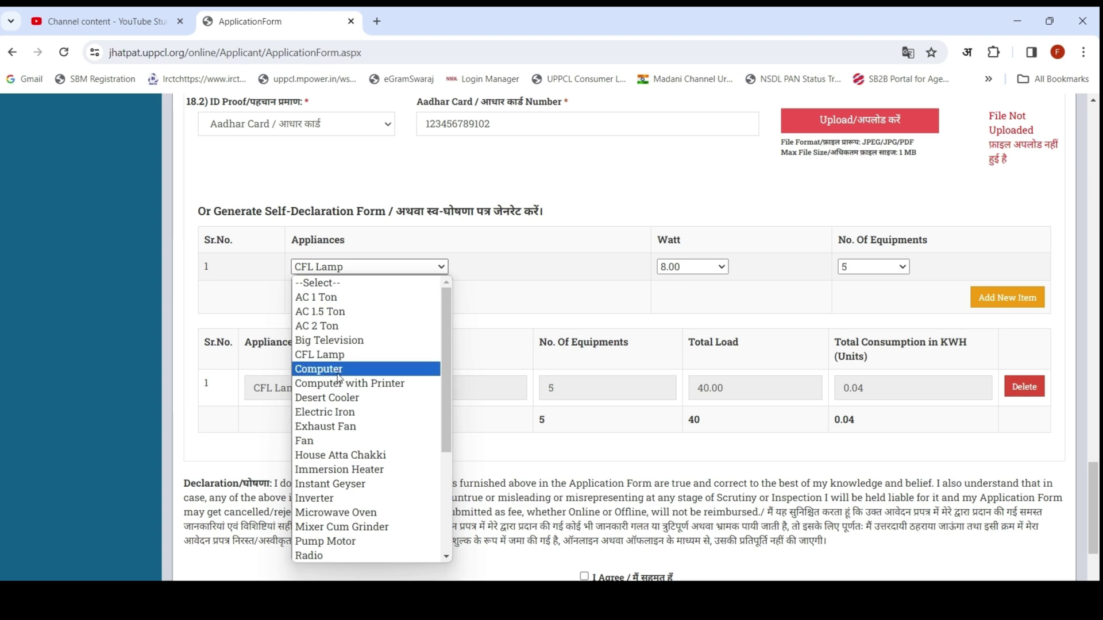
pyautogui.click(329, 440)
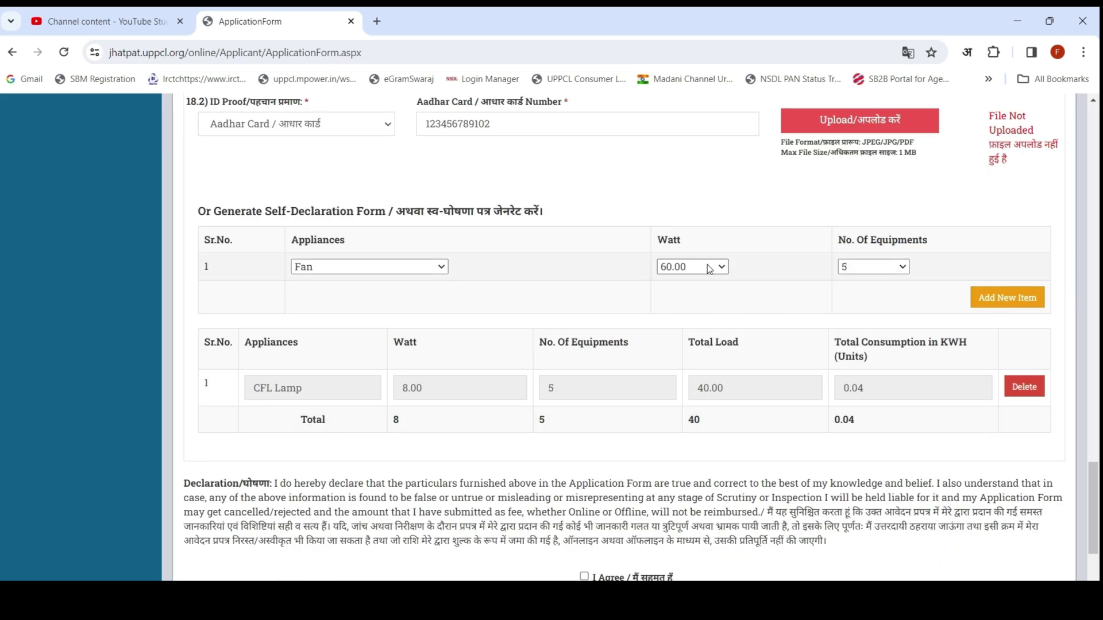
pyautogui.click(710, 269)
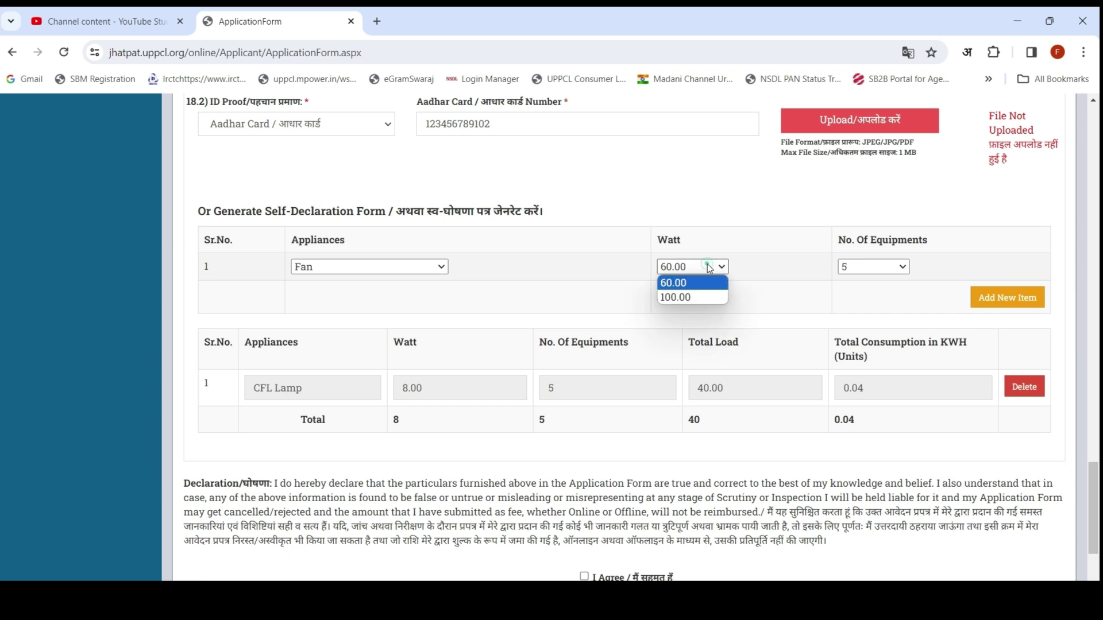
pyautogui.click(856, 267)
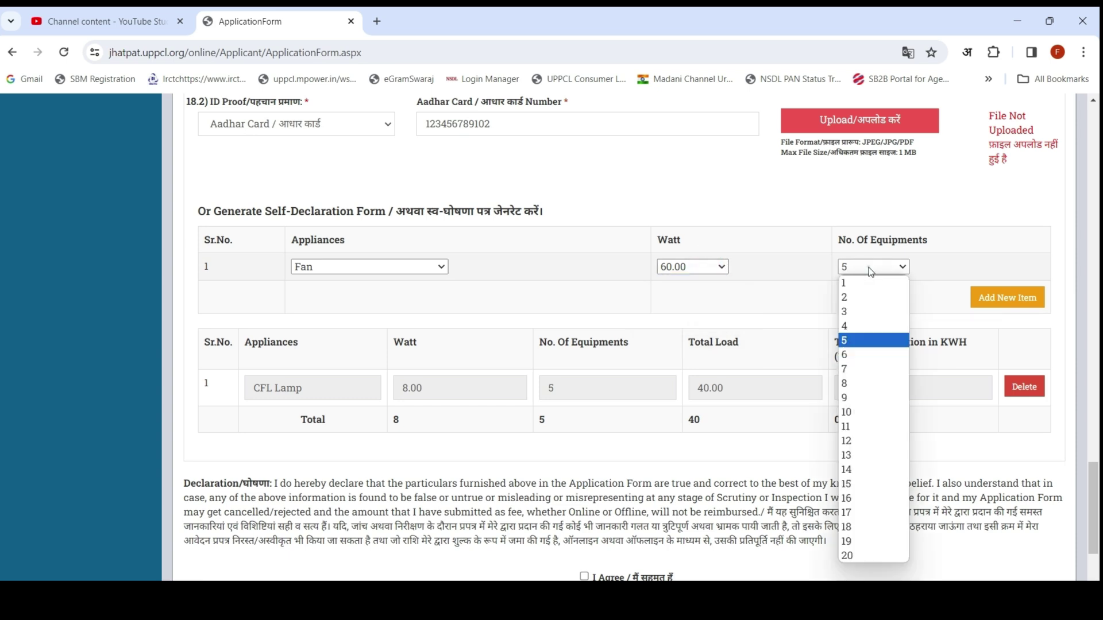
pyautogui.click(852, 325)
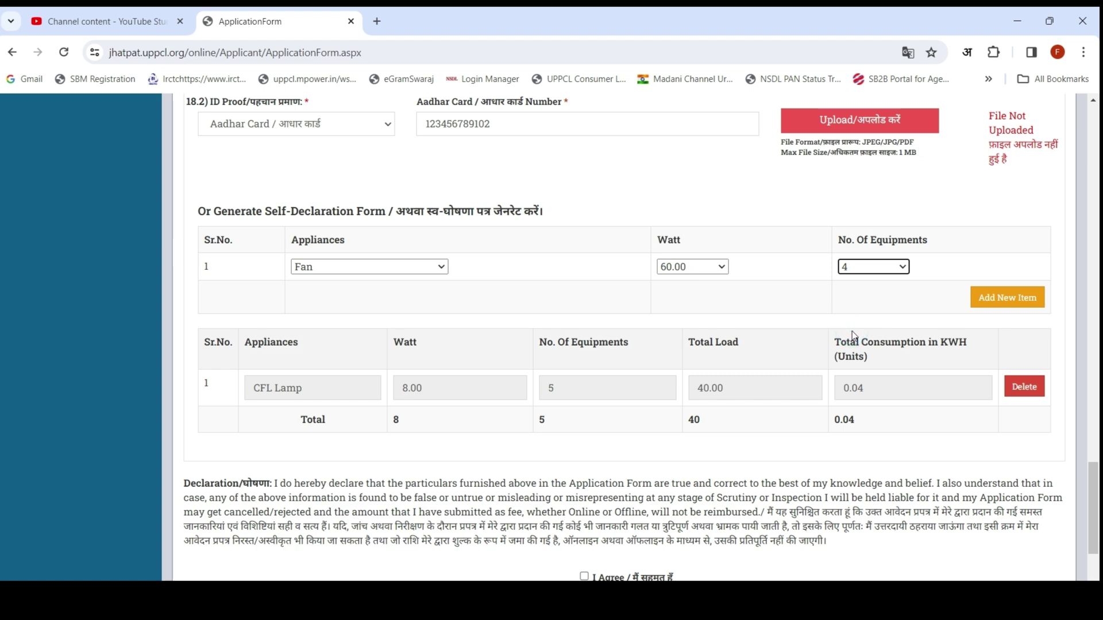
pyautogui.click(1029, 299)
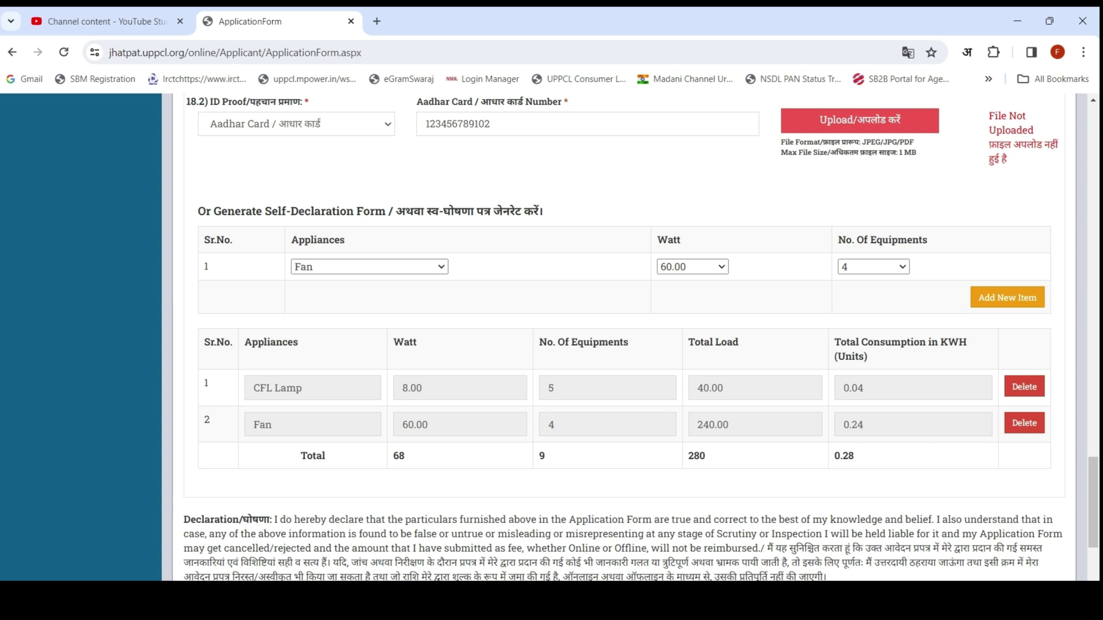
pyautogui.moveTo(643, 438); pyautogui.dragTo(737, 468)
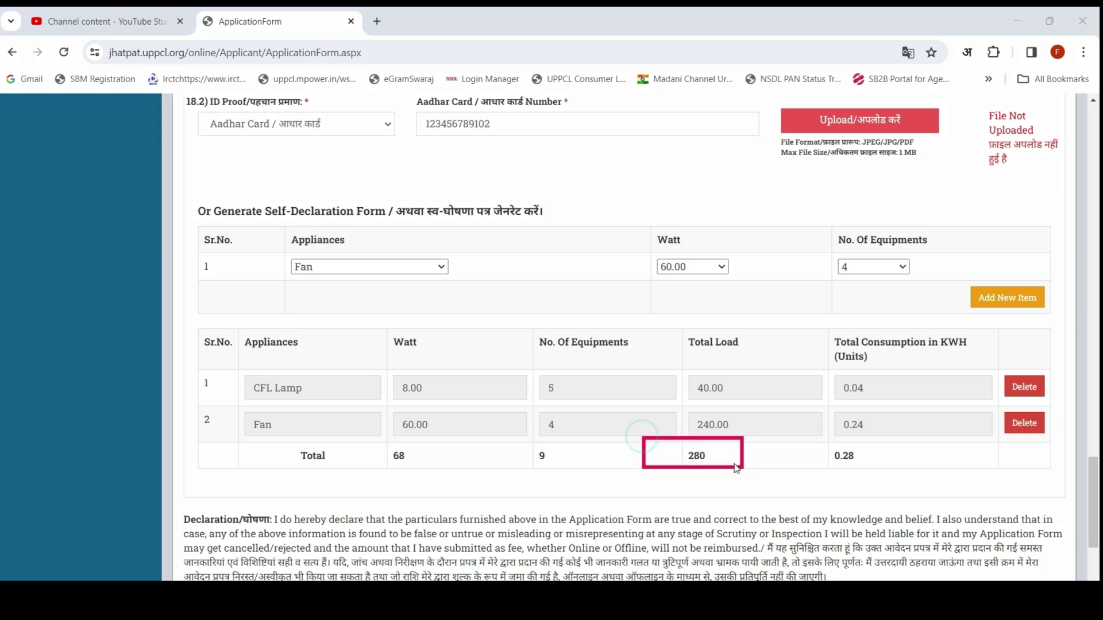
pyautogui.moveTo(667, 357)
pyautogui.mouseDown()
pyautogui.moveTo(778, 495)
pyautogui.moveTo(830, 492)
pyautogui.moveTo(831, 482)
pyautogui.mouseUp()
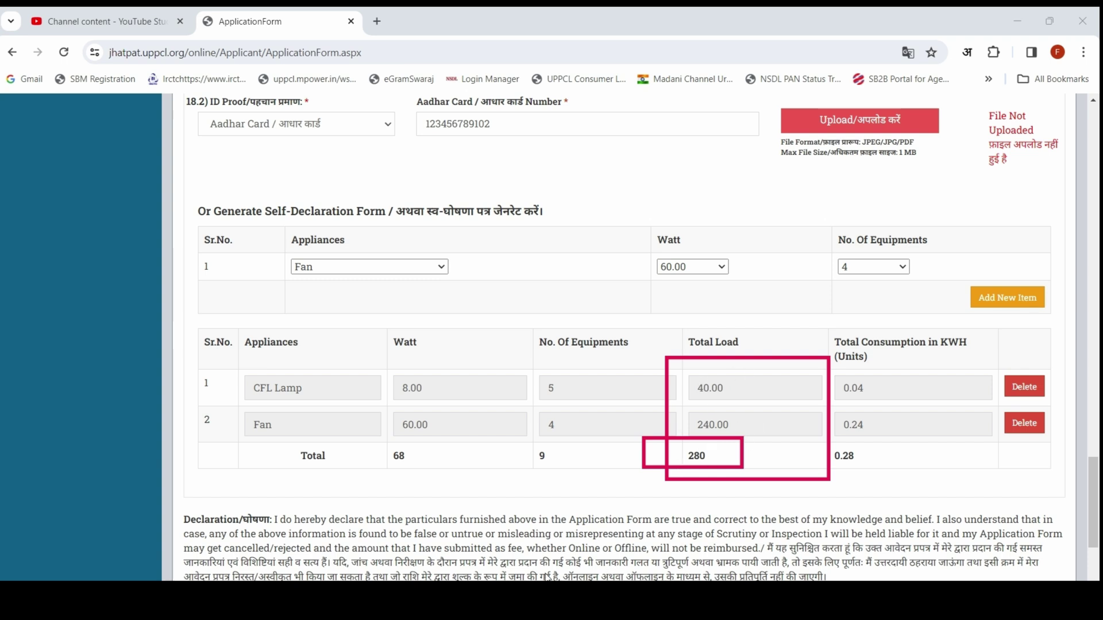
pyautogui.press('Escape')
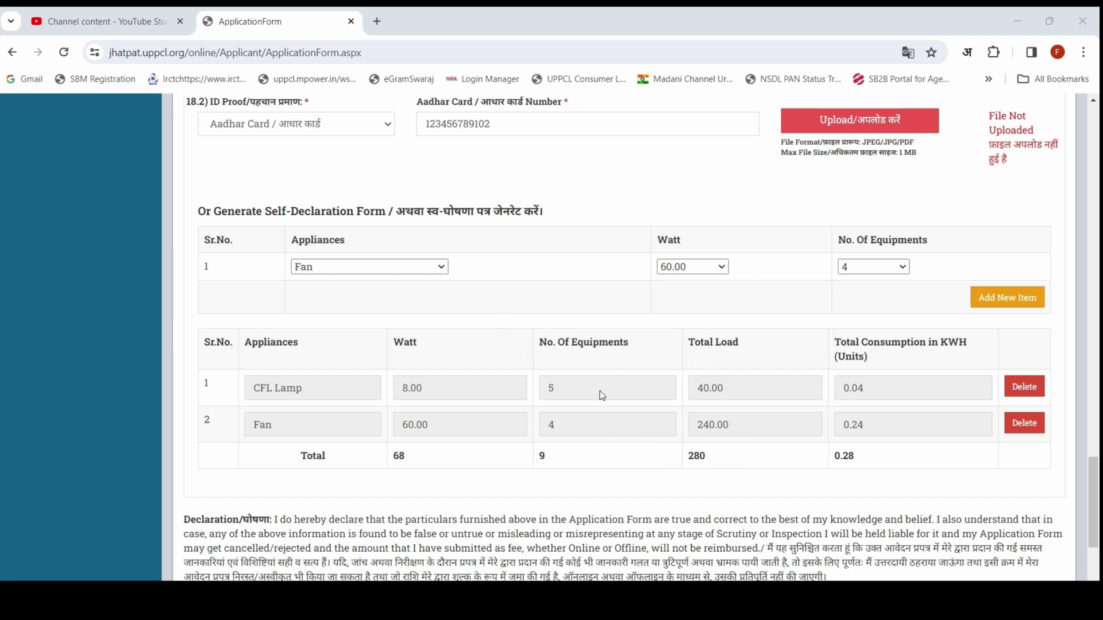
pyautogui.click(414, 268)
# Step: Add 1 Pump Motor at 373.00 W to the appliance list, raising total load to 653 W
pyautogui.click(434, 271)
pyautogui.click(390, 268)
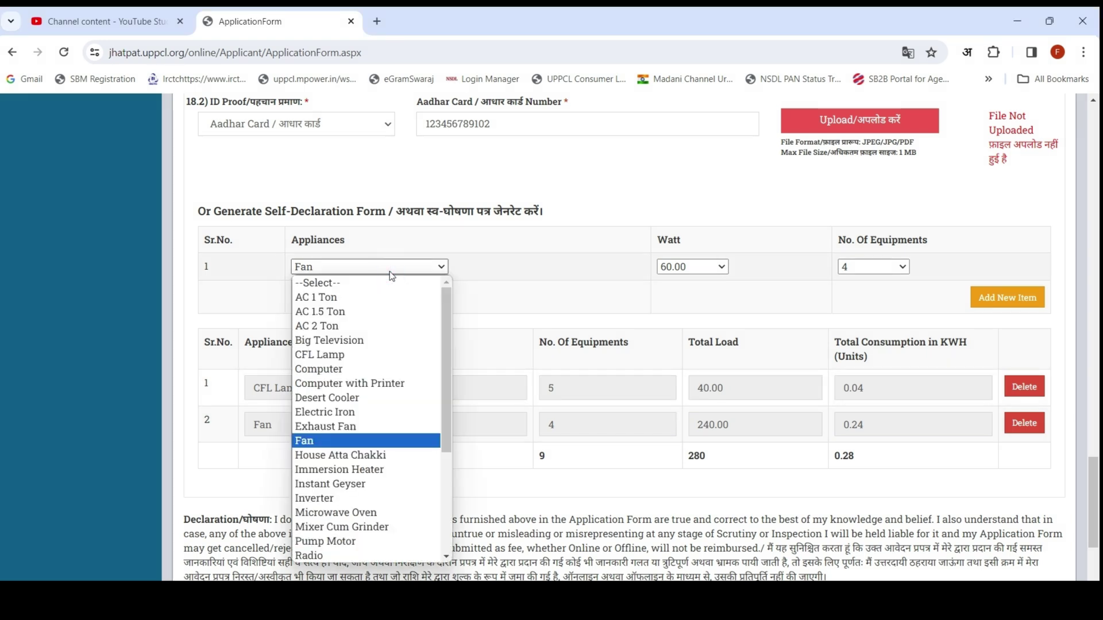
pyautogui.scroll(-3, 390, 517)
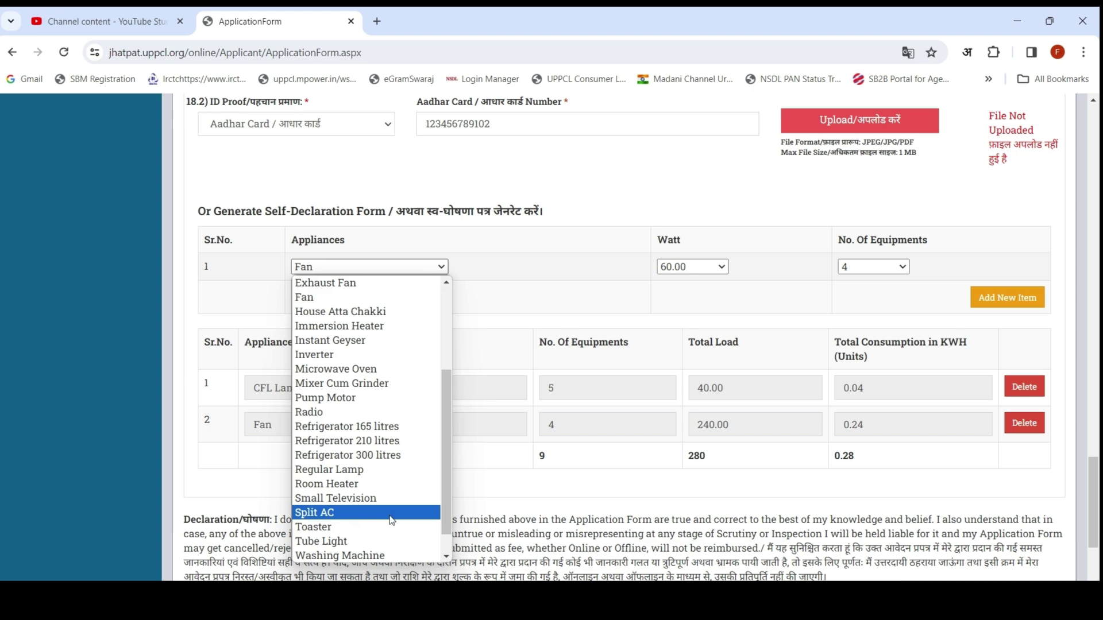
pyautogui.click(360, 399)
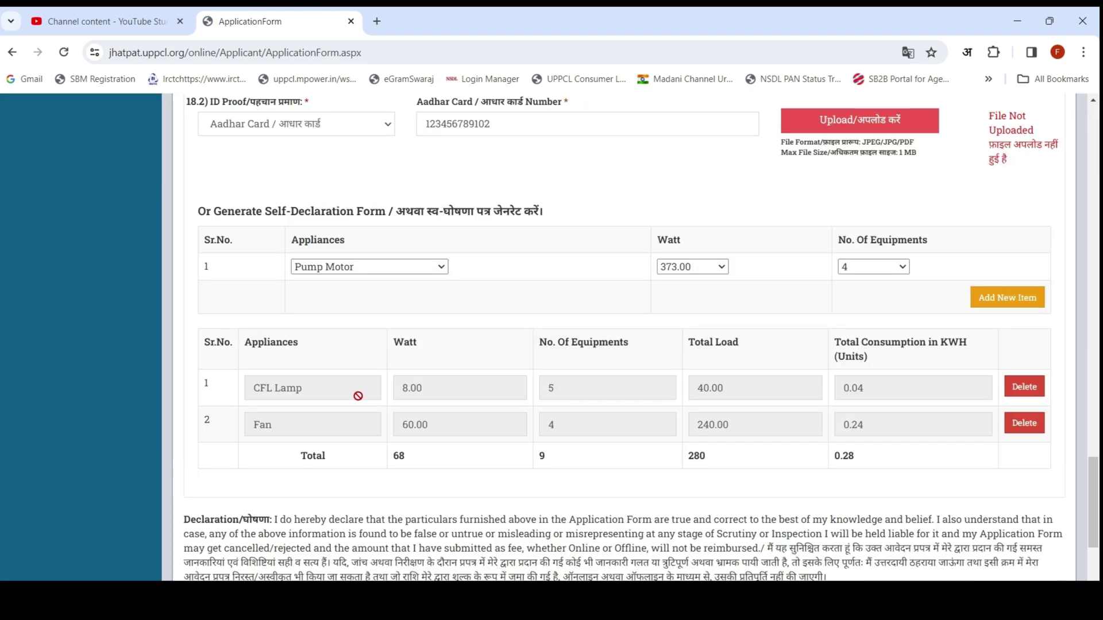
pyautogui.click(696, 266)
pyautogui.click(696, 269)
pyautogui.click(696, 268)
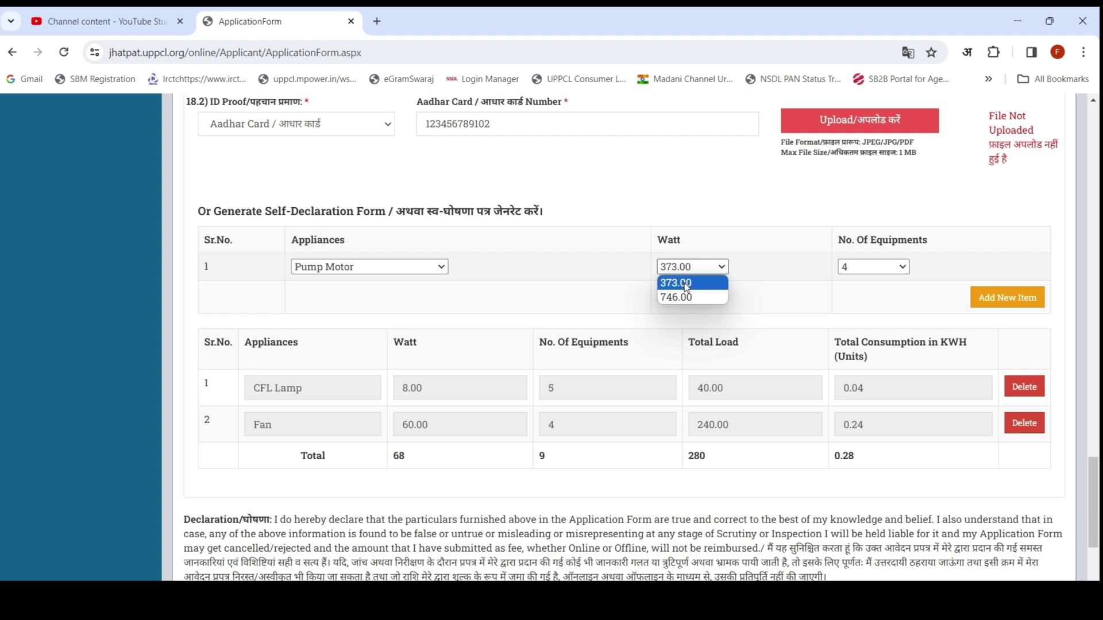
pyautogui.click(844, 261)
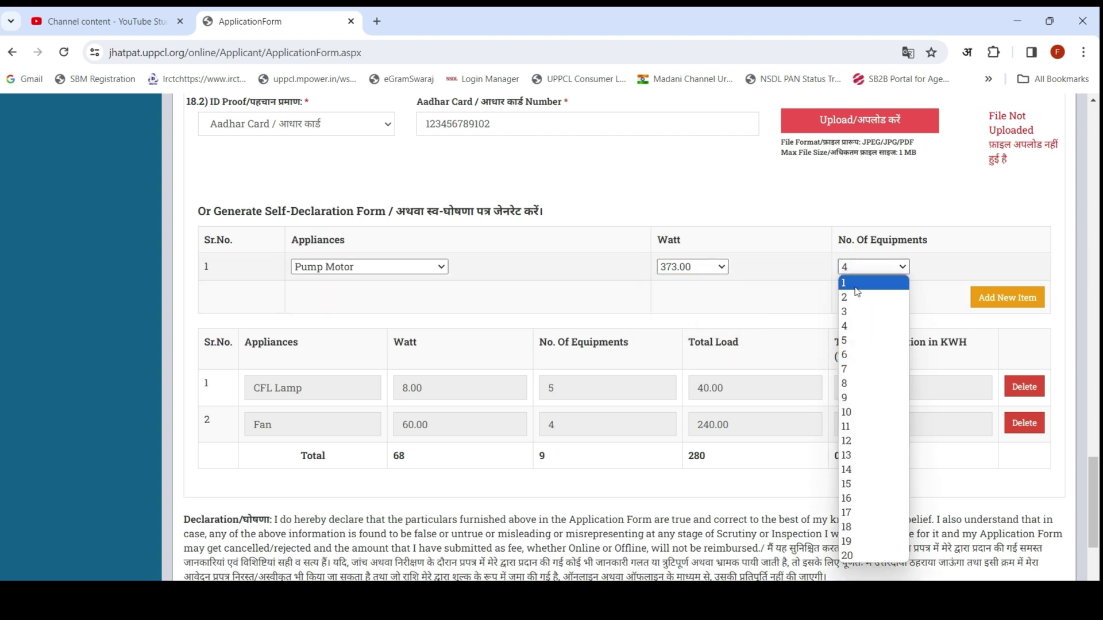
pyautogui.click(855, 287)
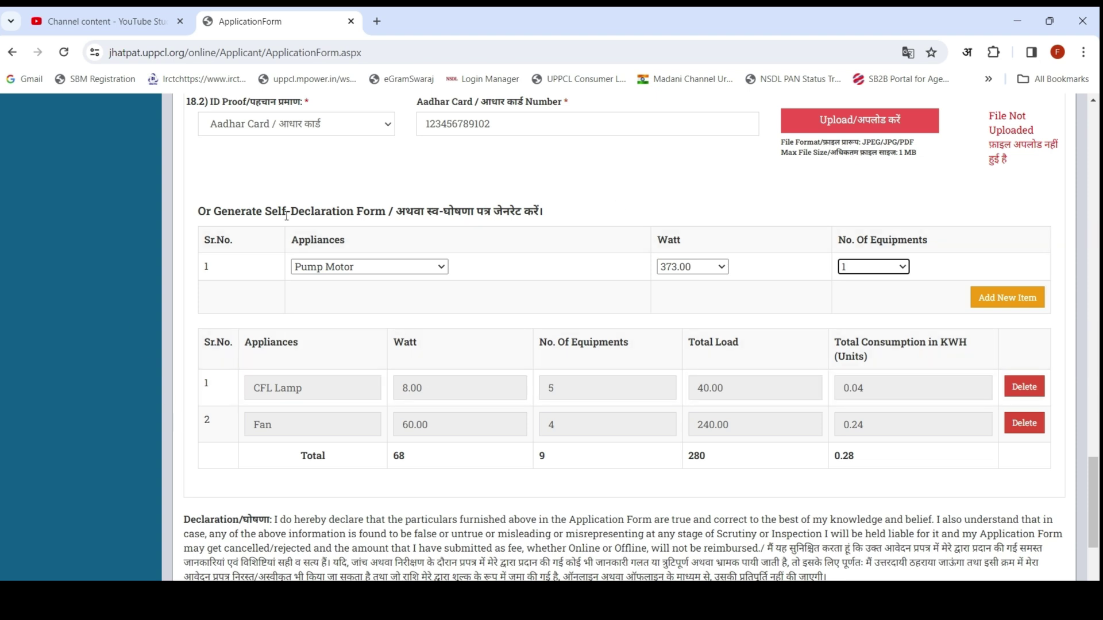
pyautogui.click(1002, 297)
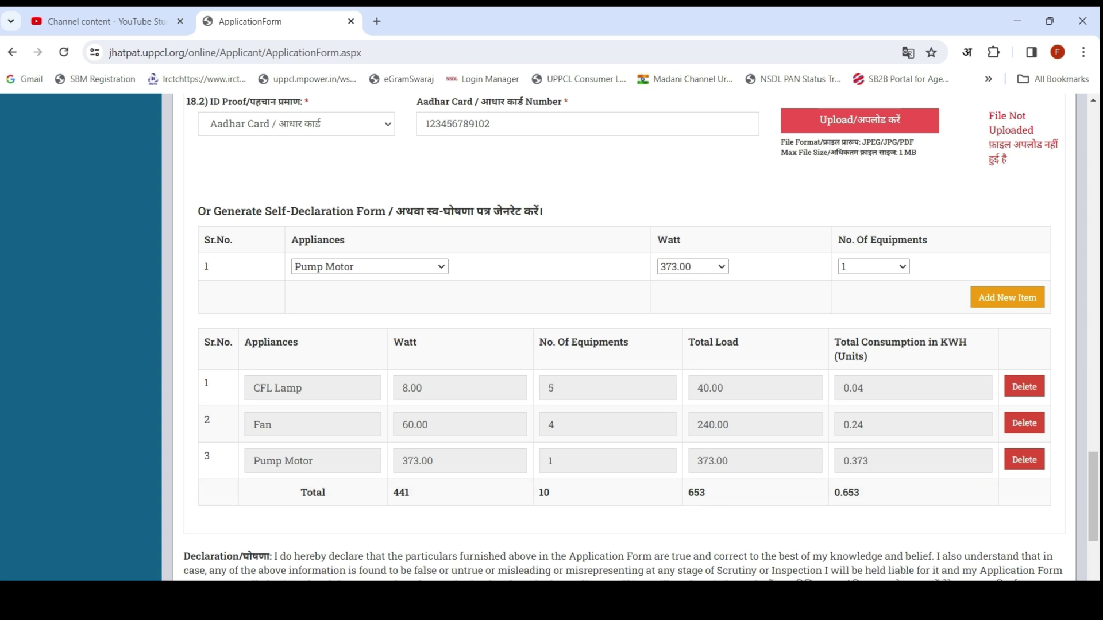
pyautogui.moveTo(667, 362)
pyautogui.mouseDown()
pyautogui.moveTo(772, 510)
pyautogui.moveTo(824, 512)
pyautogui.mouseUp()
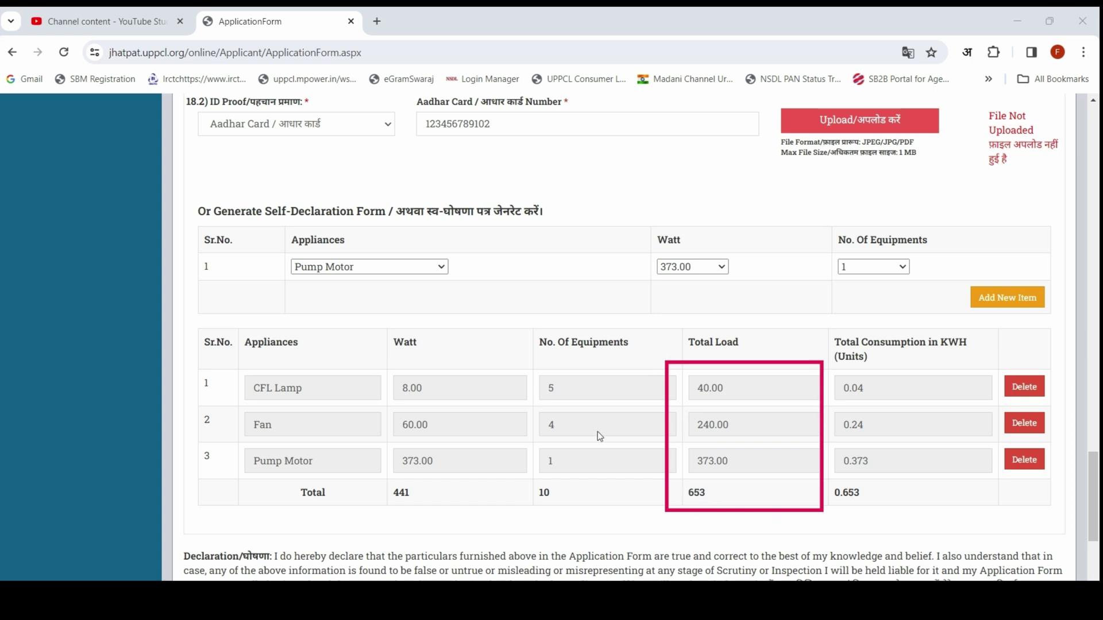
# Step: Tick the I Agree checkbox in the form's closing declaration
pyautogui.scroll(-4, 571, 422)
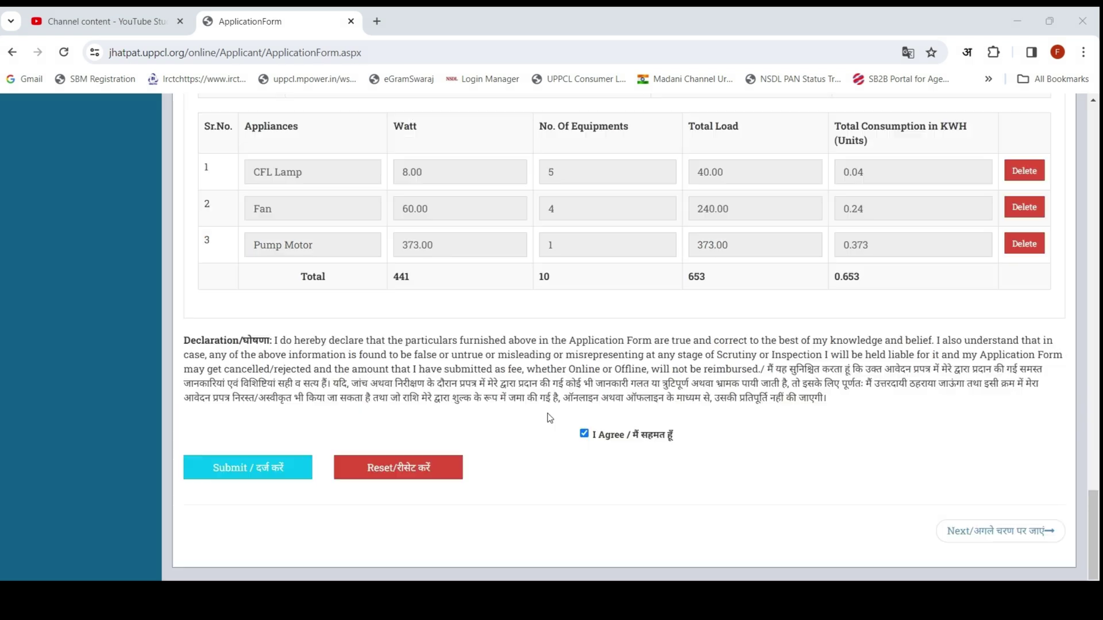
pyautogui.click(583, 434)
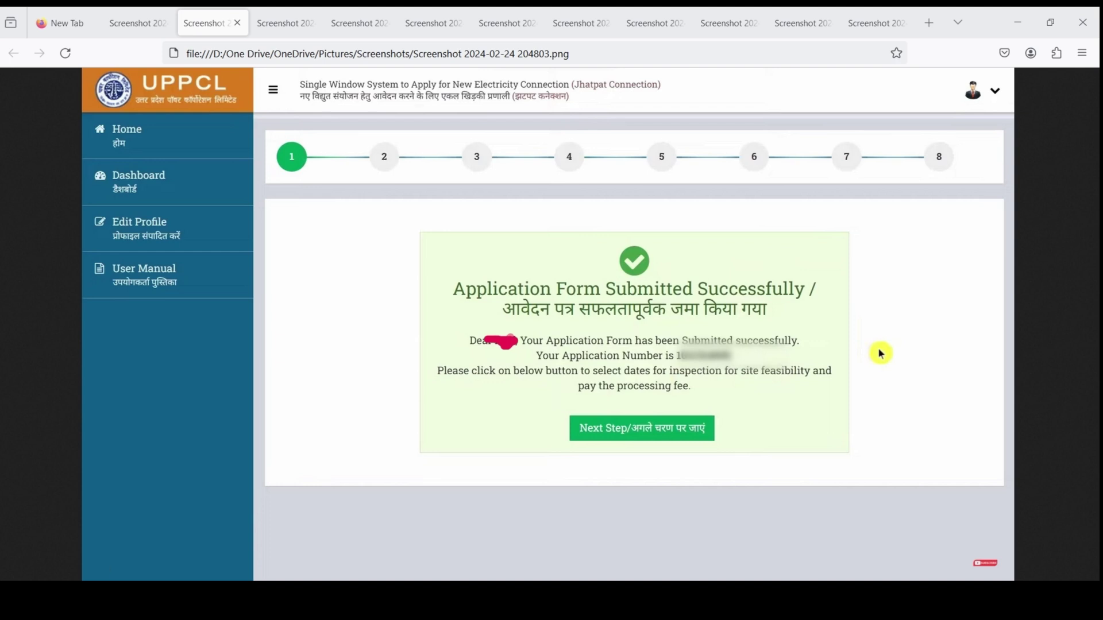
# Step: Go from the Step-2 payment screenshot to the ₹59.00 BillDesk card page
pyautogui.hotkey('ctrl', 'Tab')
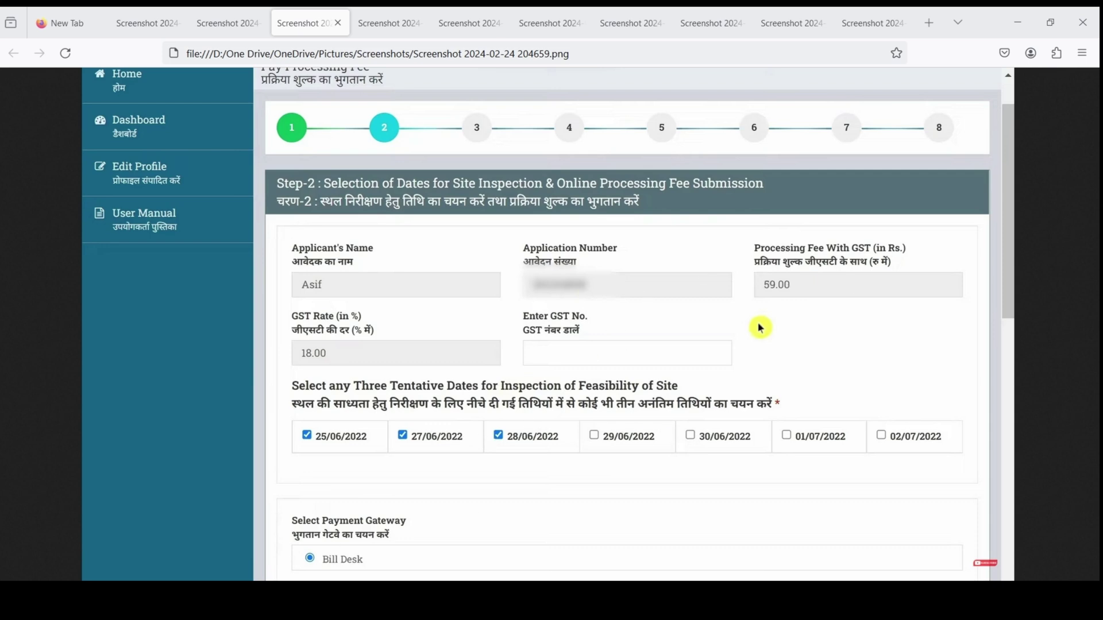
pyautogui.hotkey('ctrl', 'Tab')
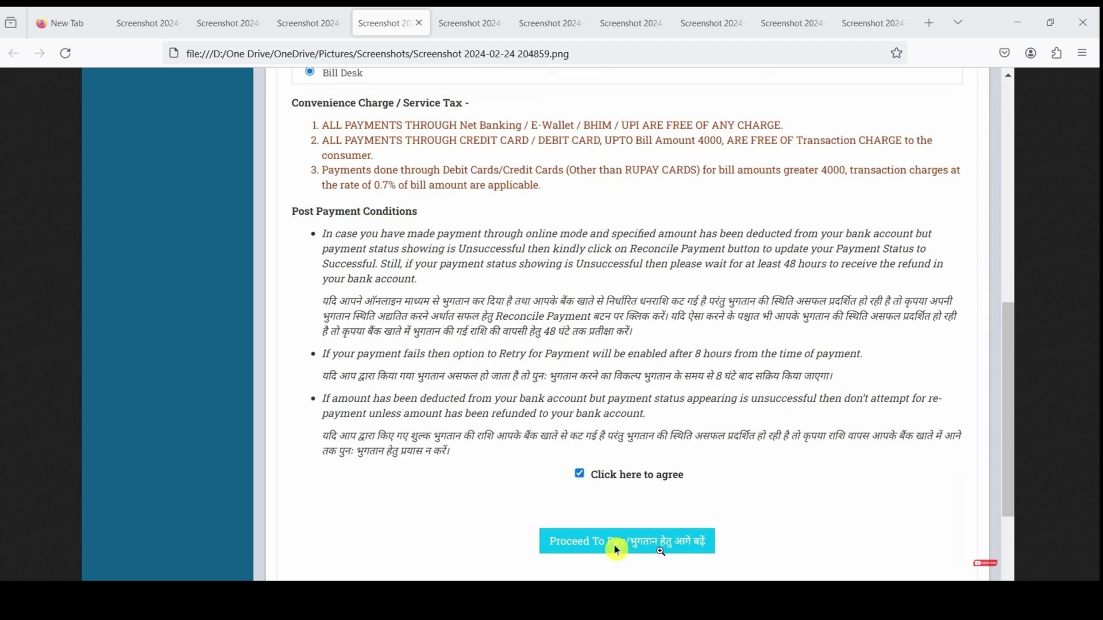
pyautogui.hotkey('ctrl', 'Tab')
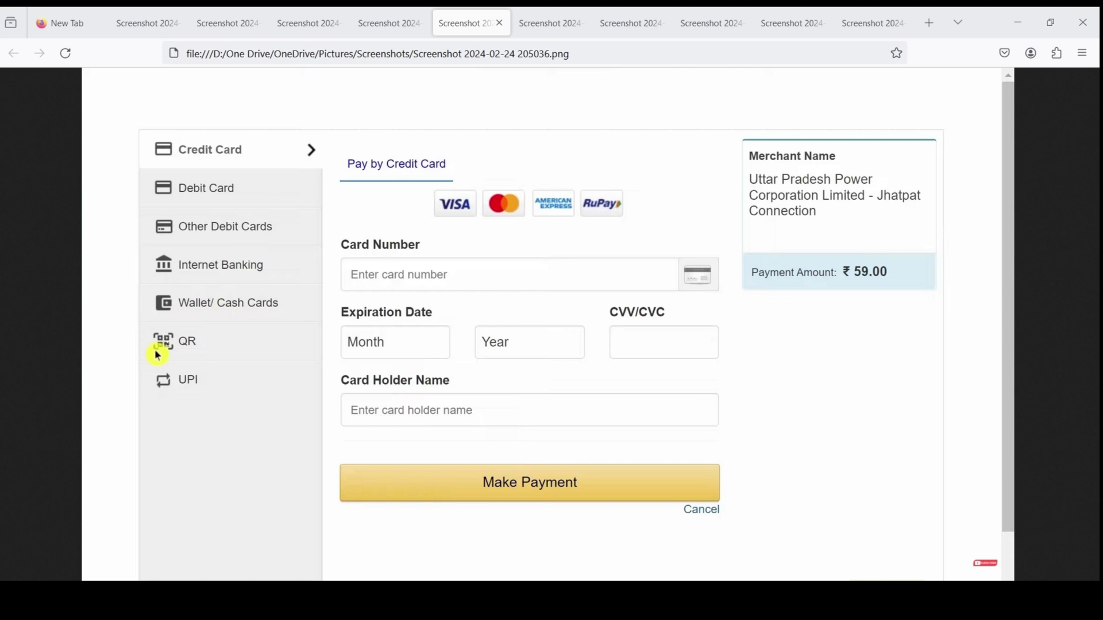
# Step: Go through the Scan QR, convenience fees and UPI screenshots to the Payment Status screenshot
pyautogui.hotkey('ctrl', 'Tab')
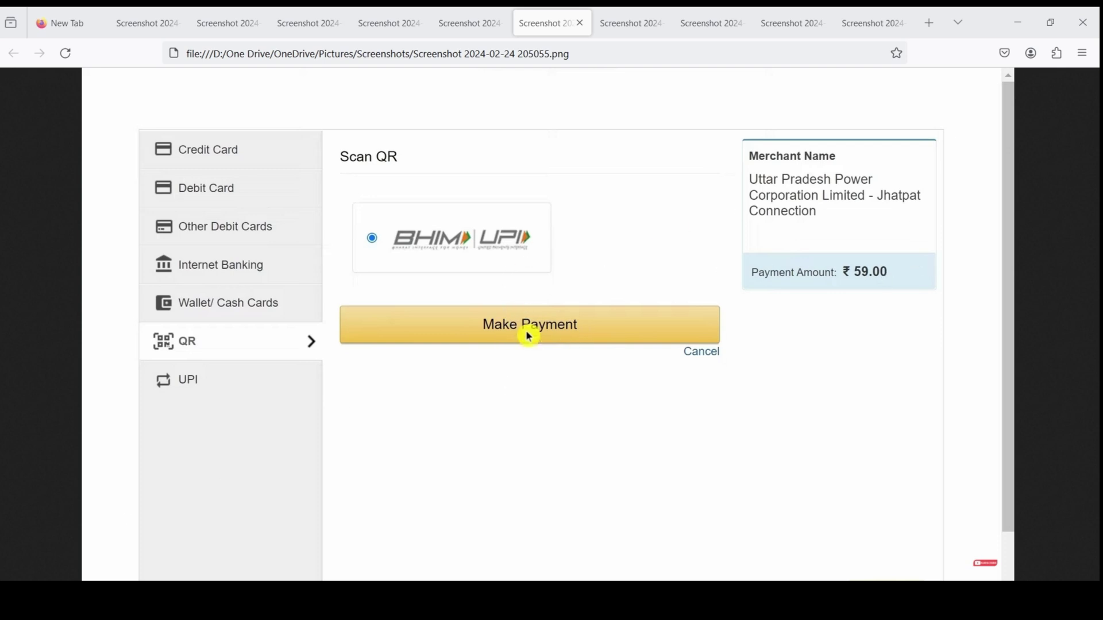
pyautogui.hotkey('ctrl', 'Tab')
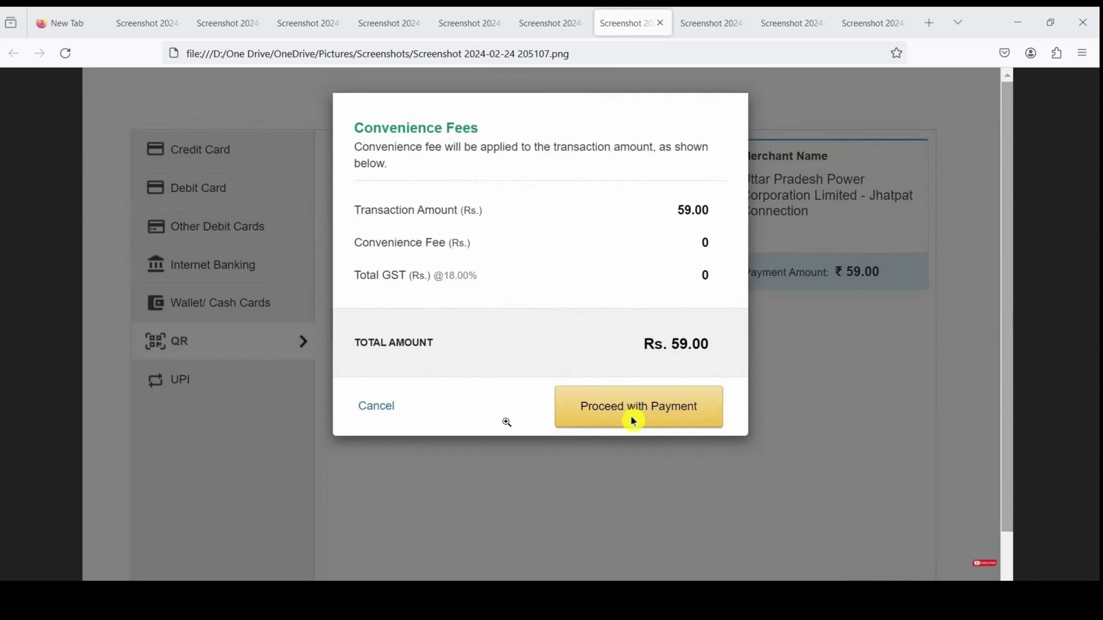
pyautogui.hotkey('ctrl', 'Tab')
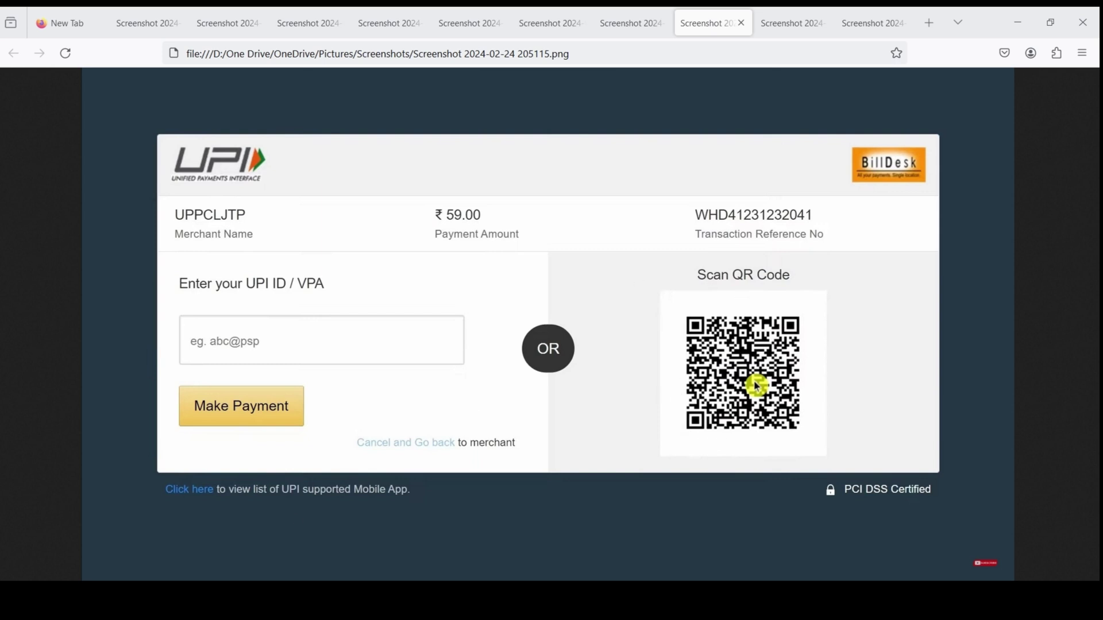
pyautogui.hotkey('ctrl', 'Tab')
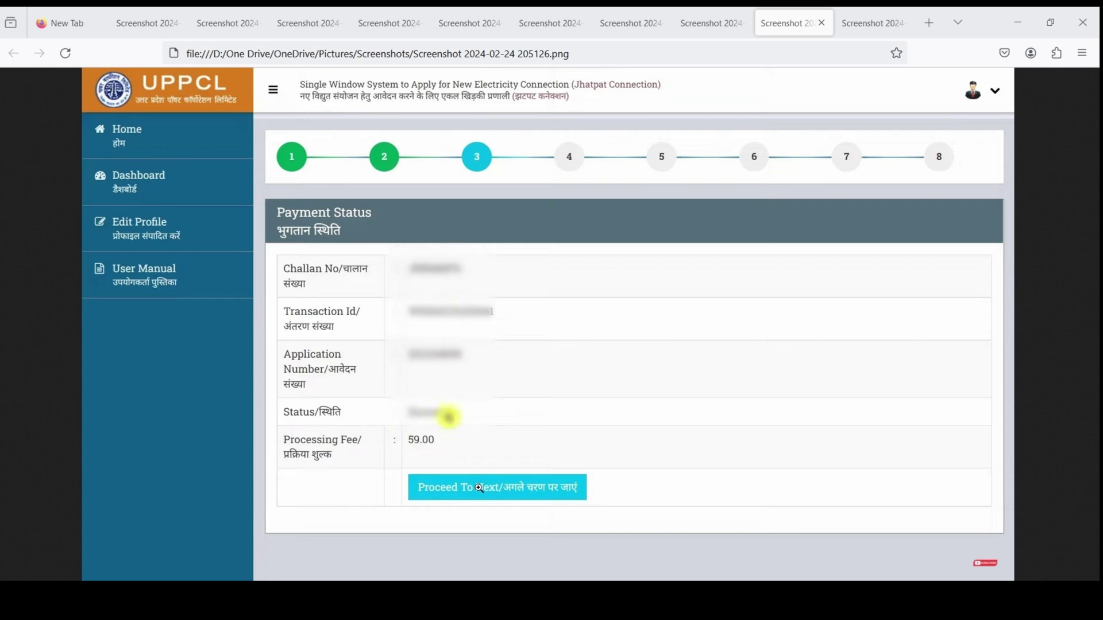
# Step: Switch to the Step-3 Connection Feasibility Status screenshot tab
pyautogui.click(867, 23)
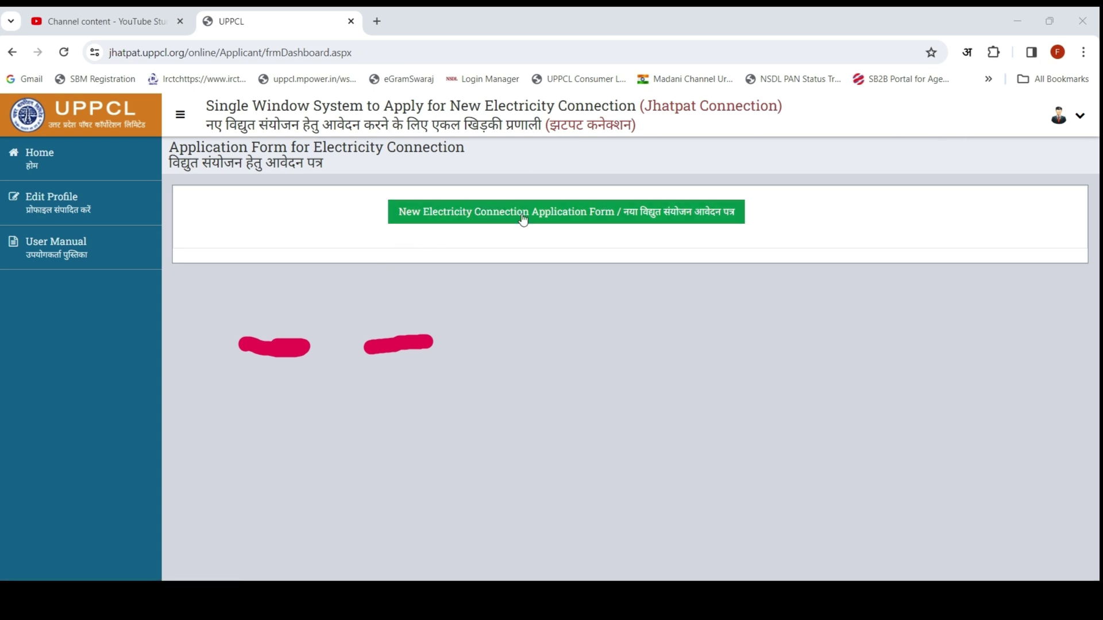
# Step: Open the applicant dashboard and process the domestic new-connection application at Step 3
pyautogui.click(601, 214)
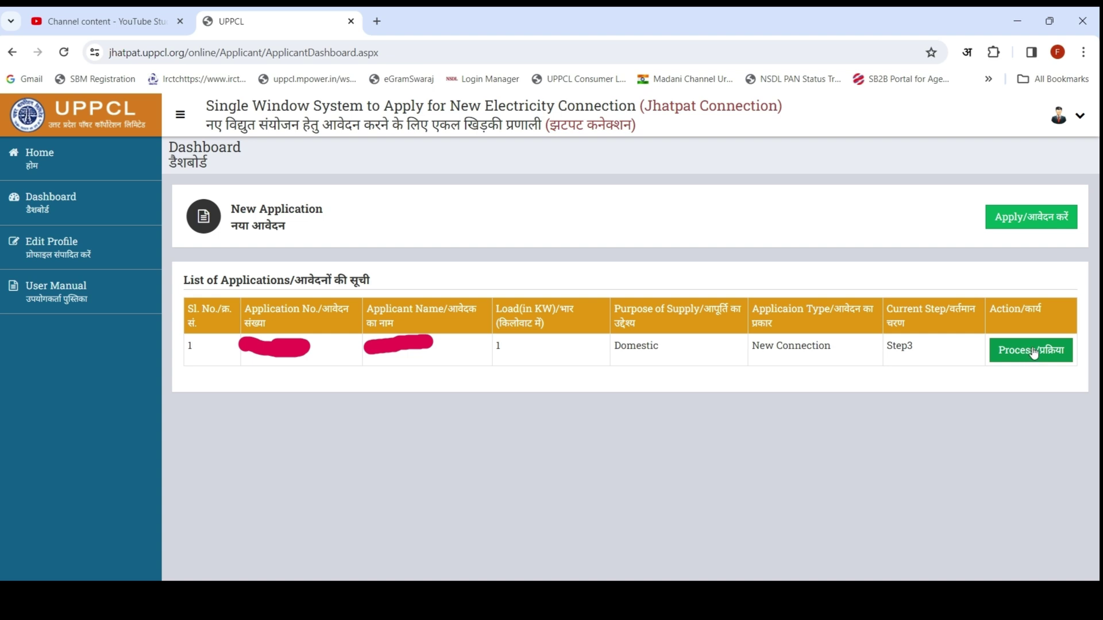
pyautogui.click(1032, 353)
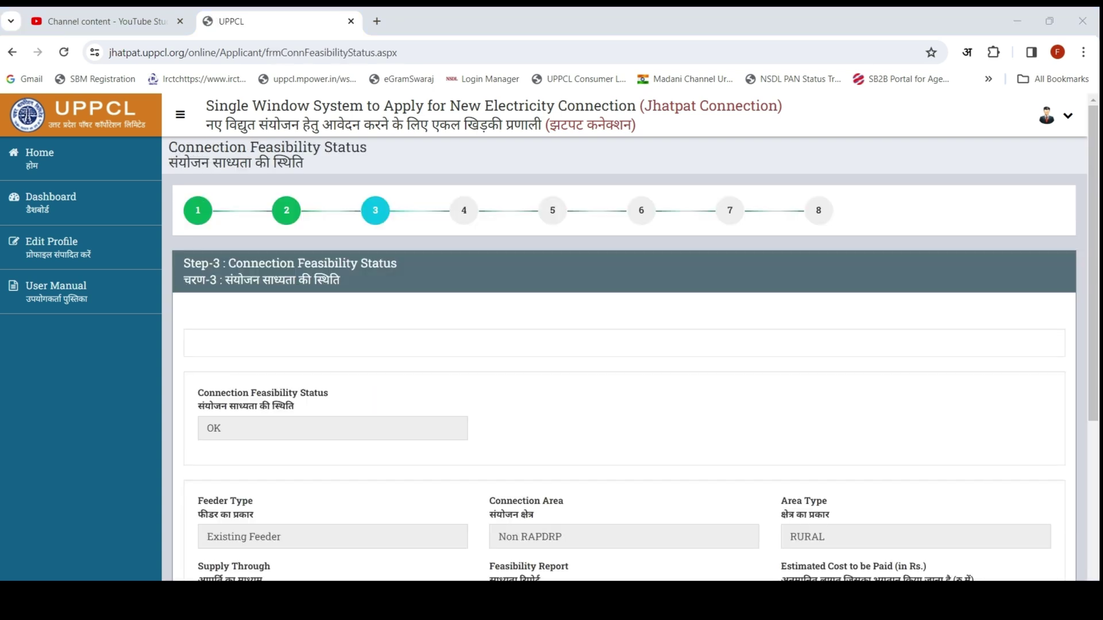
# Step: Confirm the feasibility status reads OK and view the Feasibility Report image
pyautogui.moveTo(178, 364)
pyautogui.mouseDown()
pyautogui.moveTo(317, 443)
pyautogui.moveTo(486, 453)
pyautogui.mouseUp()
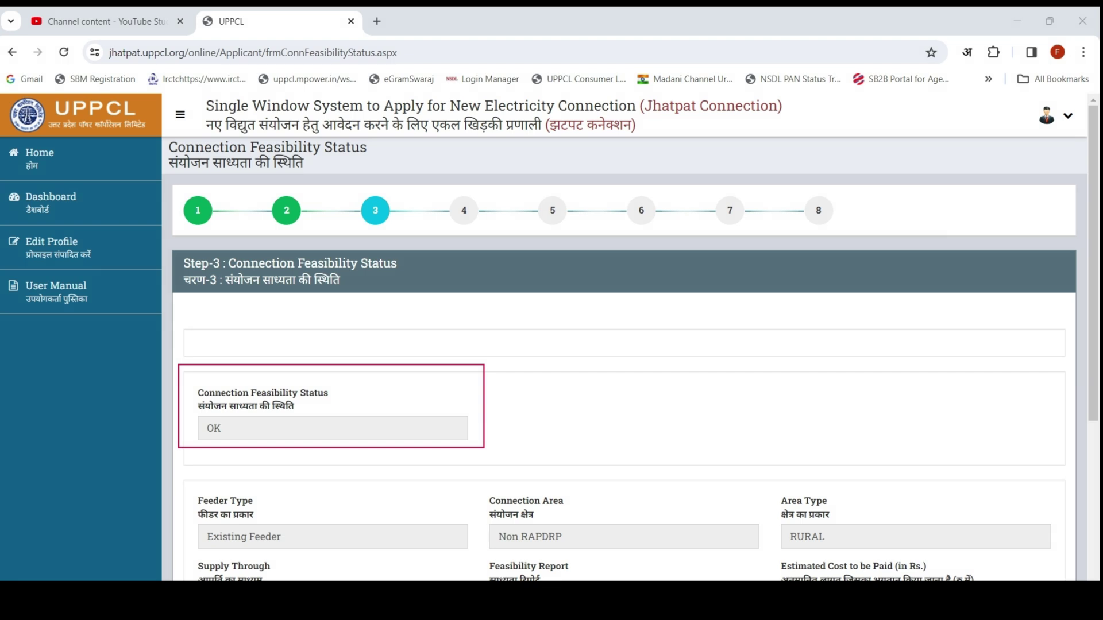
pyautogui.scroll(-4, 625, 344)
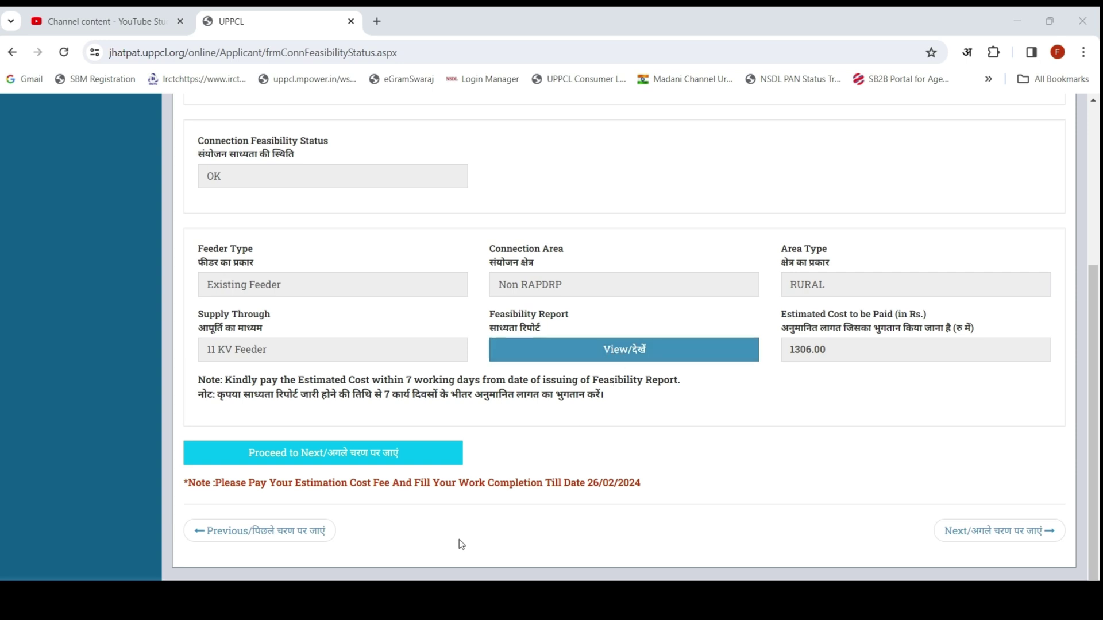
pyautogui.click(619, 354)
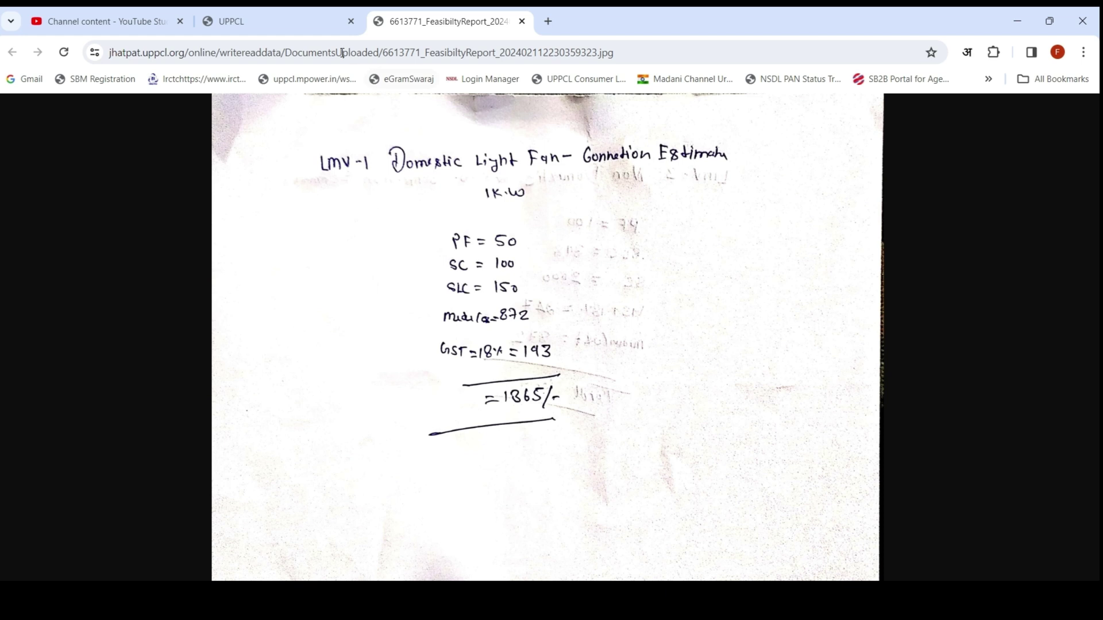
# Step: Return to the feasibility page to view Step-4 costs totalling 1306.00
pyautogui.click(295, 23)
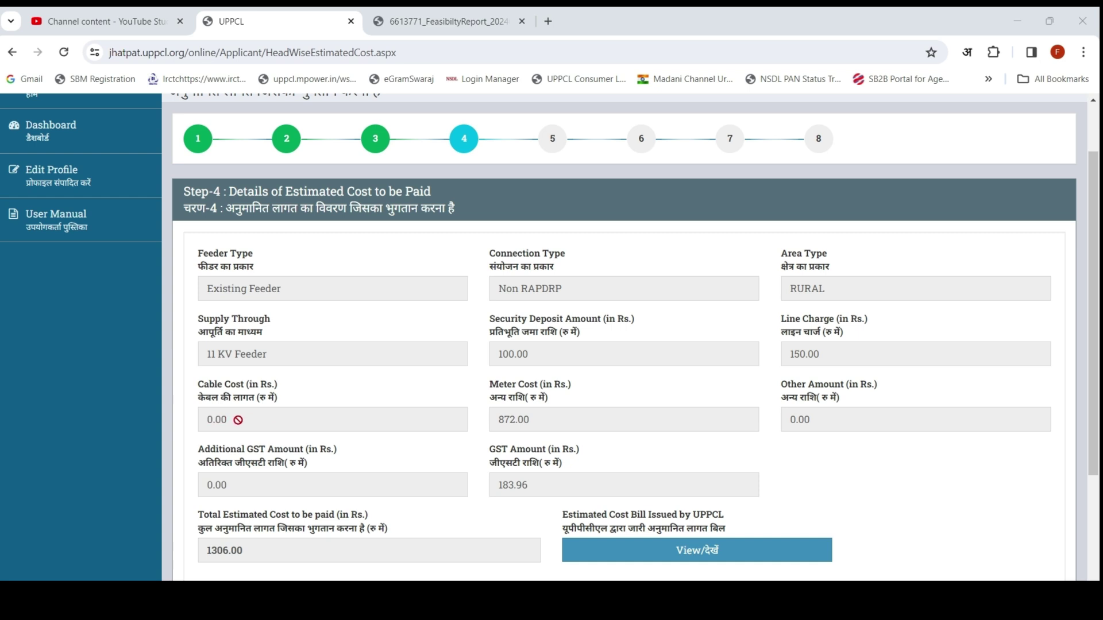
# Step: Proceed from the 1306.00 estimated cost to the Step-5 payment page
pyautogui.scroll(-1, 347, 402)
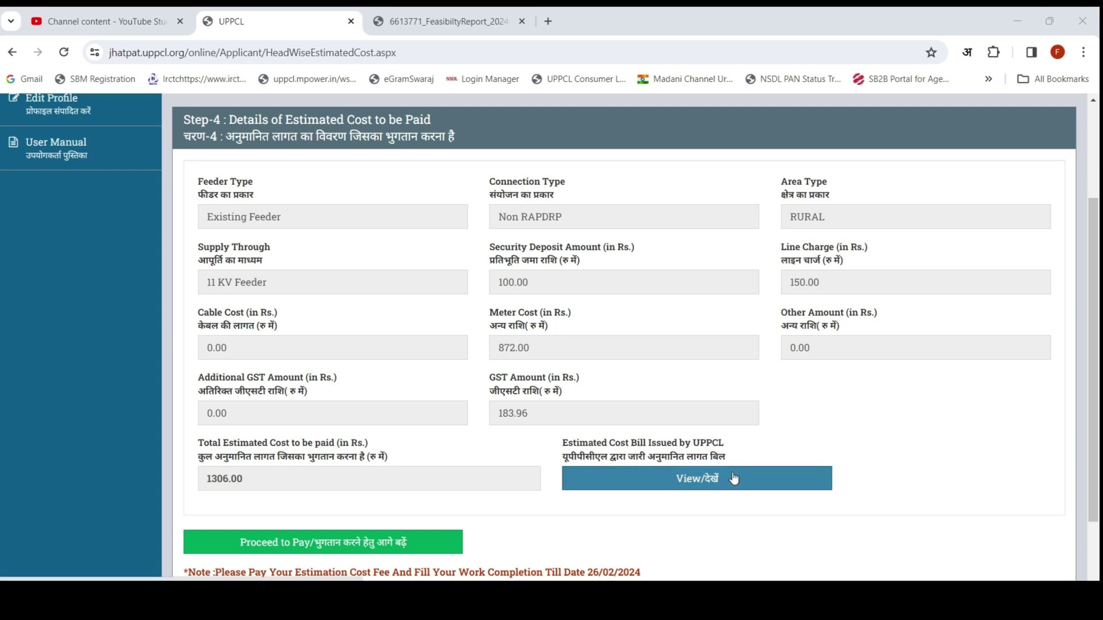
pyautogui.scroll(-2, 734, 478)
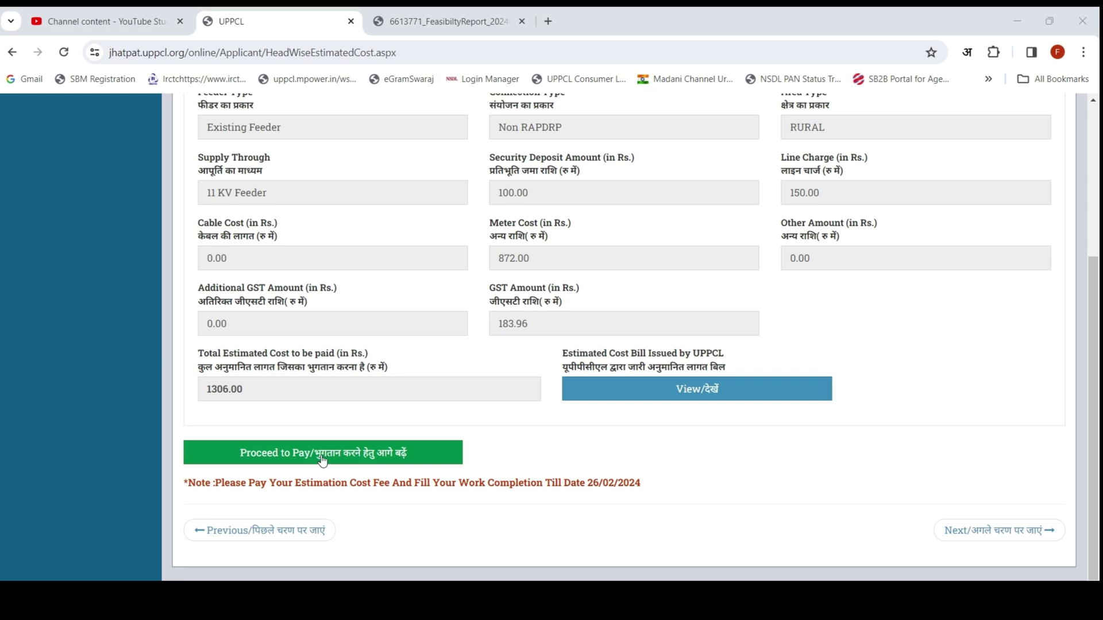
pyautogui.click(322, 458)
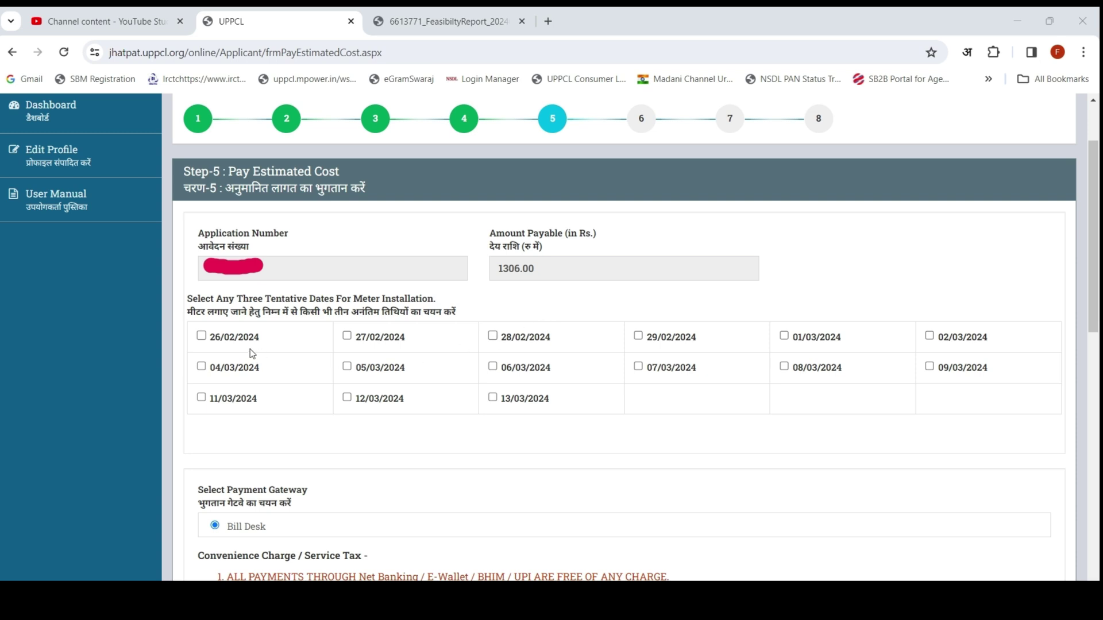
# Step: Choose 26/02, 27/02 and 28/02/2024 installation dates, agree to conditions, and proceed to BillDesk
pyautogui.click(201, 337)
pyautogui.click(347, 337)
pyautogui.click(492, 337)
pyautogui.scroll(-1, 388, 449)
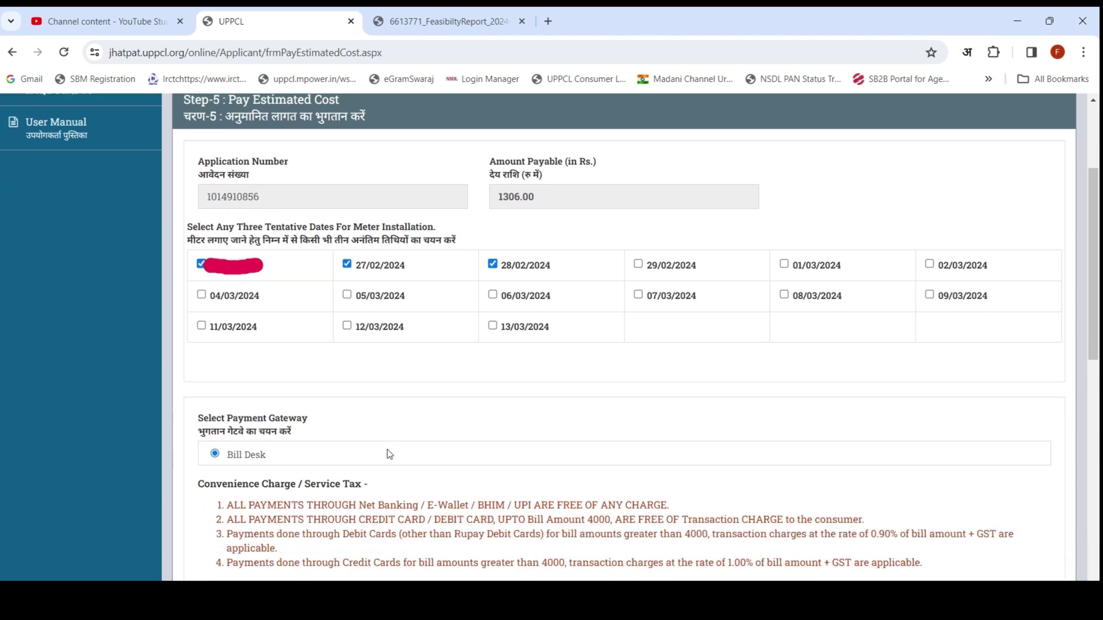
pyautogui.scroll(1, 388, 450)
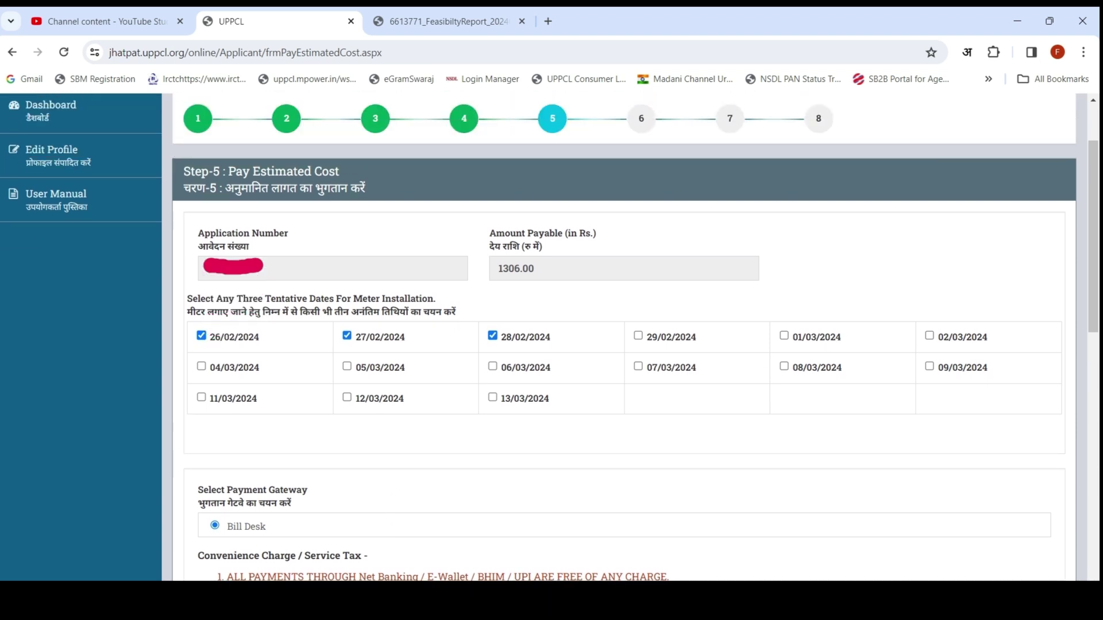
pyautogui.scroll(-7, 587, 404)
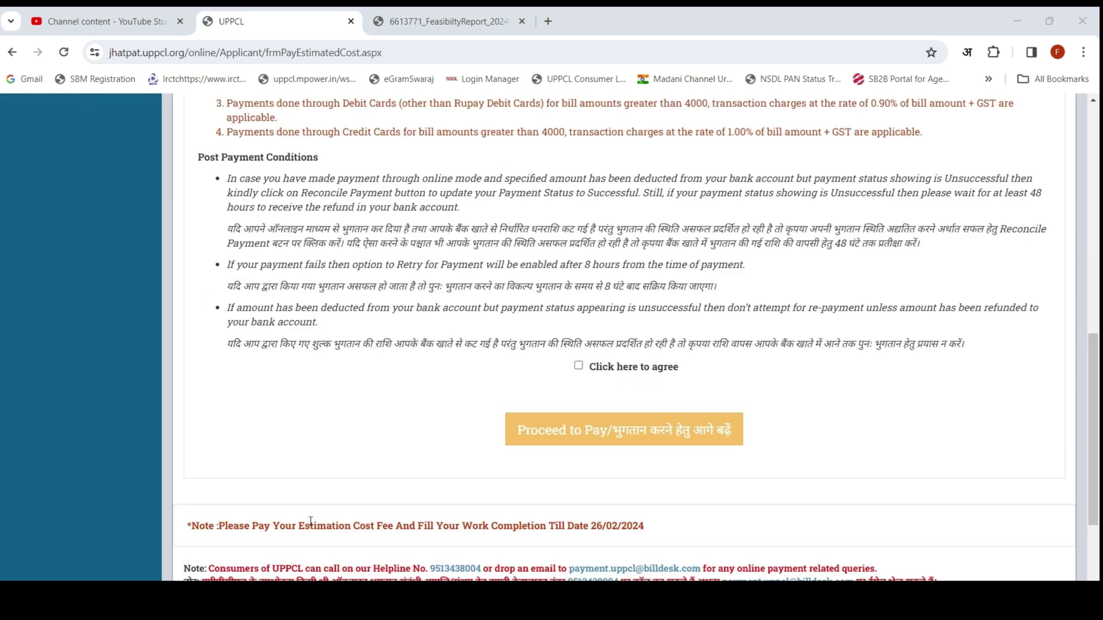
pyautogui.click(578, 366)
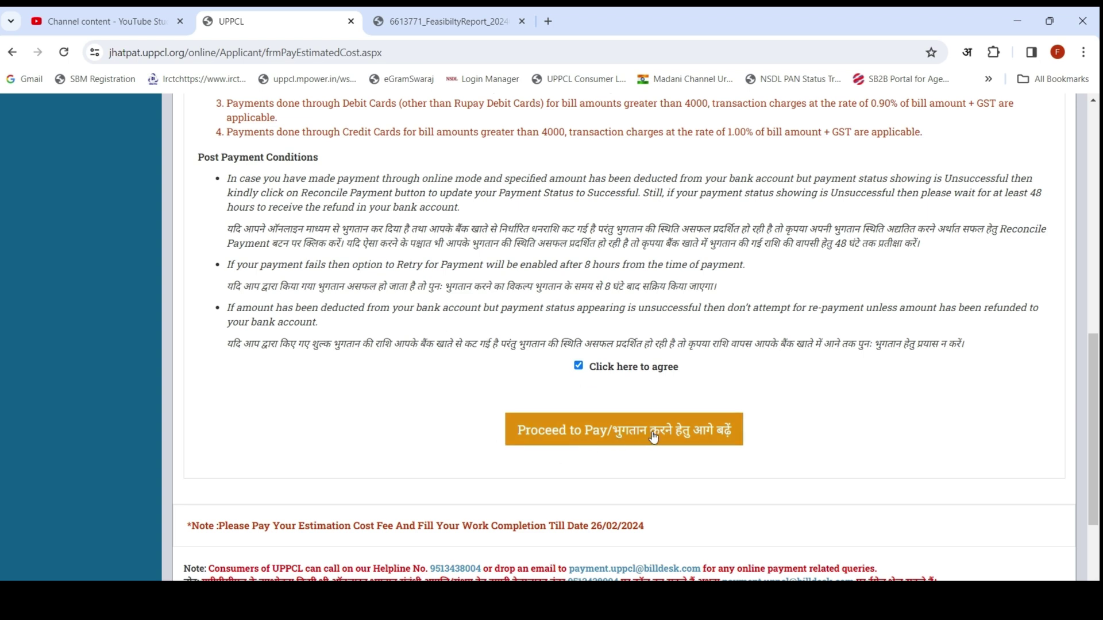
pyautogui.click(619, 436)
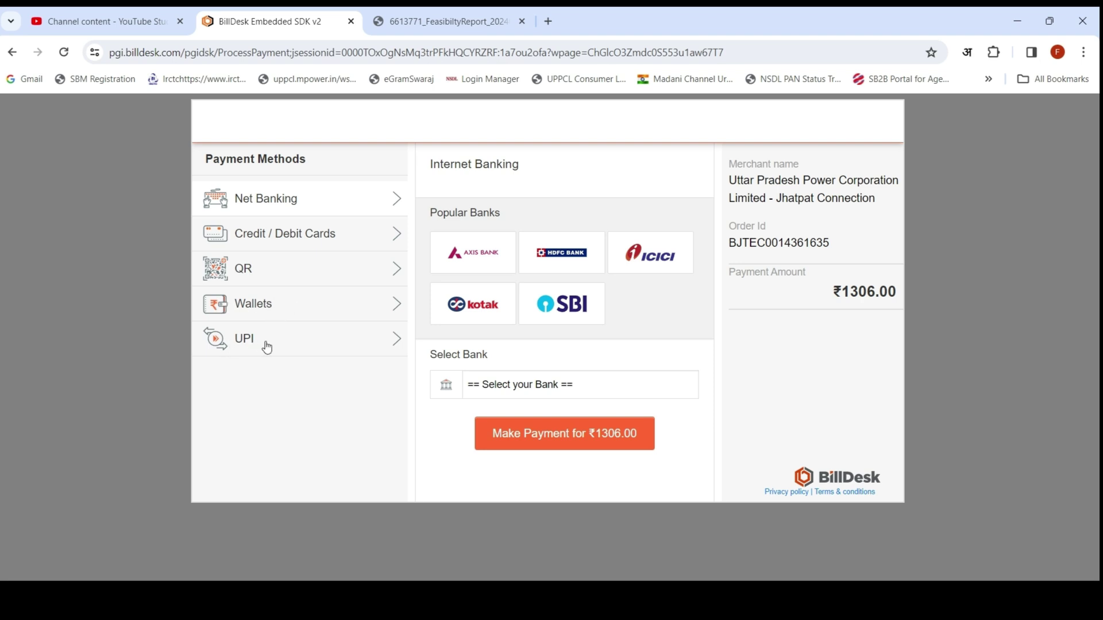
# Step: Pay ₹1306.00 on BillDesk using a BHIM UPI QR code
pyautogui.click(222, 276)
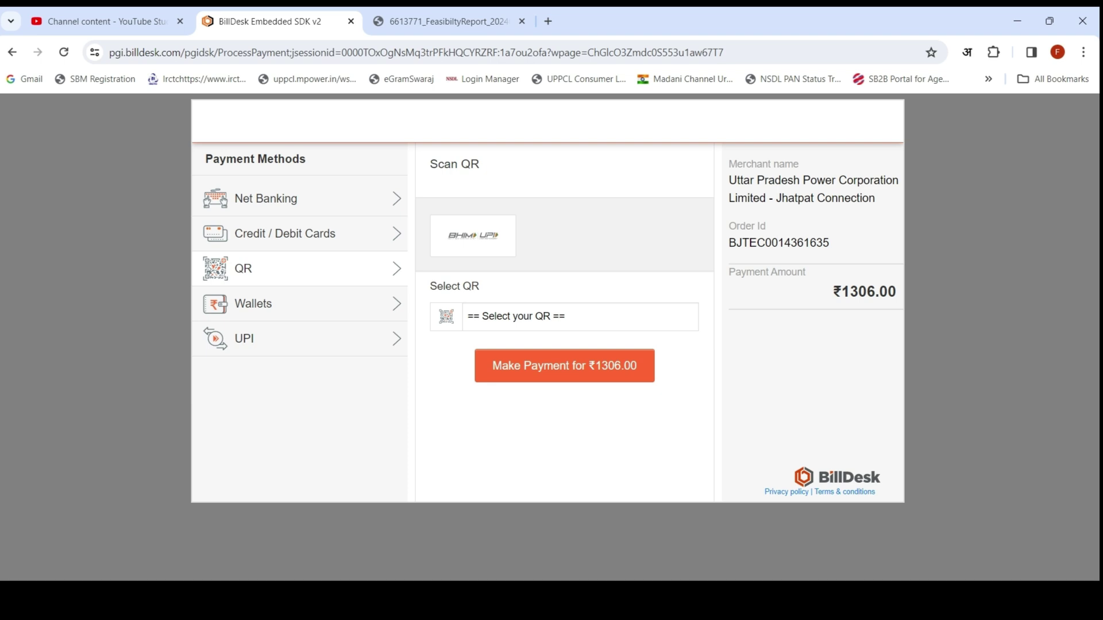
pyautogui.click(473, 235)
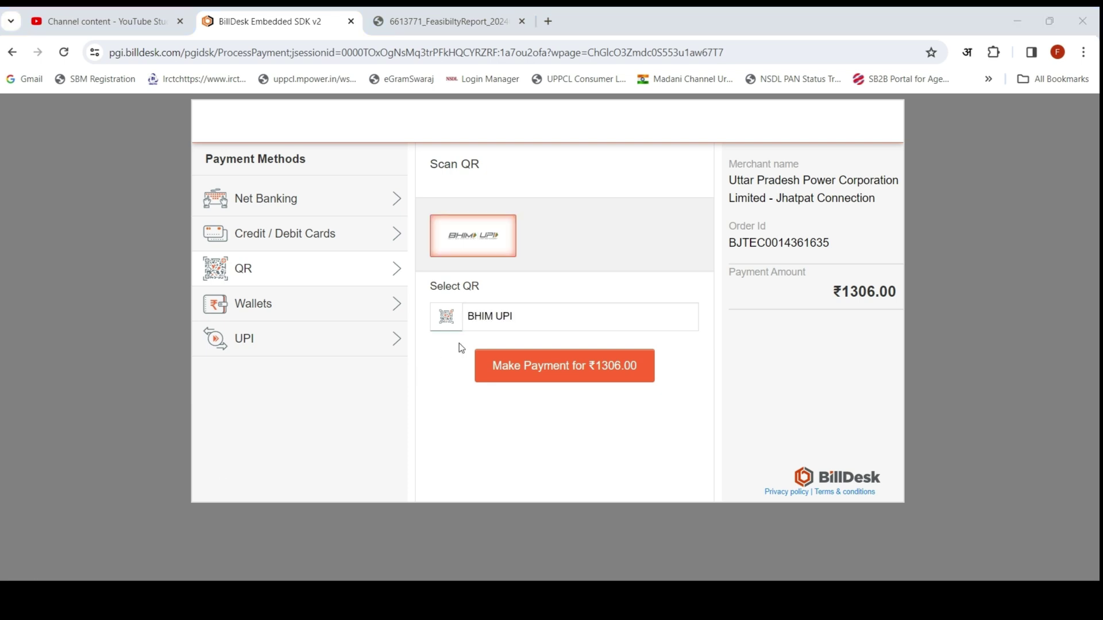
pyautogui.click(485, 317)
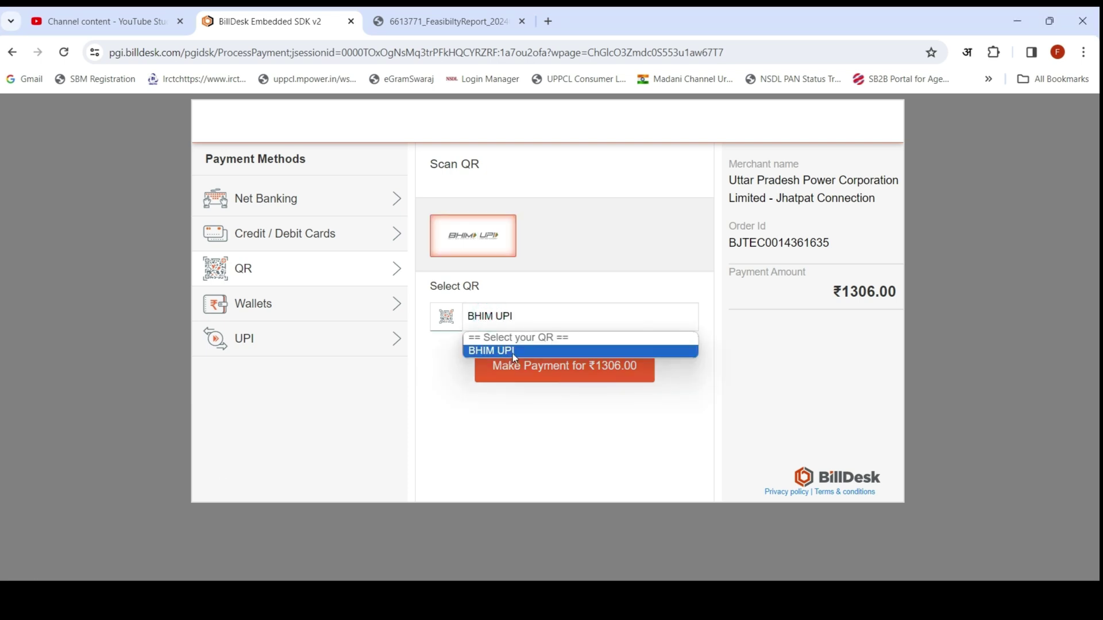
pyautogui.click(513, 354)
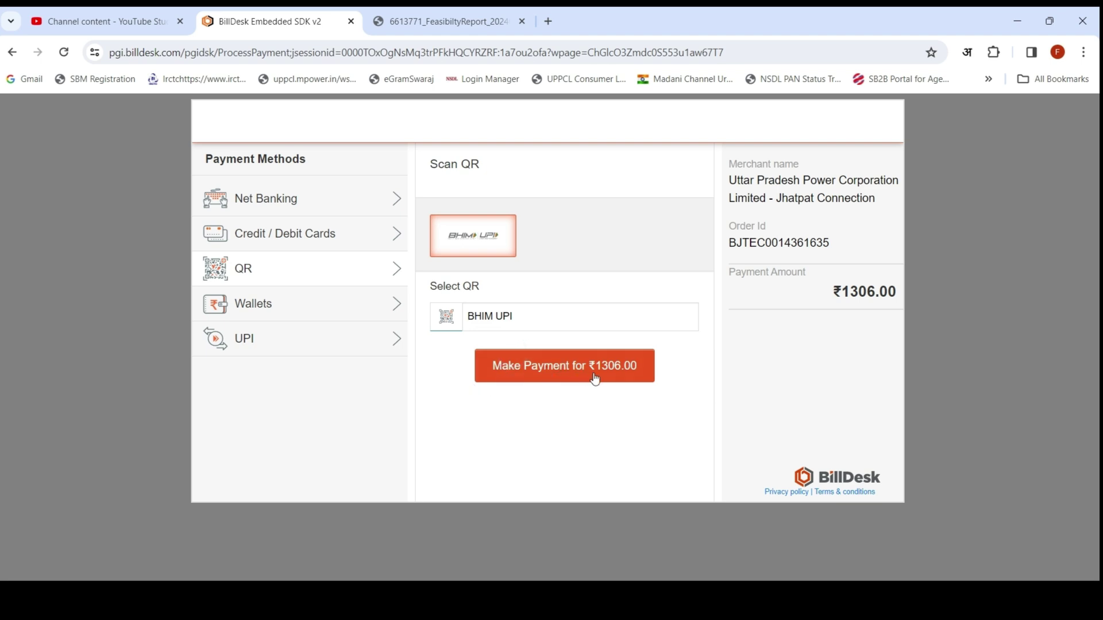
pyautogui.click(560, 374)
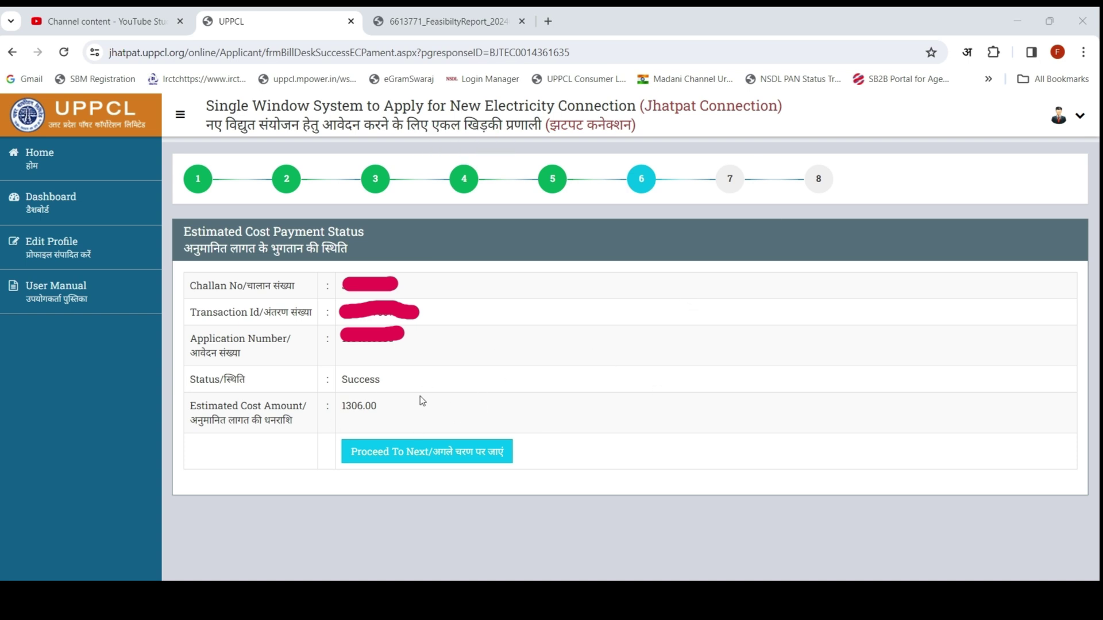
# Step: Continue past the payment status to view the payment details and installation dates
pyautogui.click(397, 458)
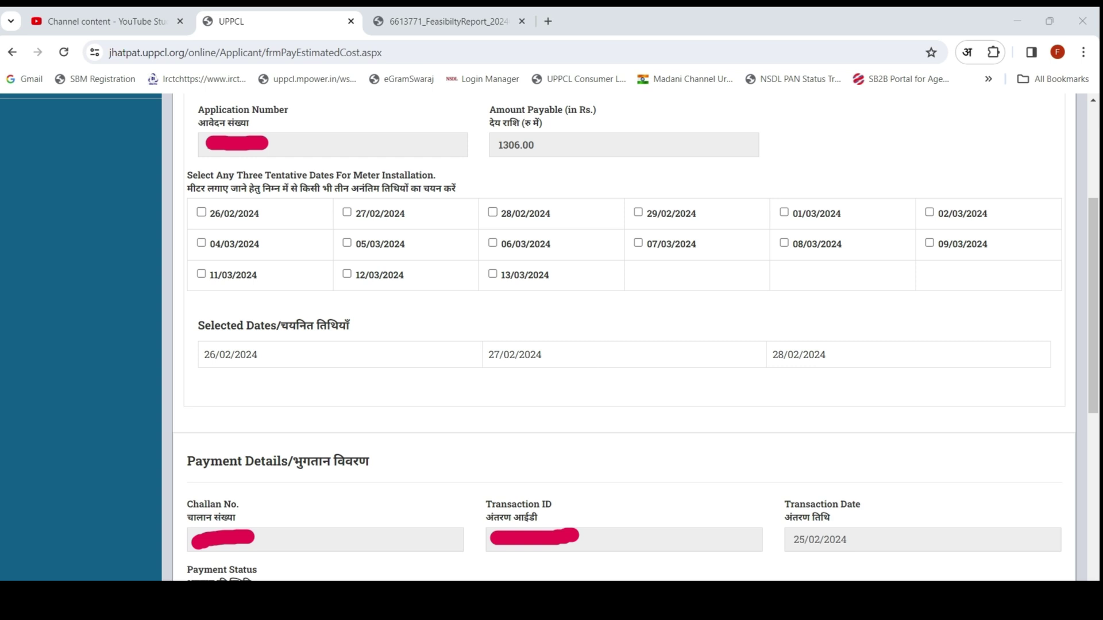
pyautogui.scroll(-5, 406, 295)
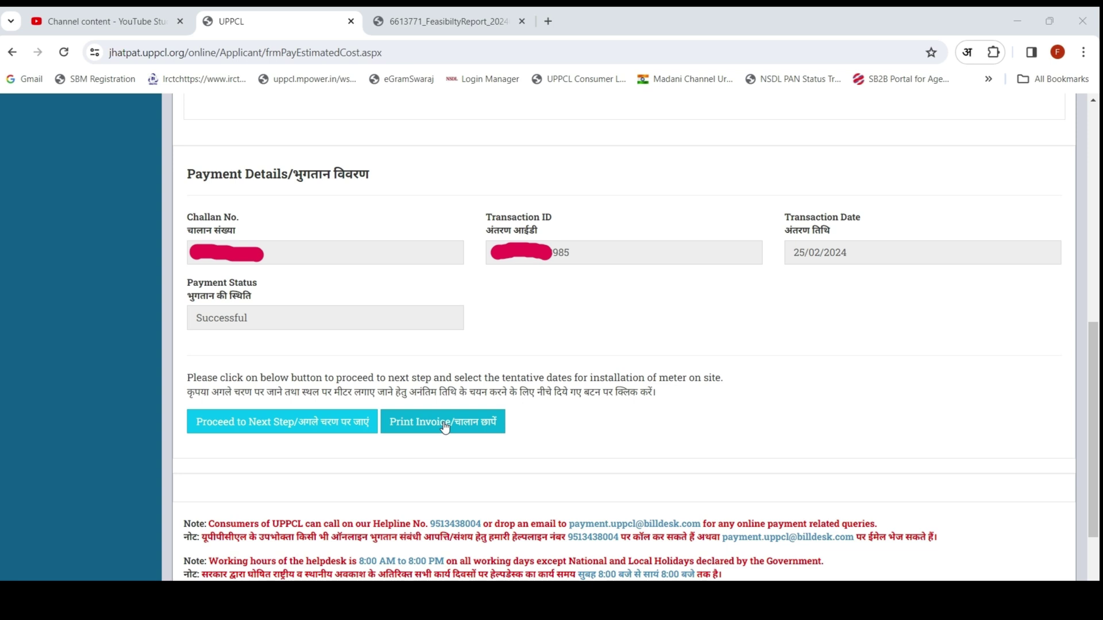
# Step: Save the estimated cost tax invoice using the Save as PDF destination
pyautogui.click(445, 427)
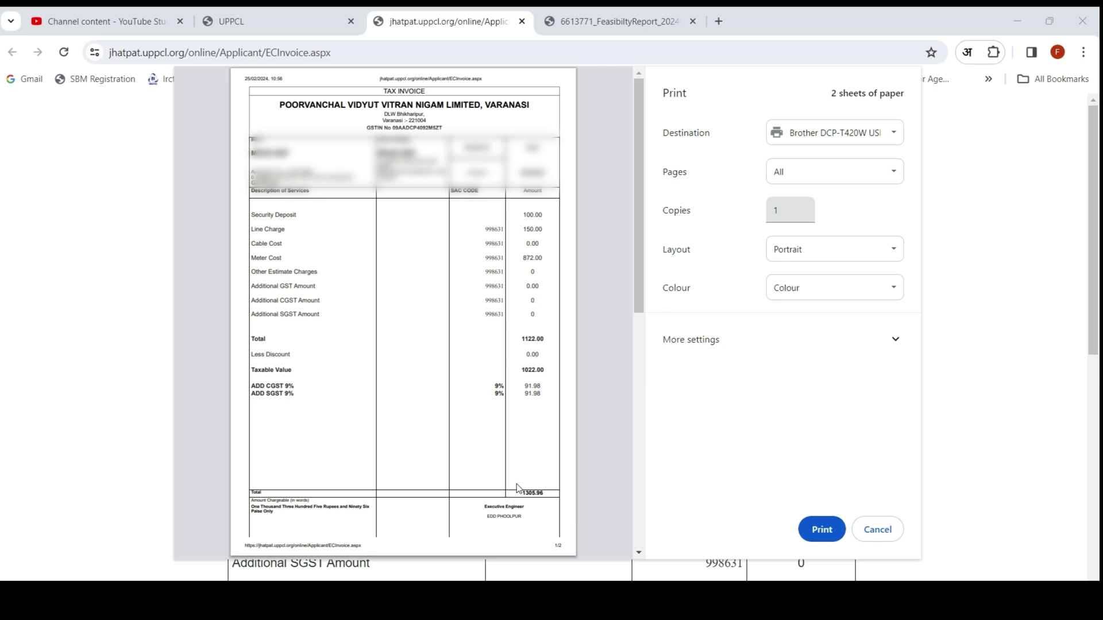
pyautogui.click(885, 131)
pyautogui.click(839, 165)
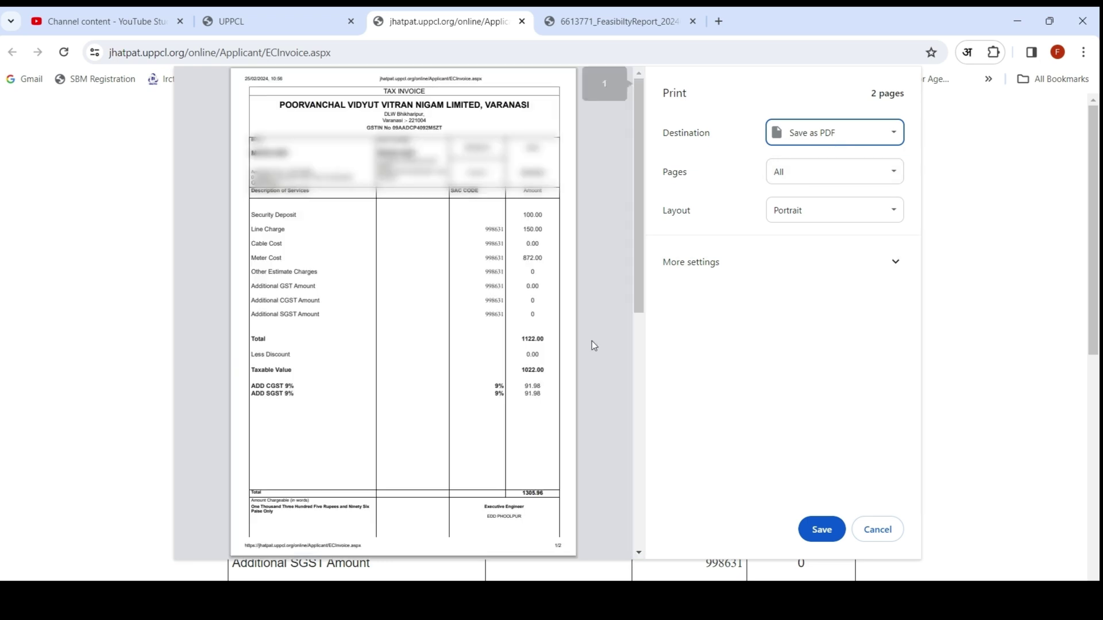
pyautogui.click(822, 530)
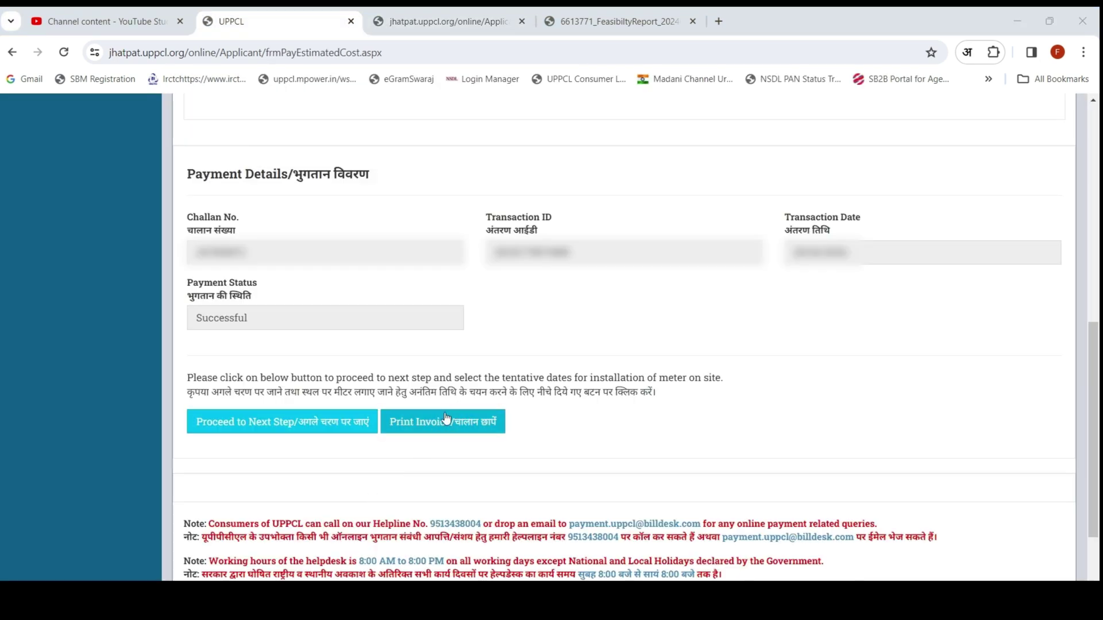
# Step: Answer Yes to the armoured-cable and site-readiness questions and save the Step-6 details
pyautogui.click(298, 427)
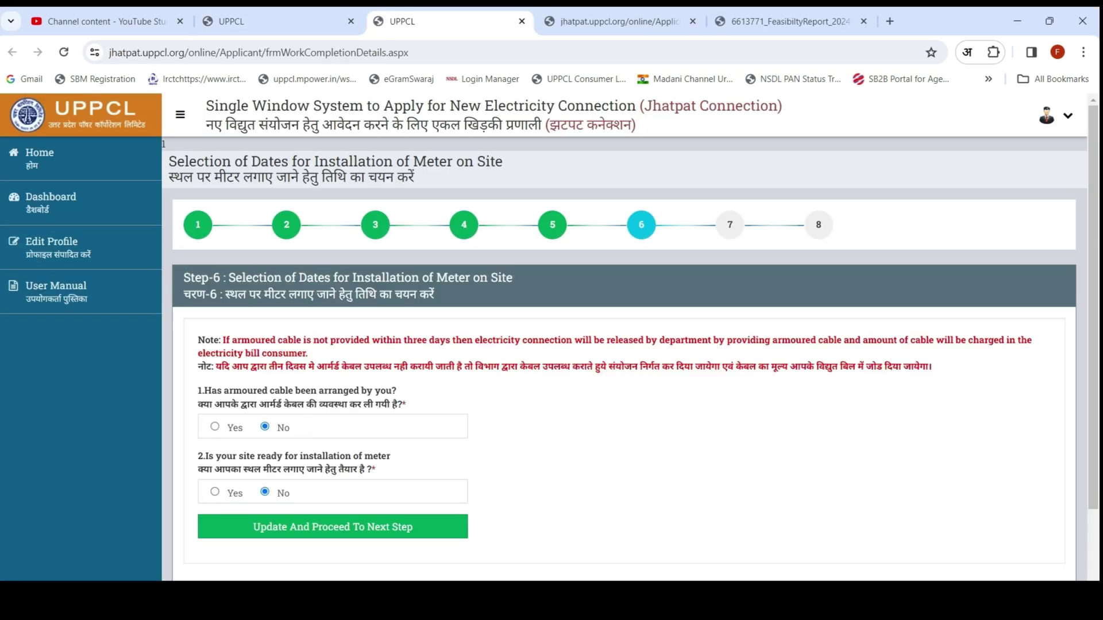
pyautogui.scroll(-2, 351, 272)
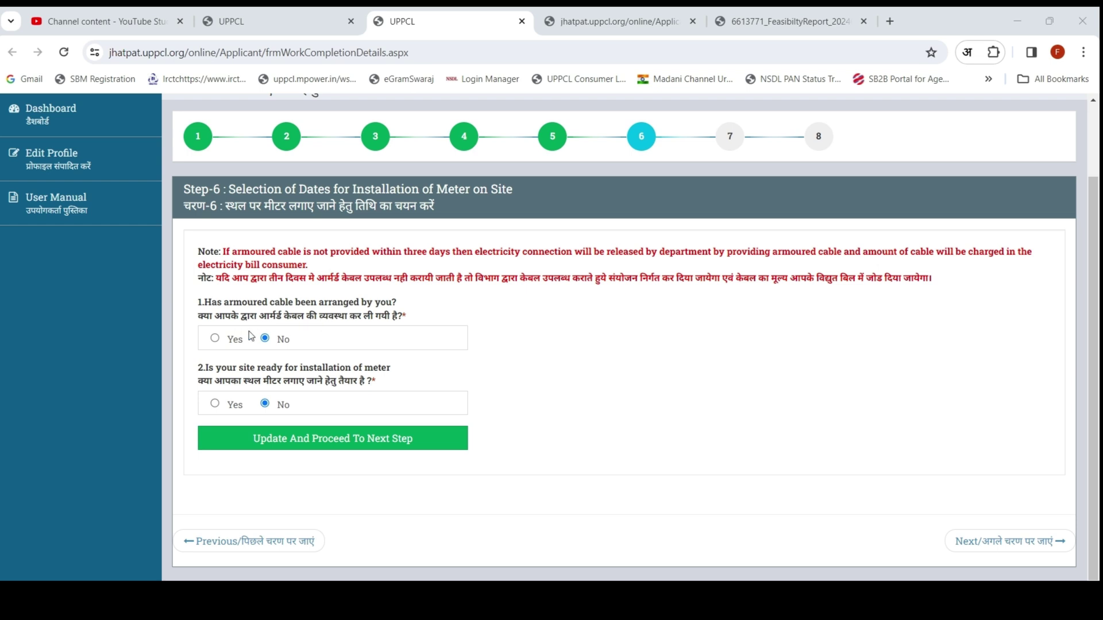
pyautogui.click(215, 339)
pyautogui.click(215, 403)
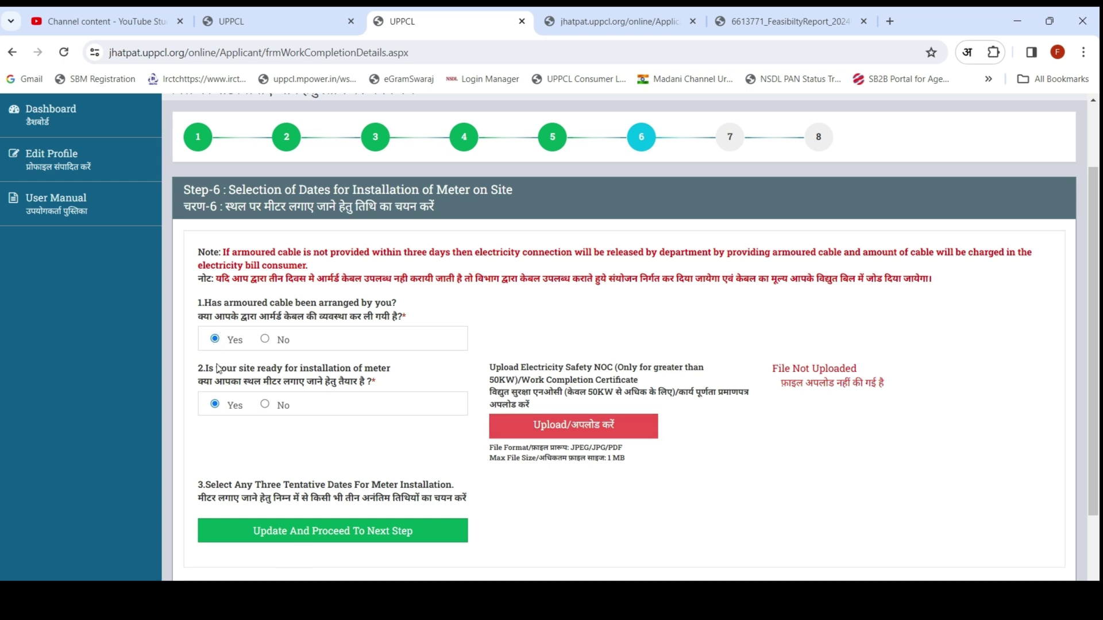
pyautogui.click(356, 538)
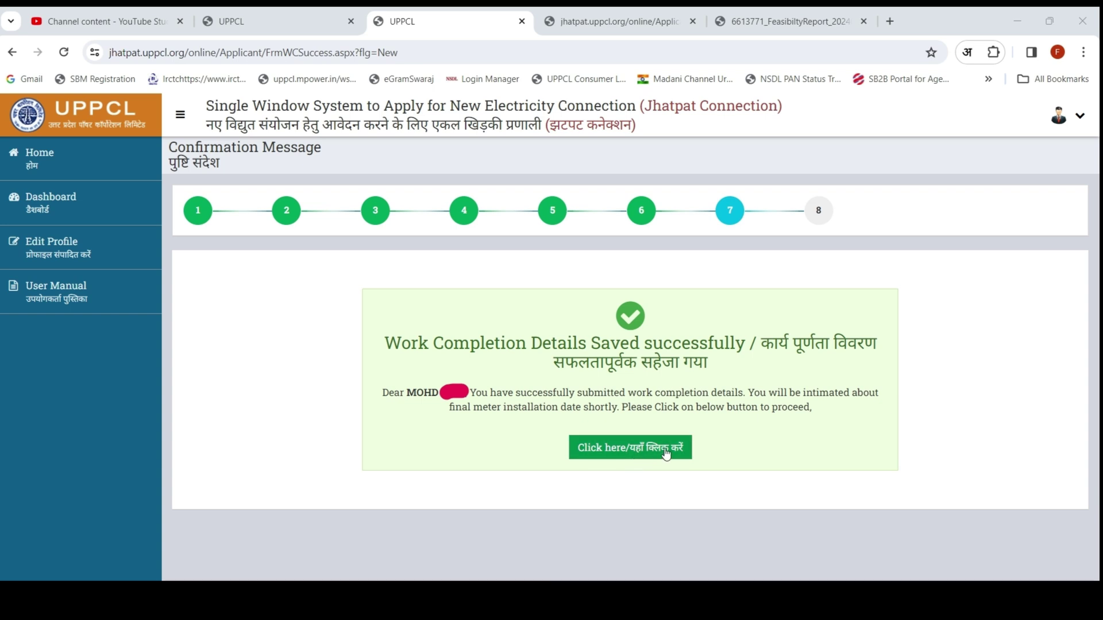
# Step: Continue past the work completion confirmation to the Step-8 Applicant's Details page
pyautogui.click(628, 456)
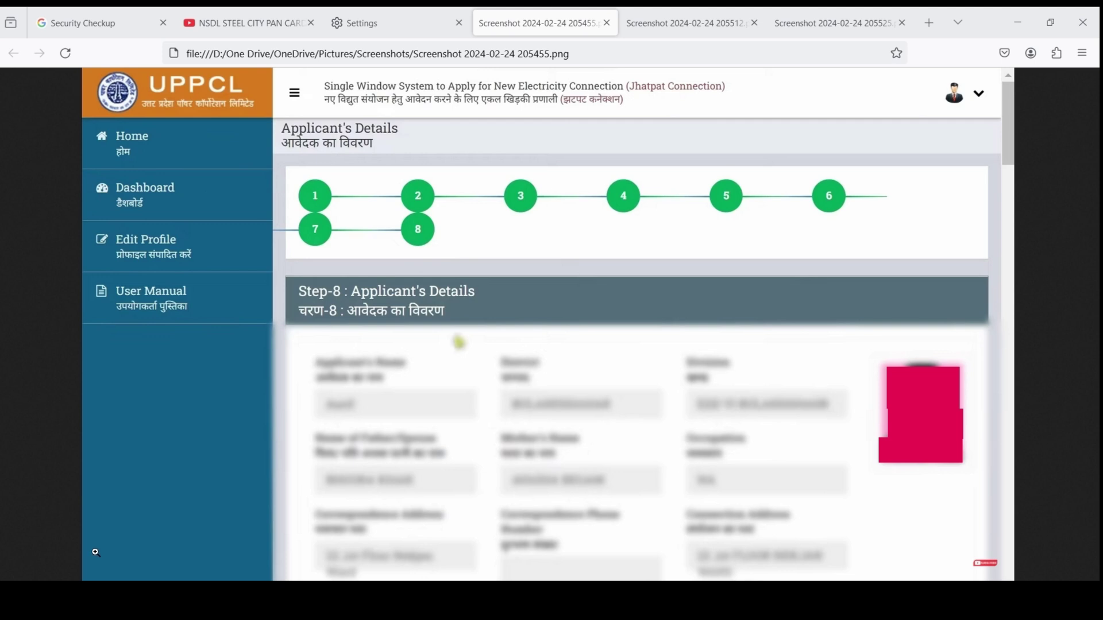
# Step: Switch Firefox tabs to the Connection Energisation Certificate PDF screenshot
pyautogui.hotkey('ctrl', 'Tab')
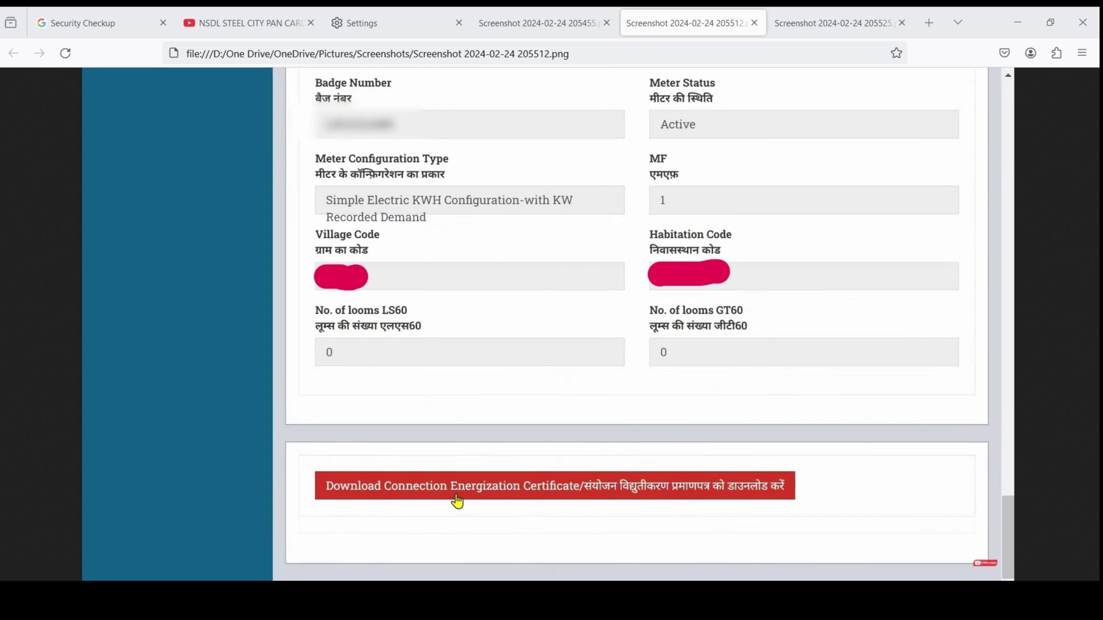
pyautogui.hotkey('ctrl', 'Tab')
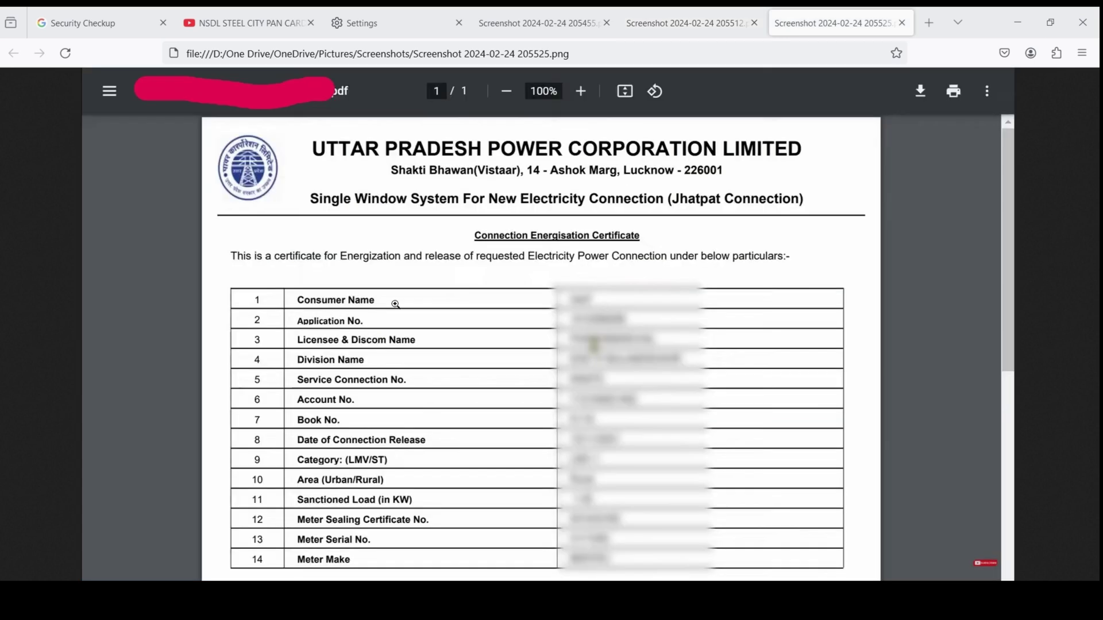